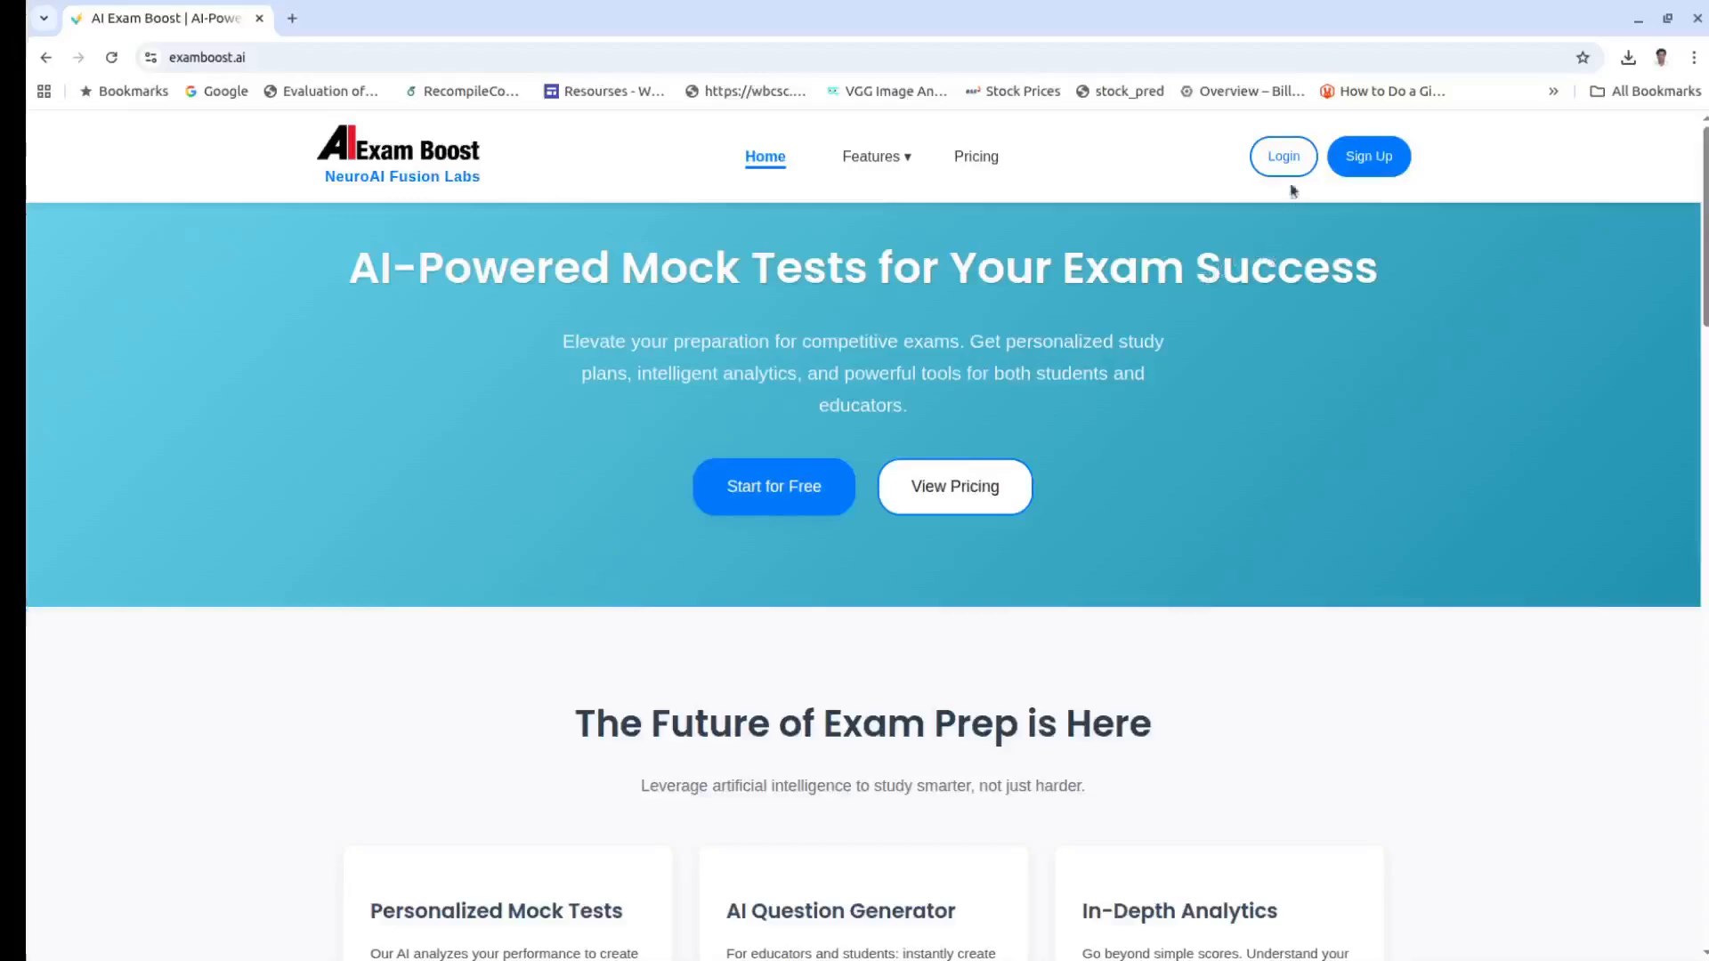
Step: Log in with the saved teacher credentials and start a new test in the AI Question Generator
{"action": "left_click", "coordinate": [1286, 159]}
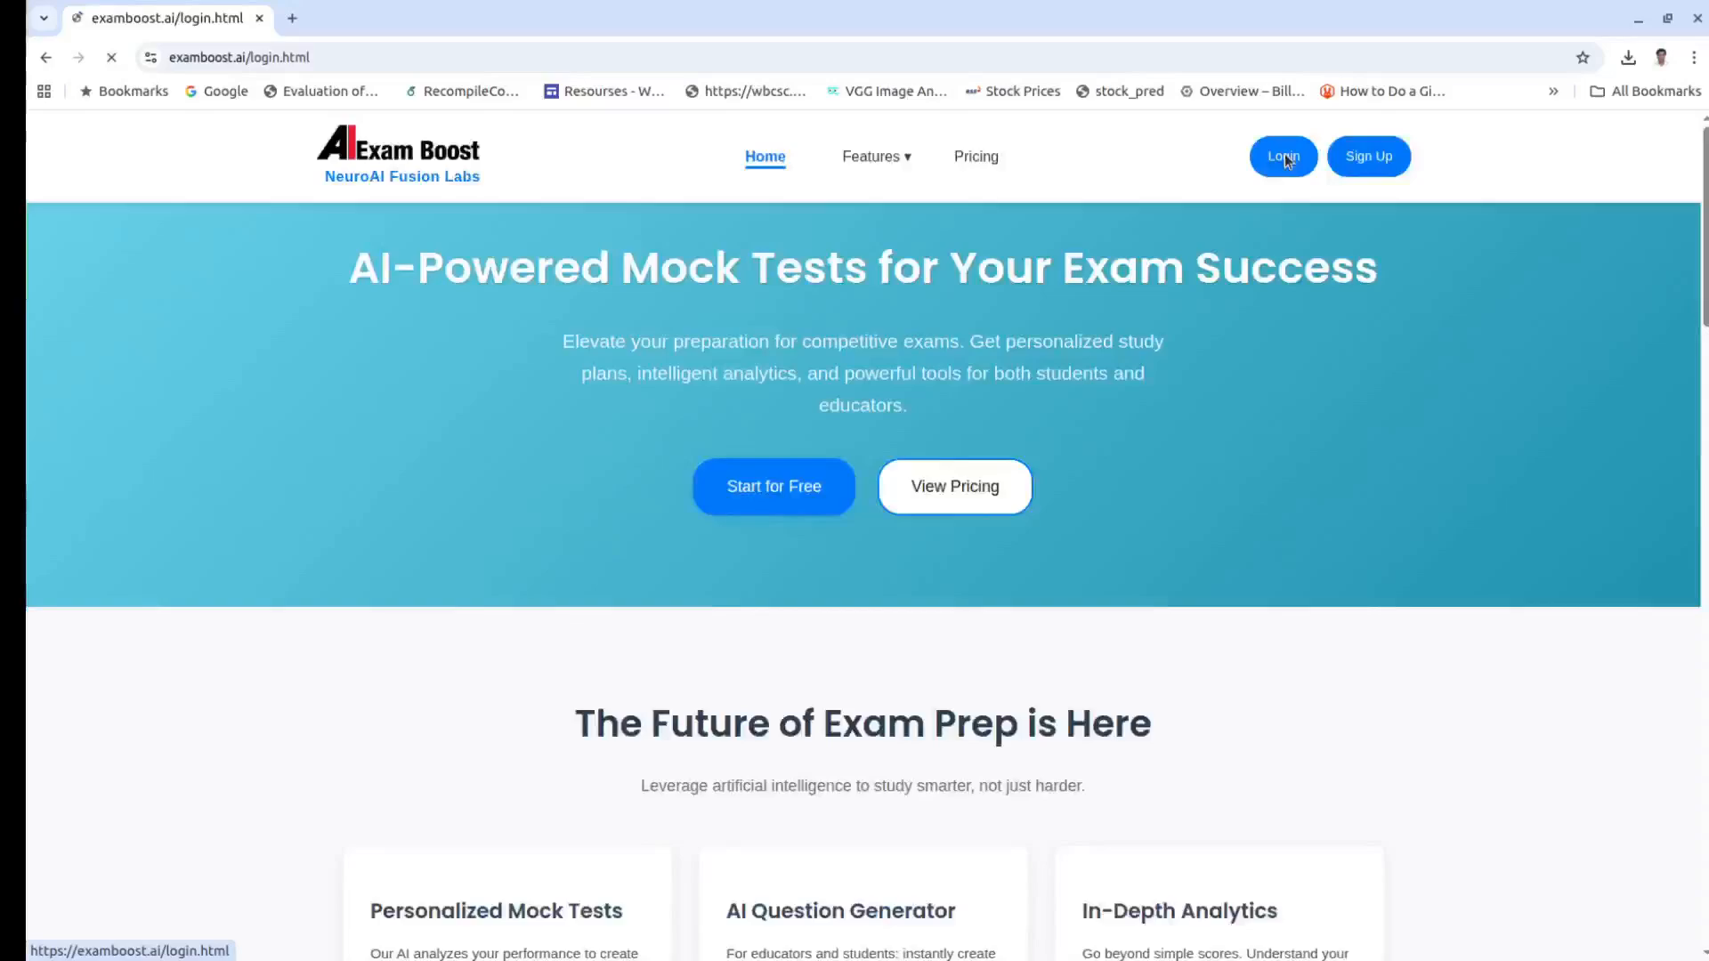
{"action": "left_click", "coordinate": [850, 697]}
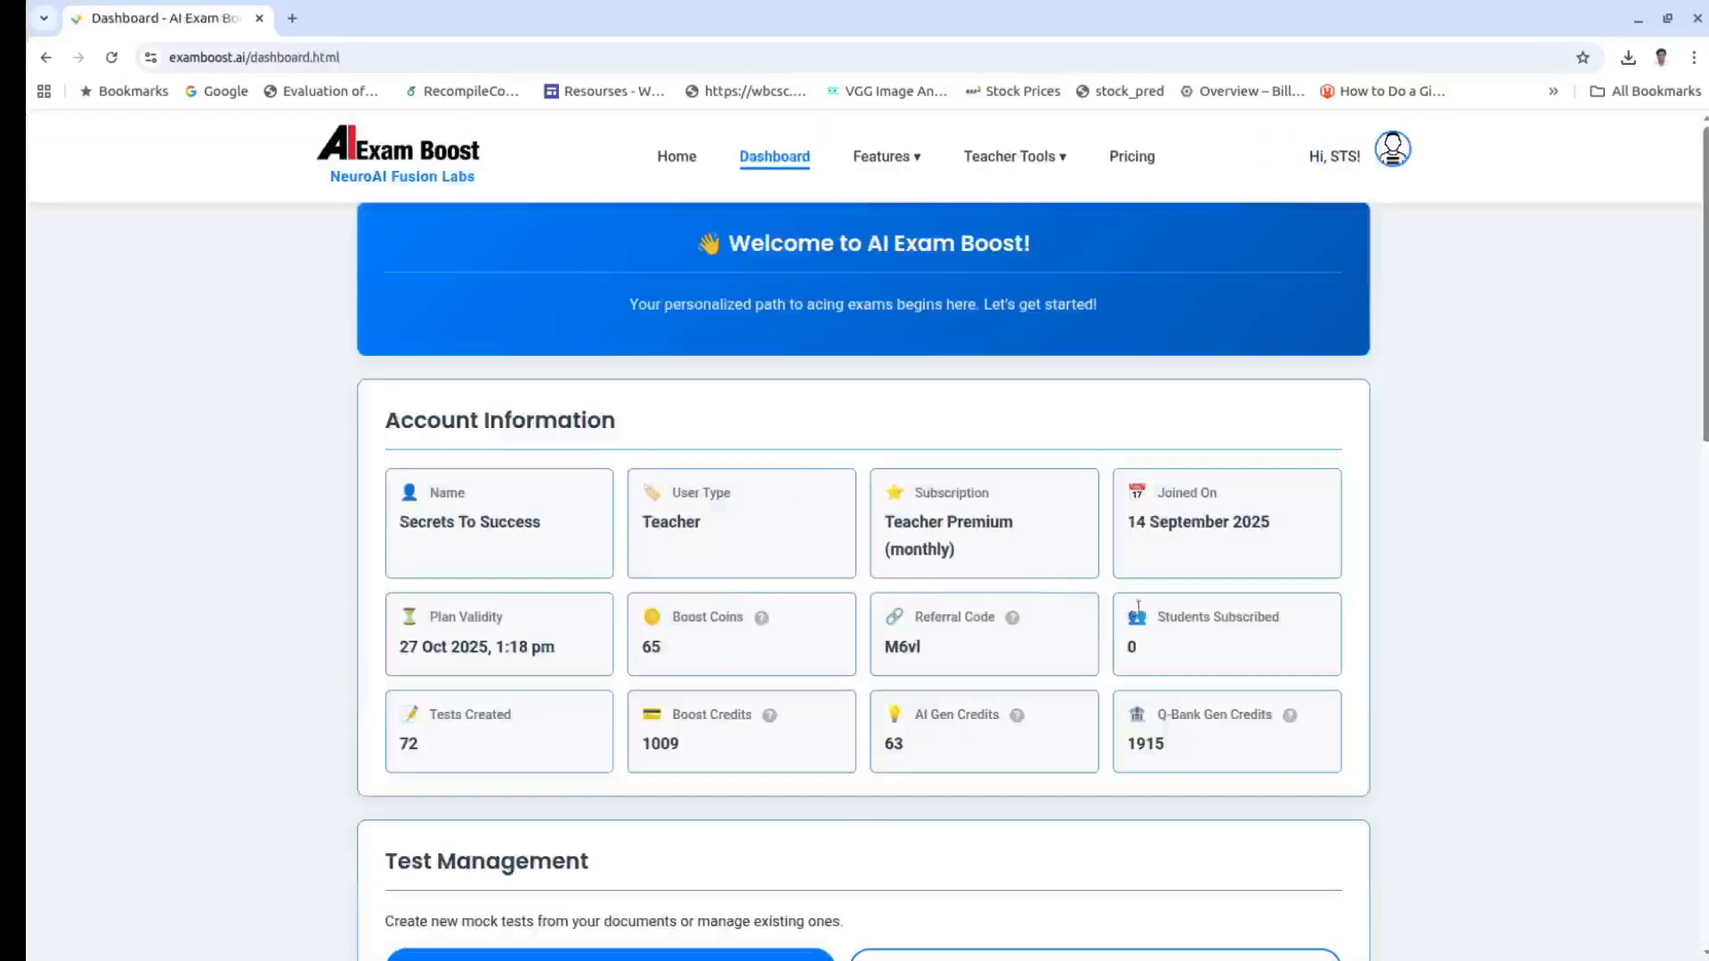
{"action": "scroll", "coordinate": [1232, 675], "scroll_direction": "down", "scroll_amount": 1}
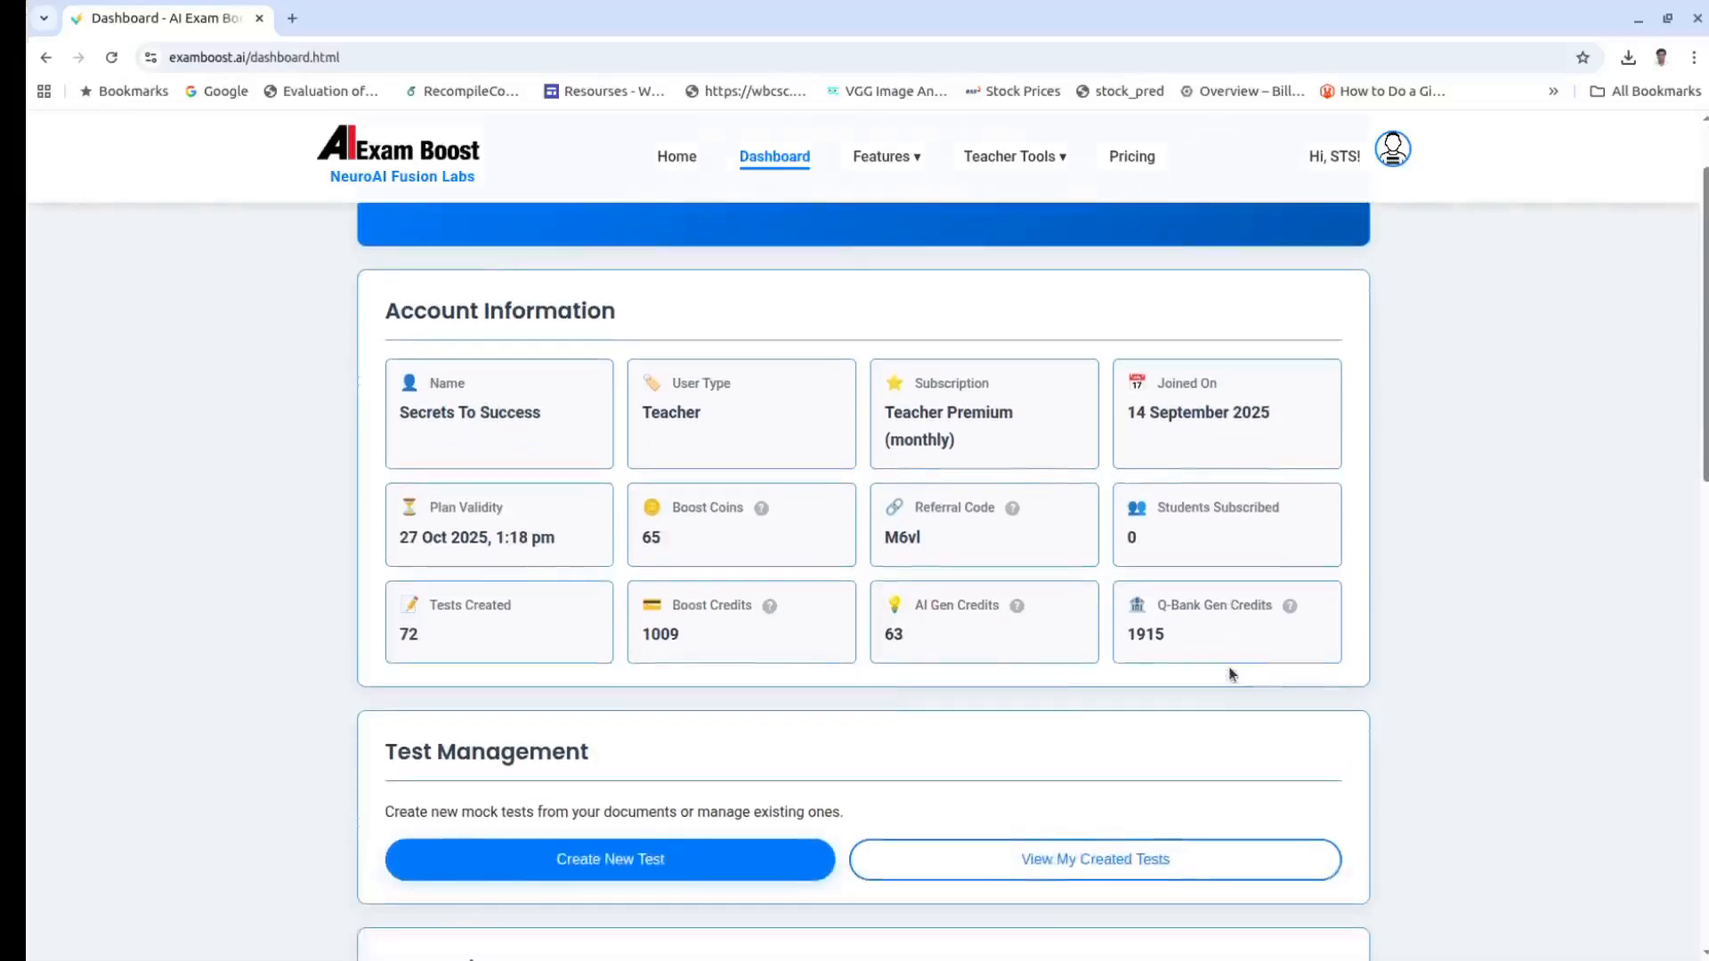
{"action": "scroll", "coordinate": [1231, 675], "scroll_direction": "down", "scroll_amount": 1}
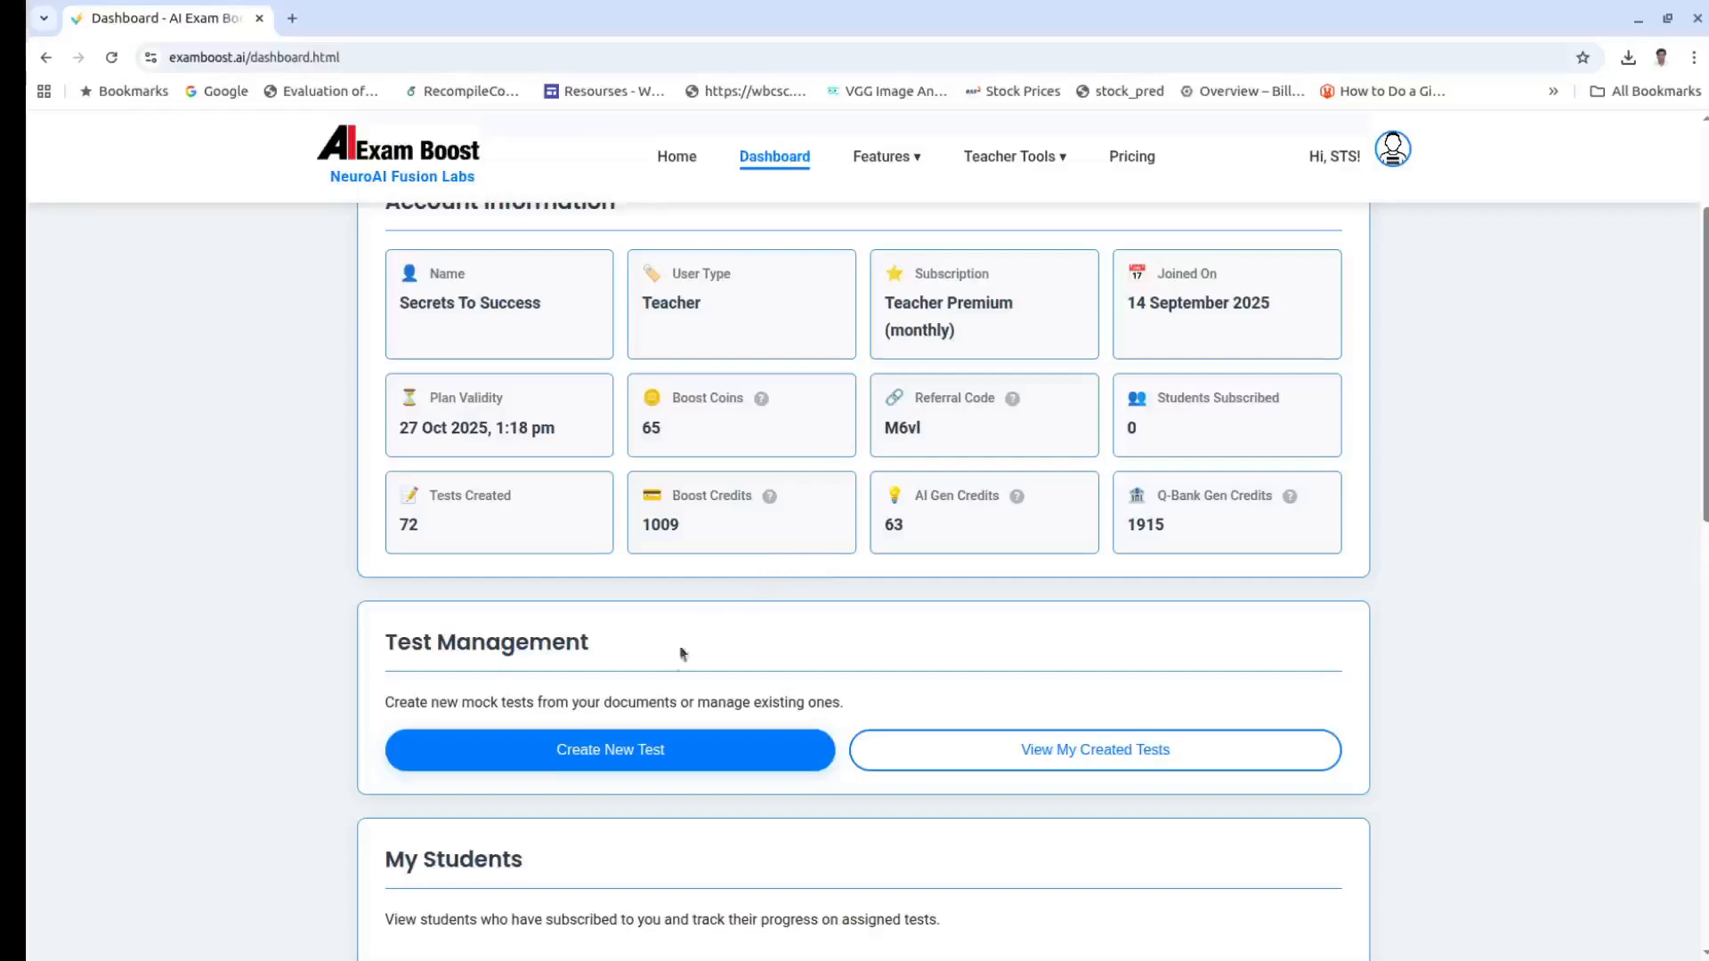
{"action": "left_click", "coordinate": [629, 750]}
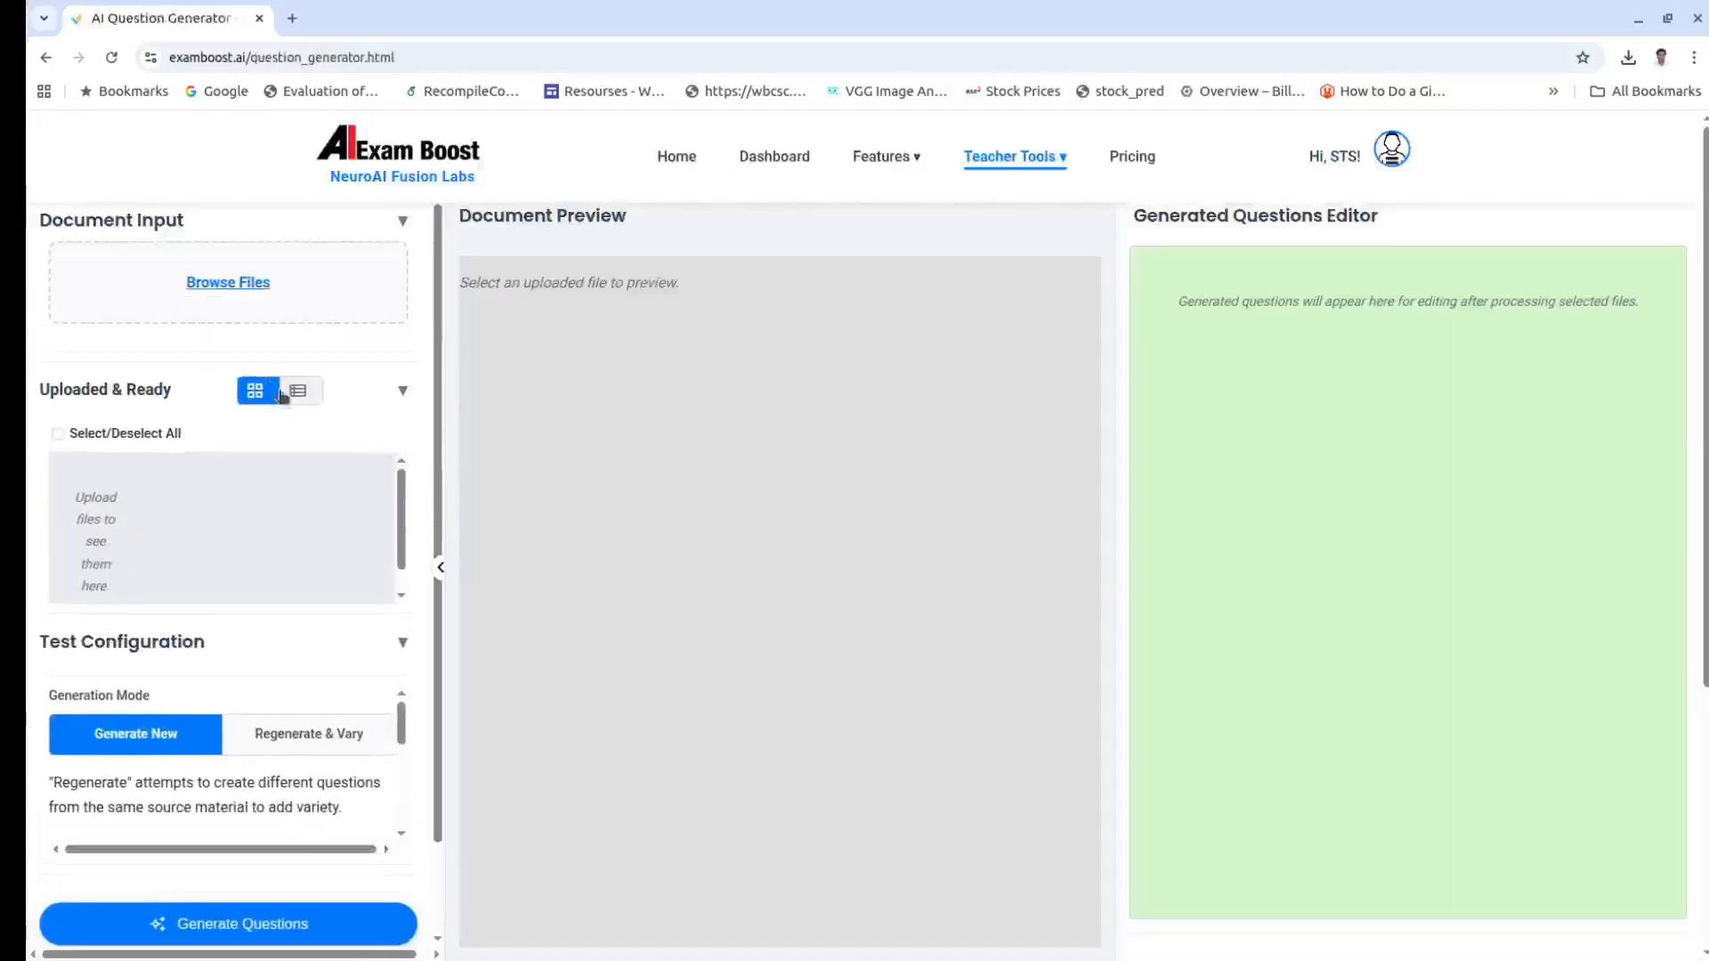
Step: Upload NCERT_BOOK_3_Pages.pdf as the source document and acknowledge the upload success alert
{"action": "left_click", "coordinate": [220, 284]}
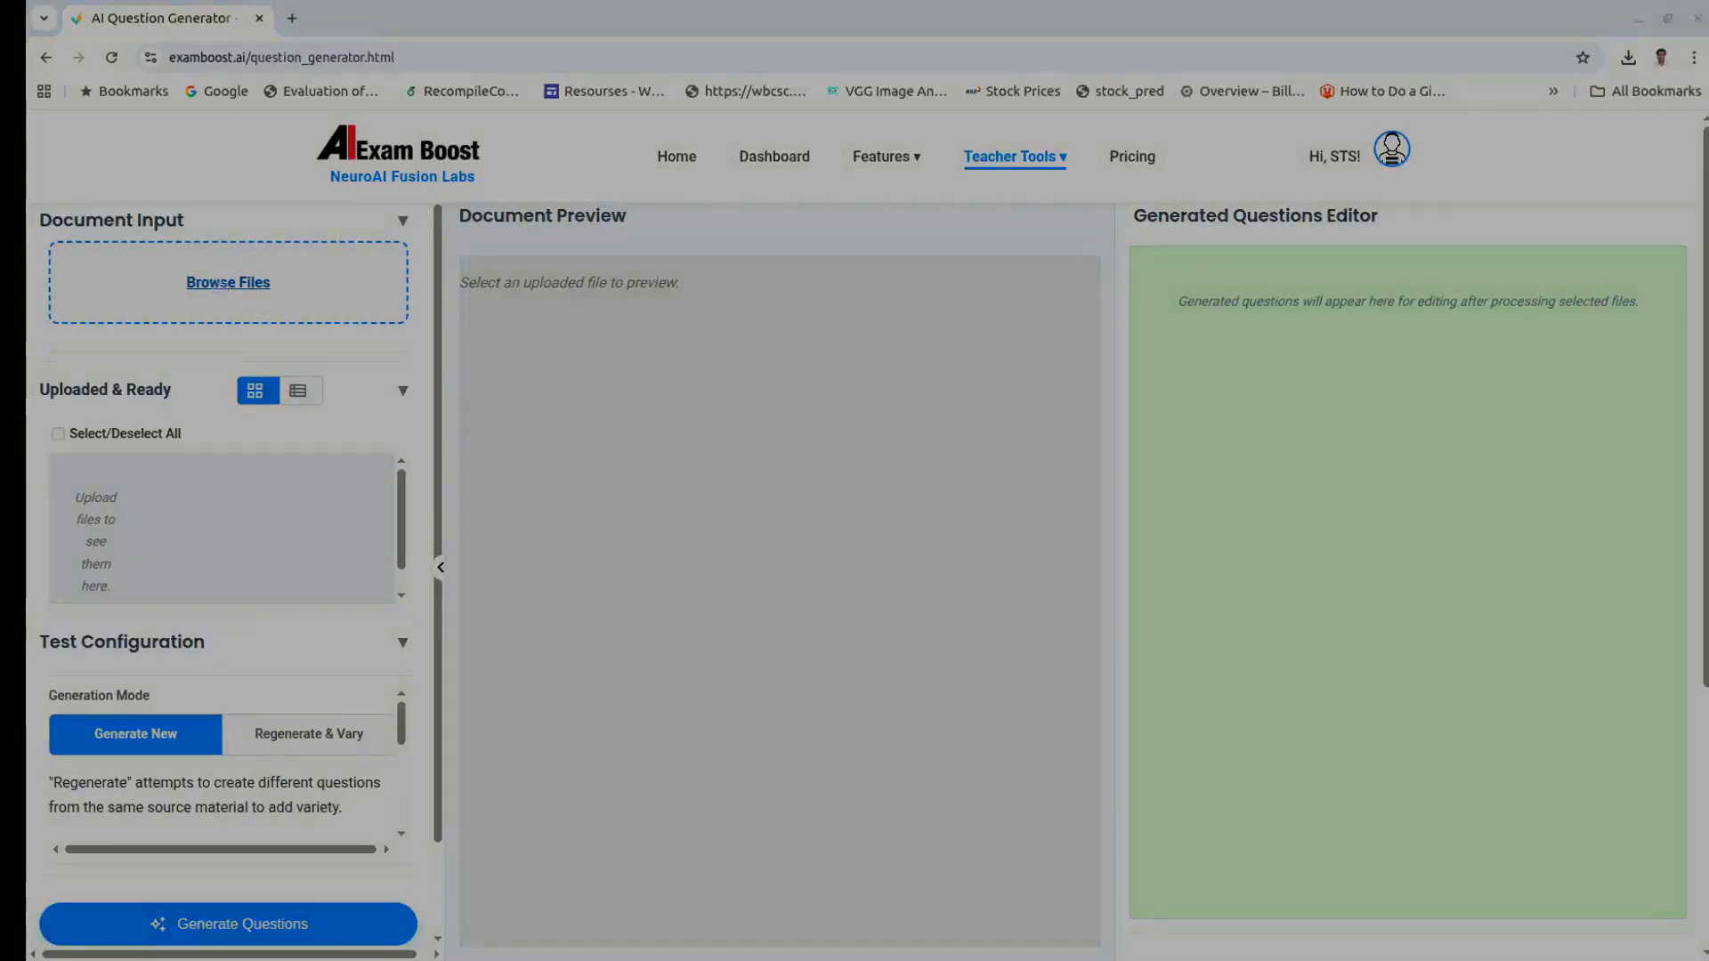
{"action": "left_click", "coordinate": [1338, 326]}
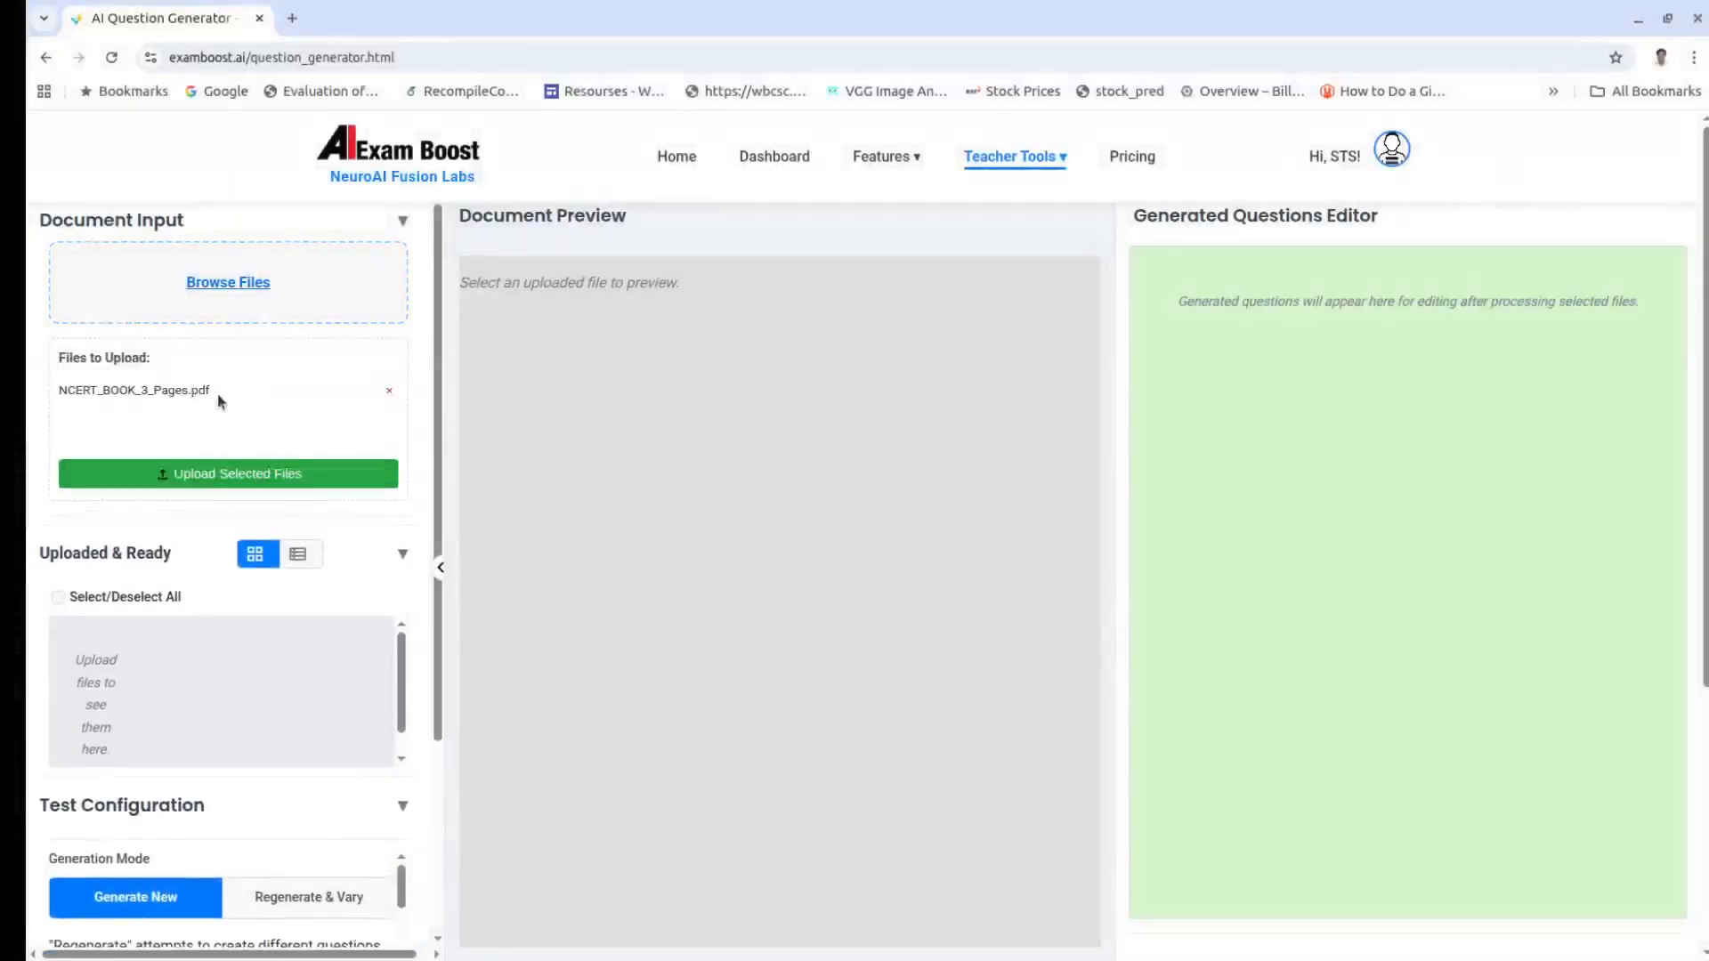
{"action": "left_click", "coordinate": [214, 476]}
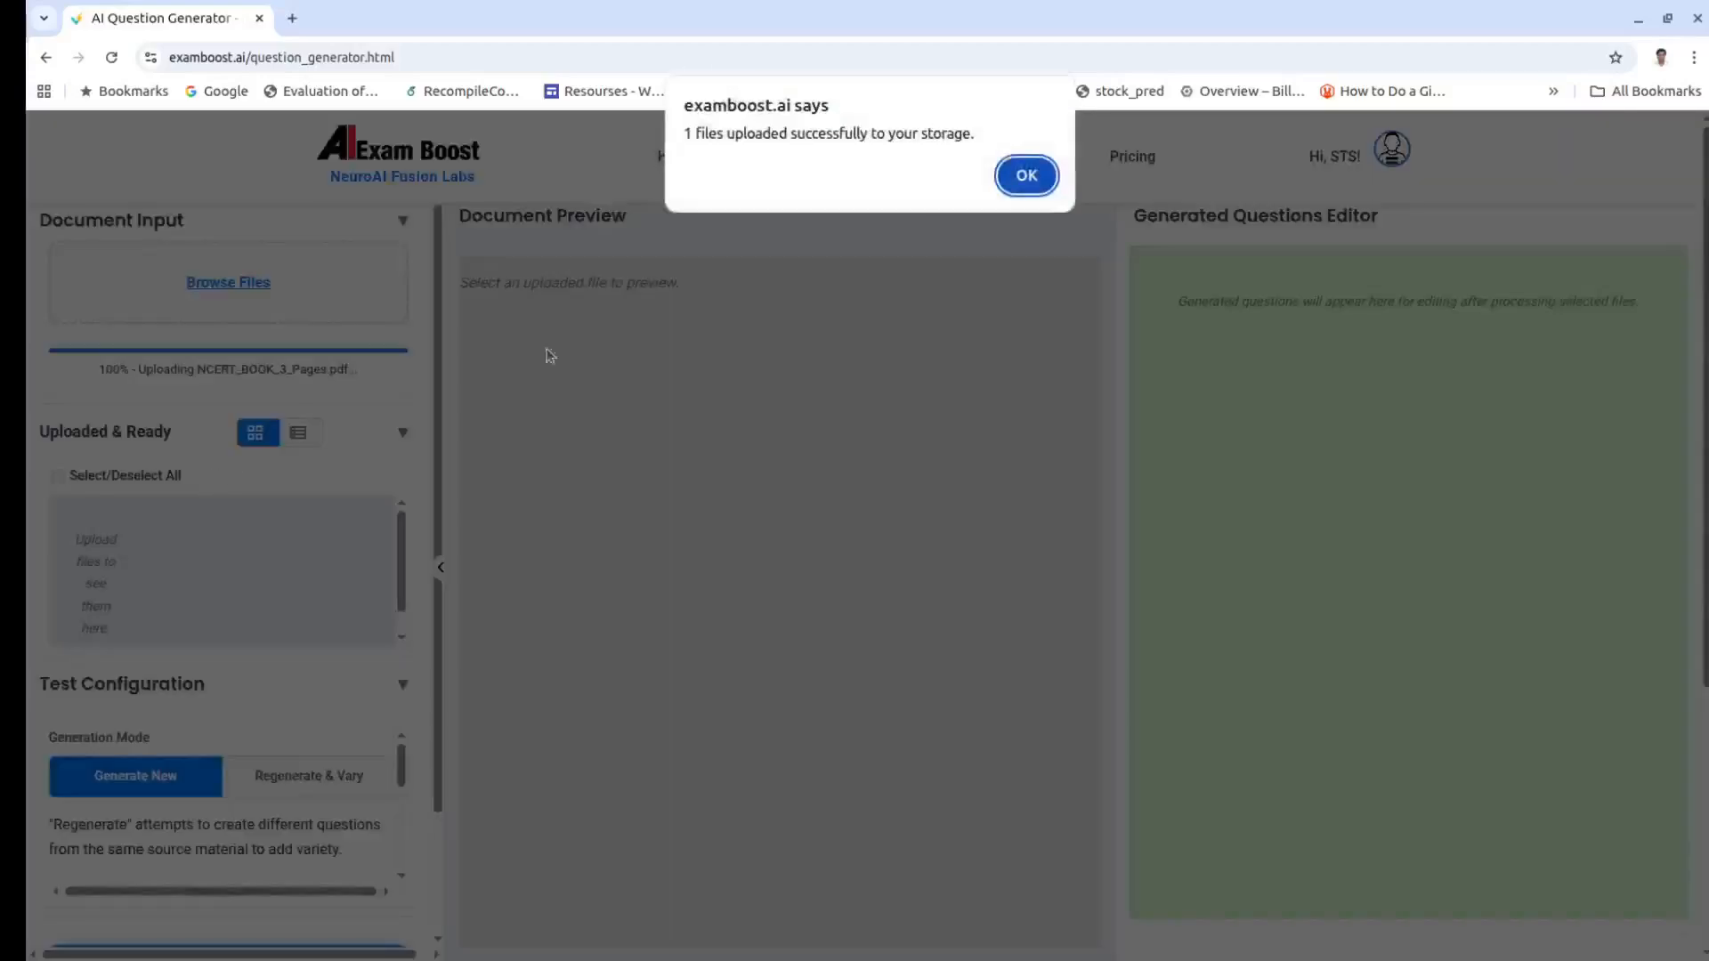
{"action": "left_click", "coordinate": [1028, 177]}
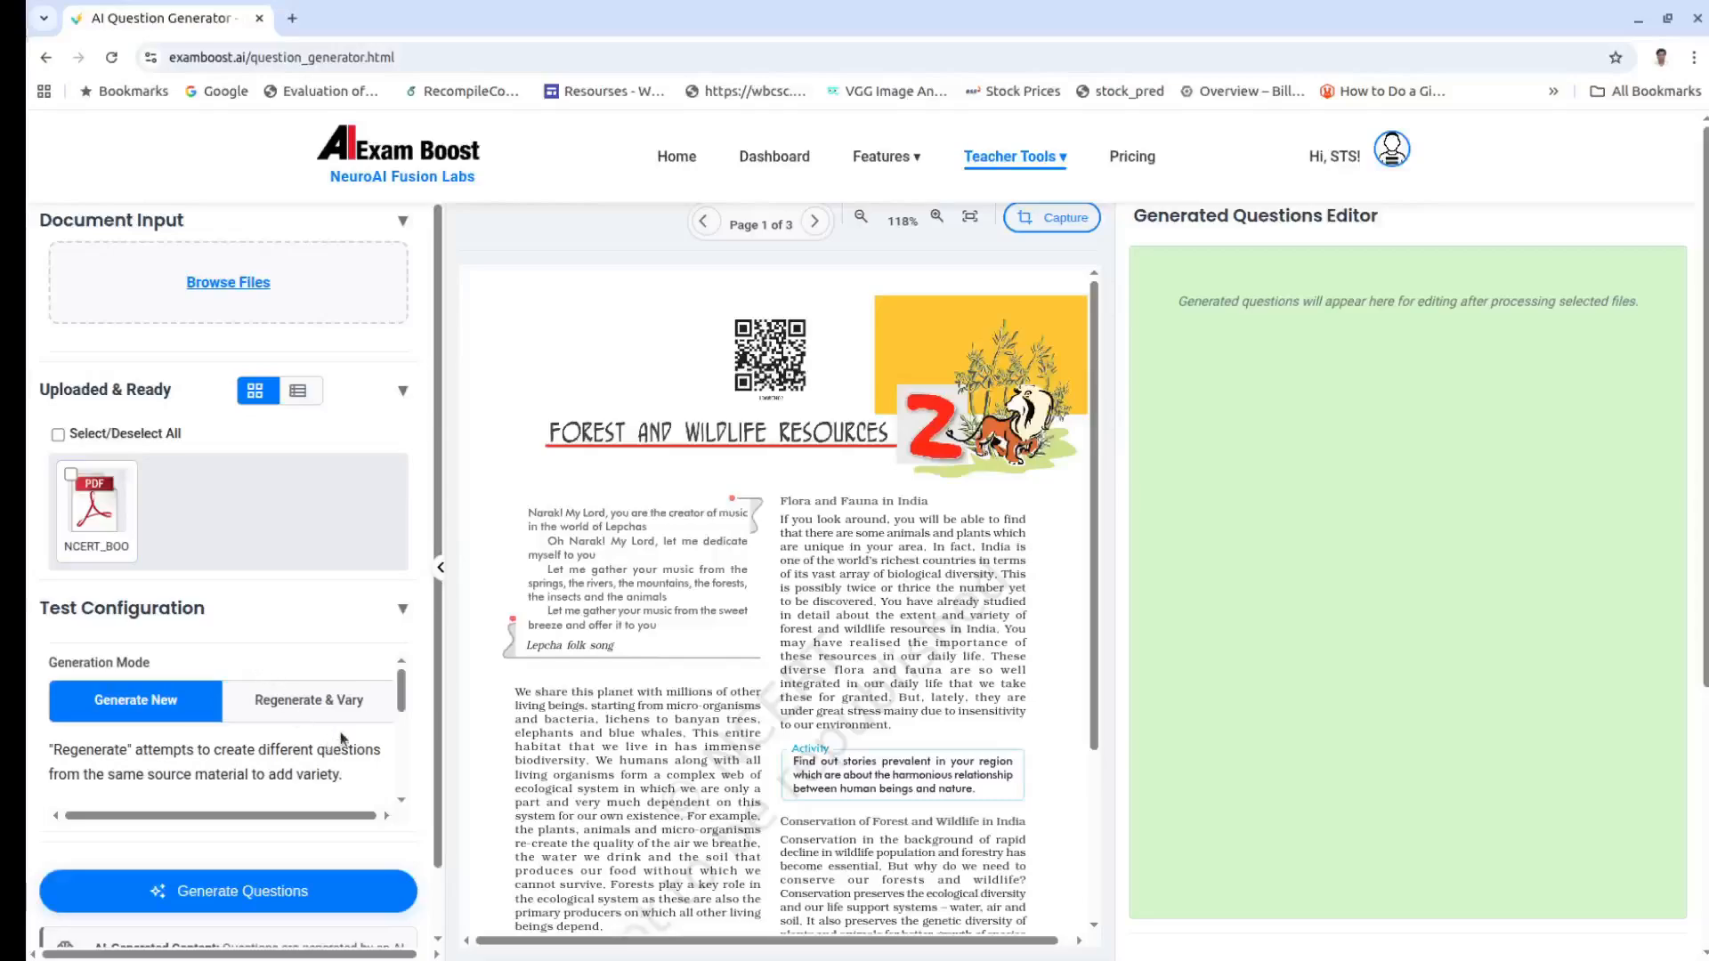
Step: Keep the multiple-choice question type and set Class 10 with exam name 'Bord Exam'
{"action": "scroll", "coordinate": [341, 737], "scroll_direction": "down", "scroll_amount": 2}
{"action": "scroll", "coordinate": [341, 737], "scroll_direction": "up", "scroll_amount": 2}
{"action": "scroll", "coordinate": [338, 730], "scroll_direction": "down", "scroll_amount": 3}
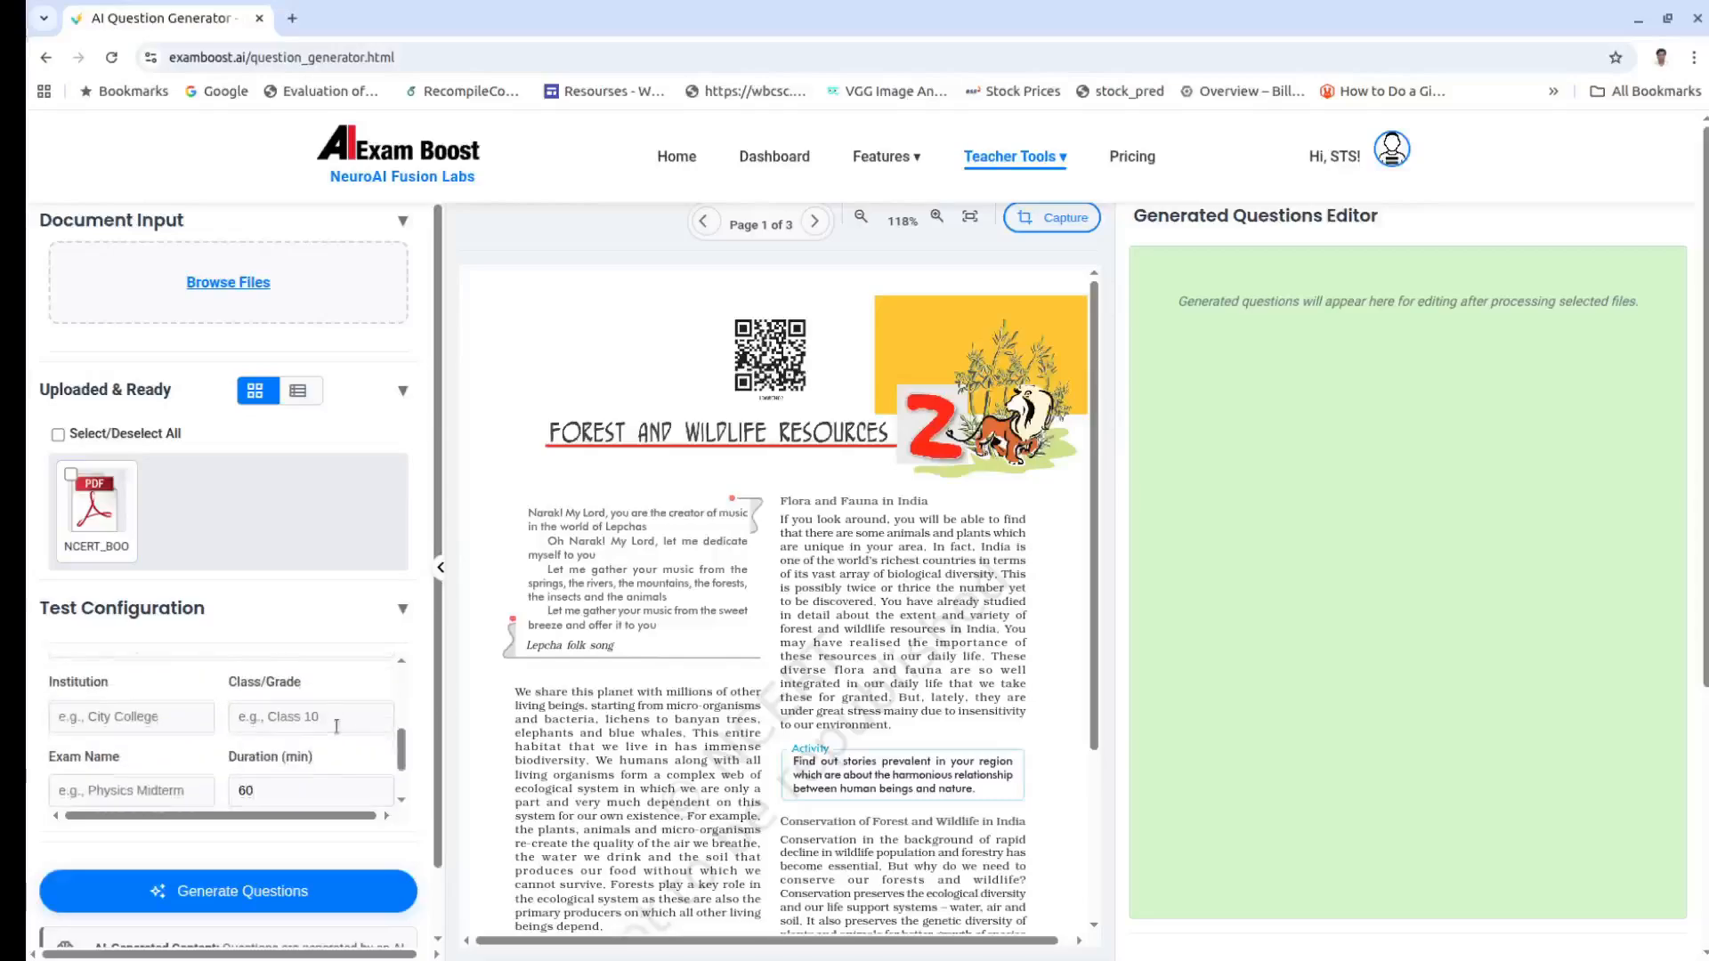
{"action": "scroll", "coordinate": [337, 726], "scroll_direction": "up", "scroll_amount": 1}
{"action": "left_click", "coordinate": [323, 749]}
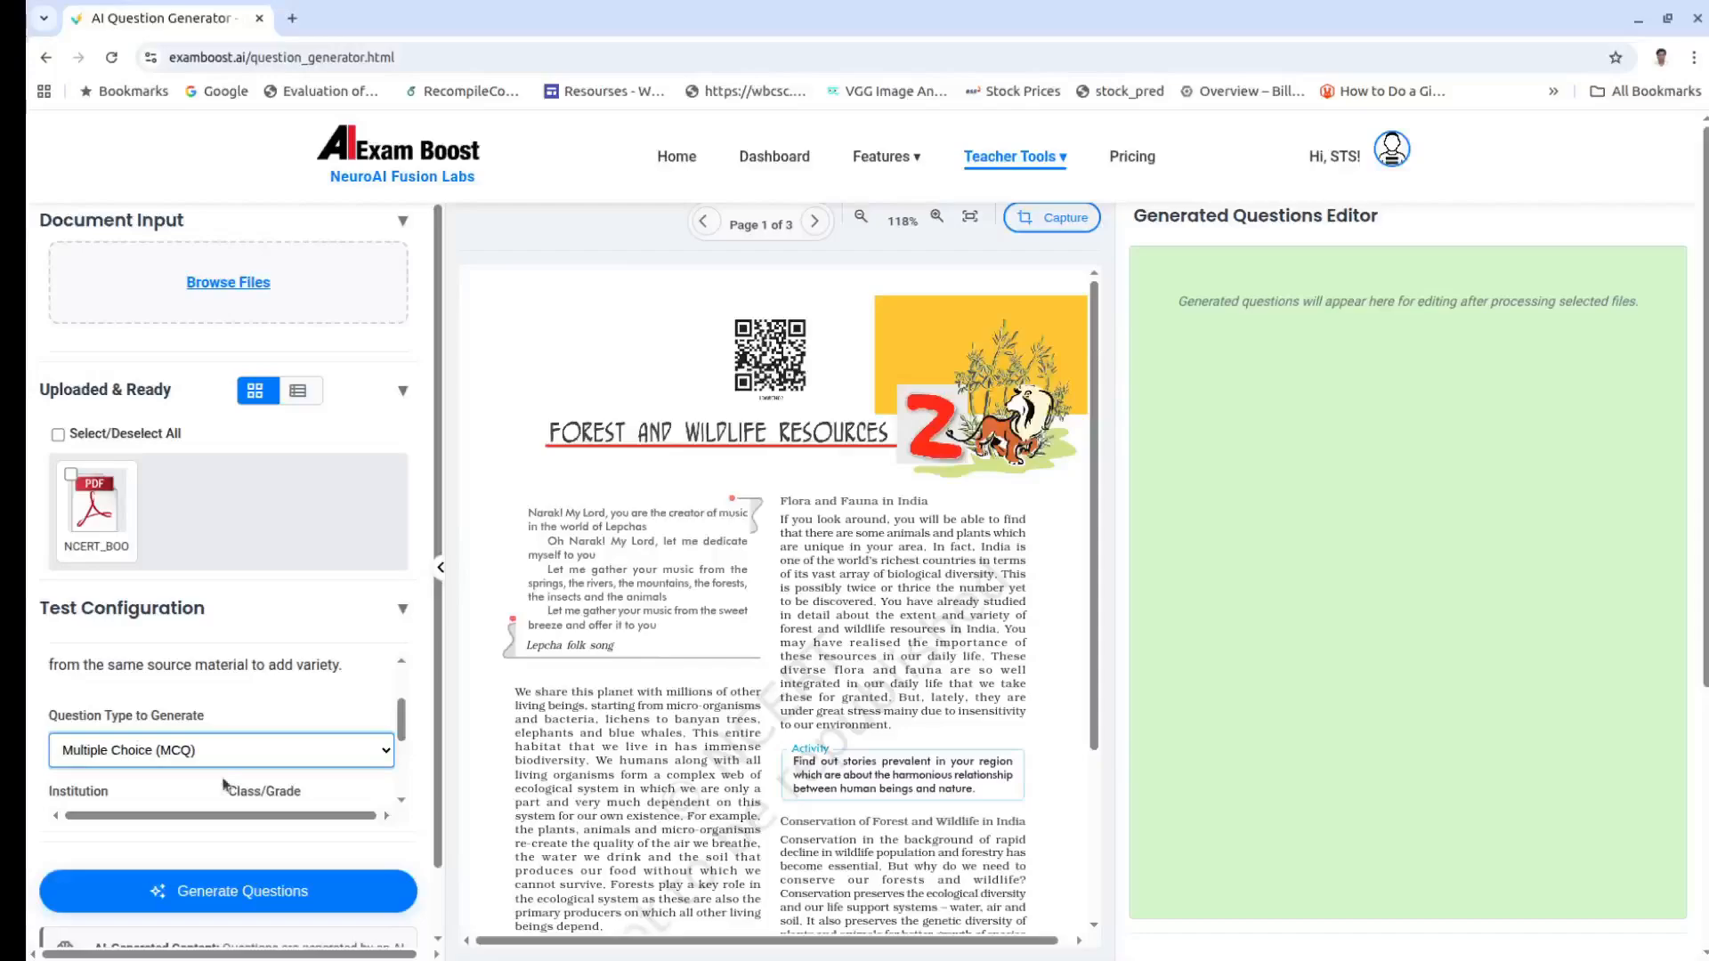
{"action": "scroll", "coordinate": [250, 747], "scroll_direction": "down", "scroll_amount": 1}
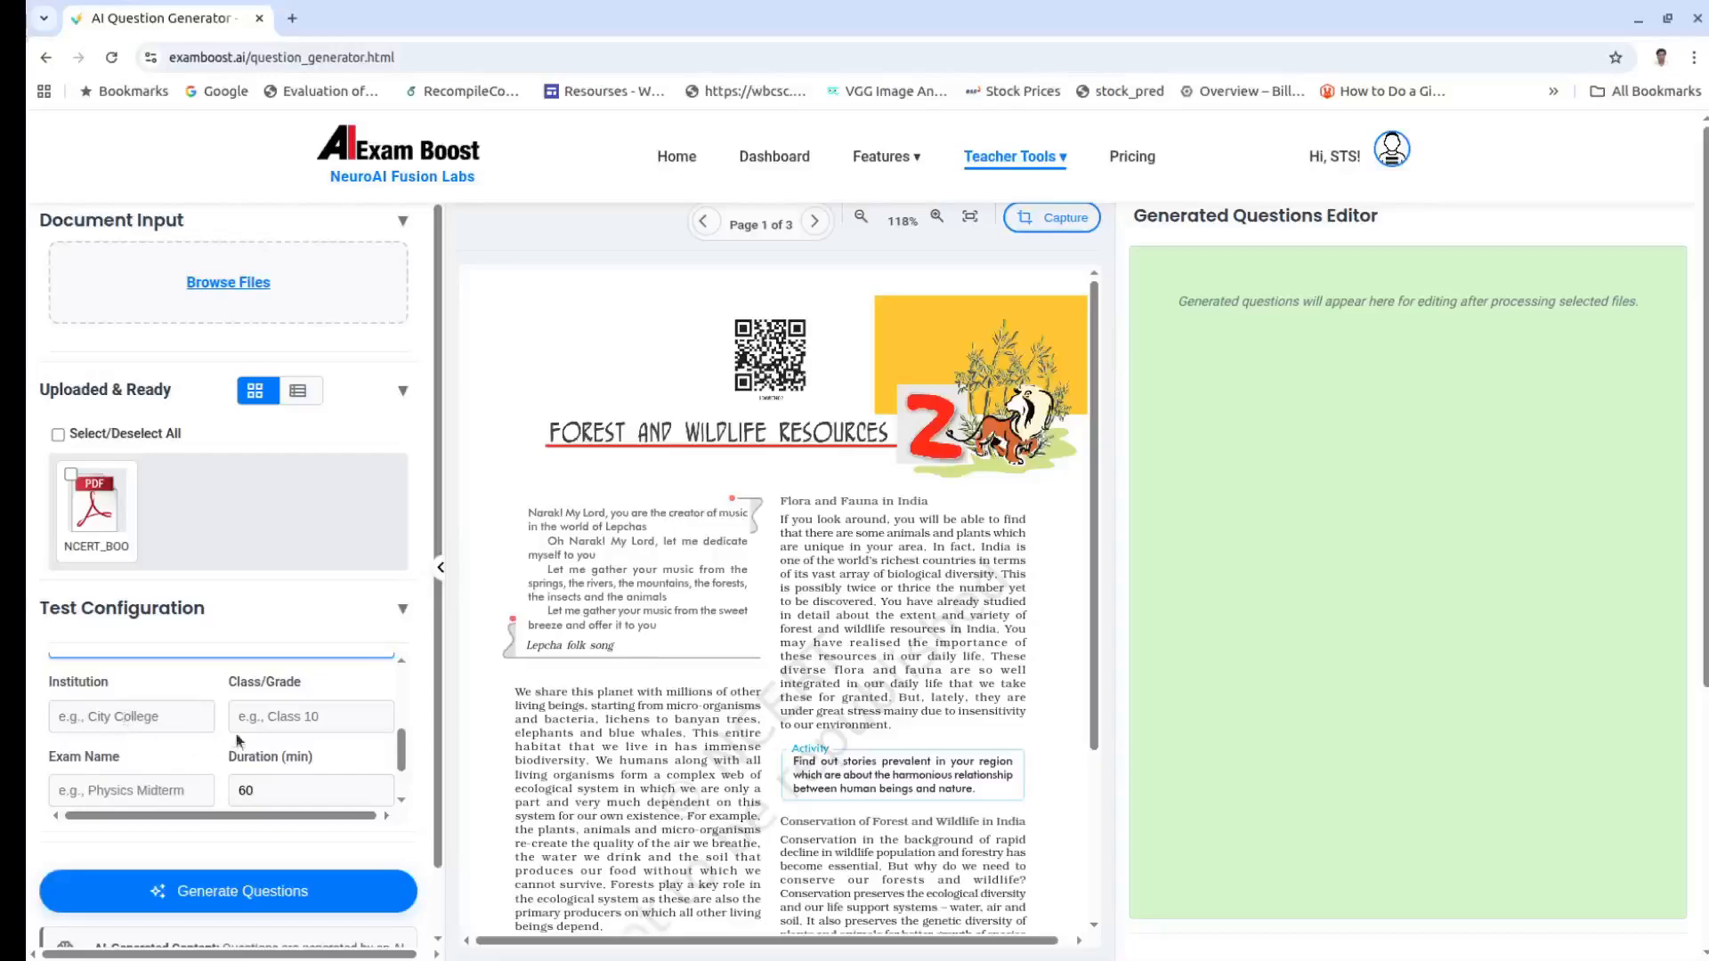
{"action": "left_click", "coordinate": [287, 721]}
{"action": "left_click", "coordinate": [320, 764]}
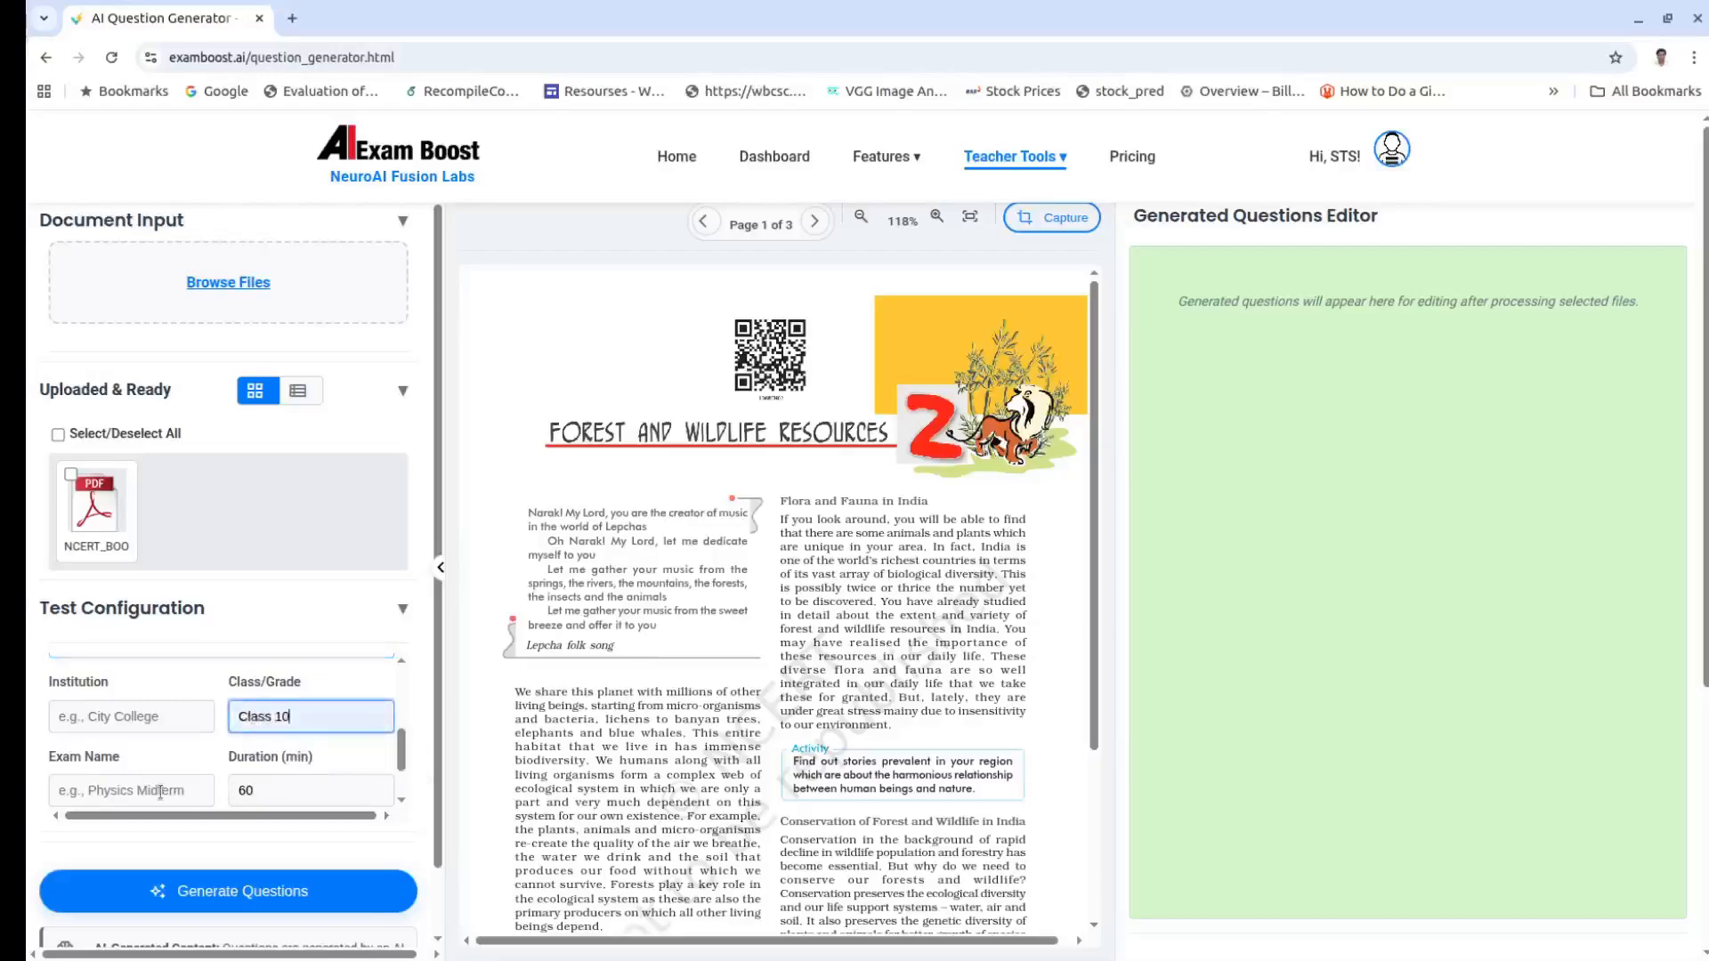
{"action": "left_click", "coordinate": [131, 788]}
{"action": "left_click", "coordinate": [172, 846]}
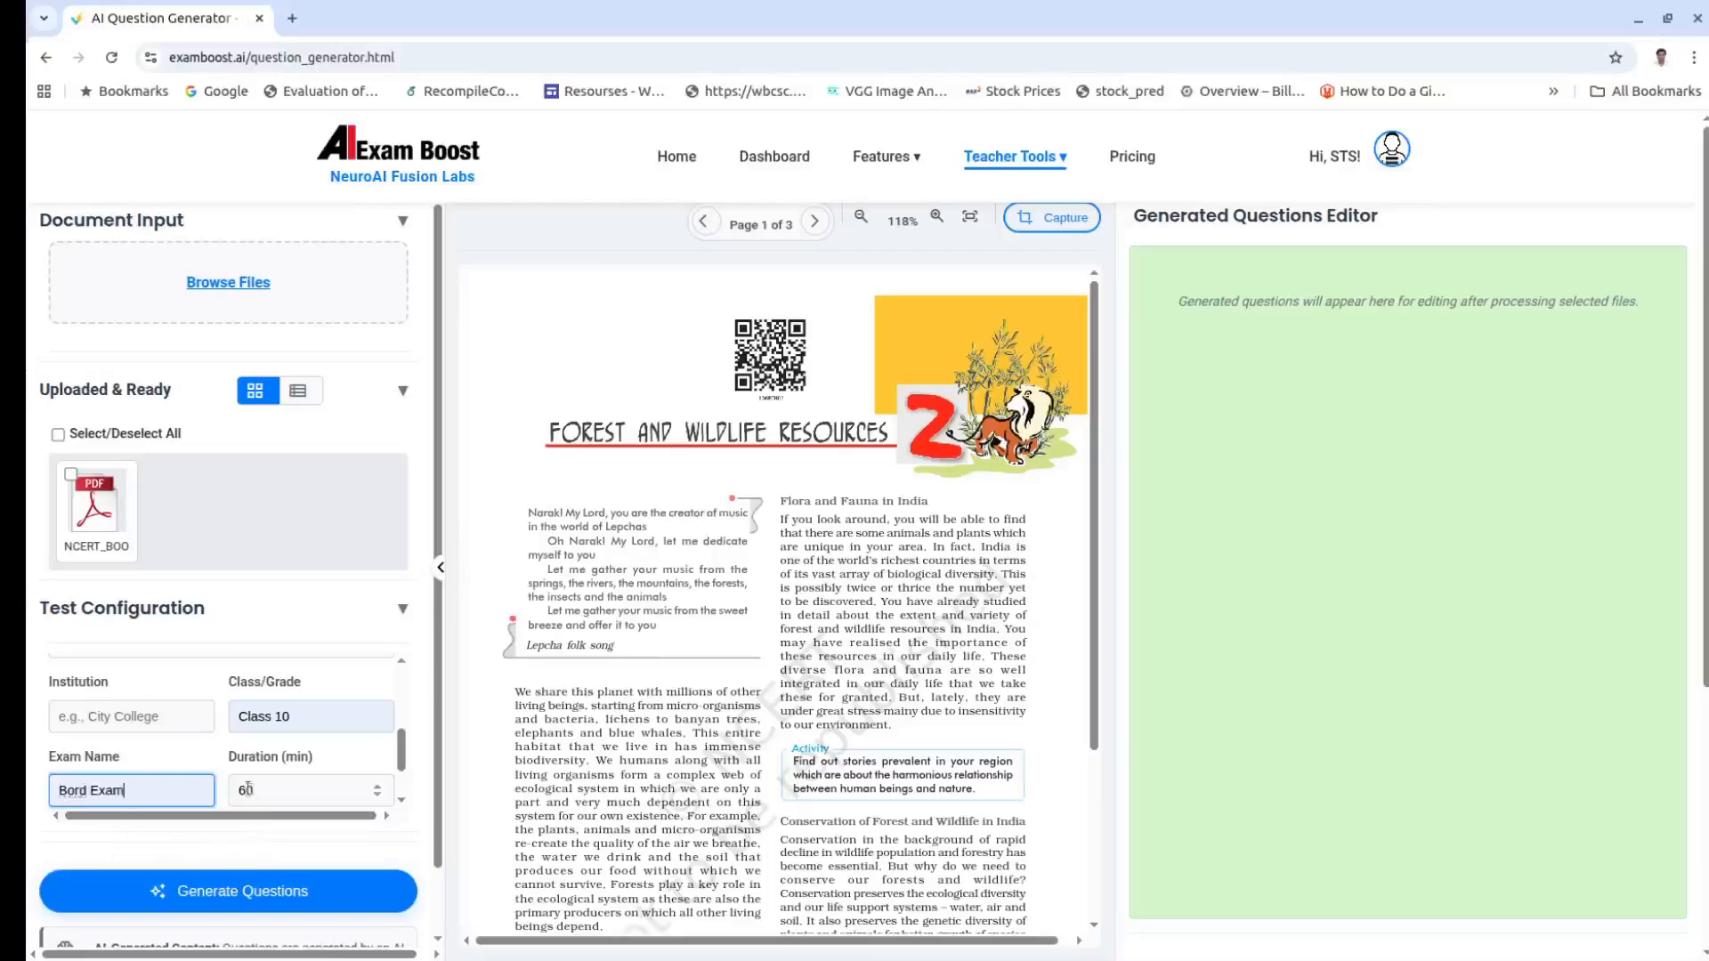
Step: Set the duration to 30 minutes, total marks to 30 and number of questions to 15
{"action": "left_click_drag", "start_coordinate": [248, 788], "coordinate": [234, 789]}
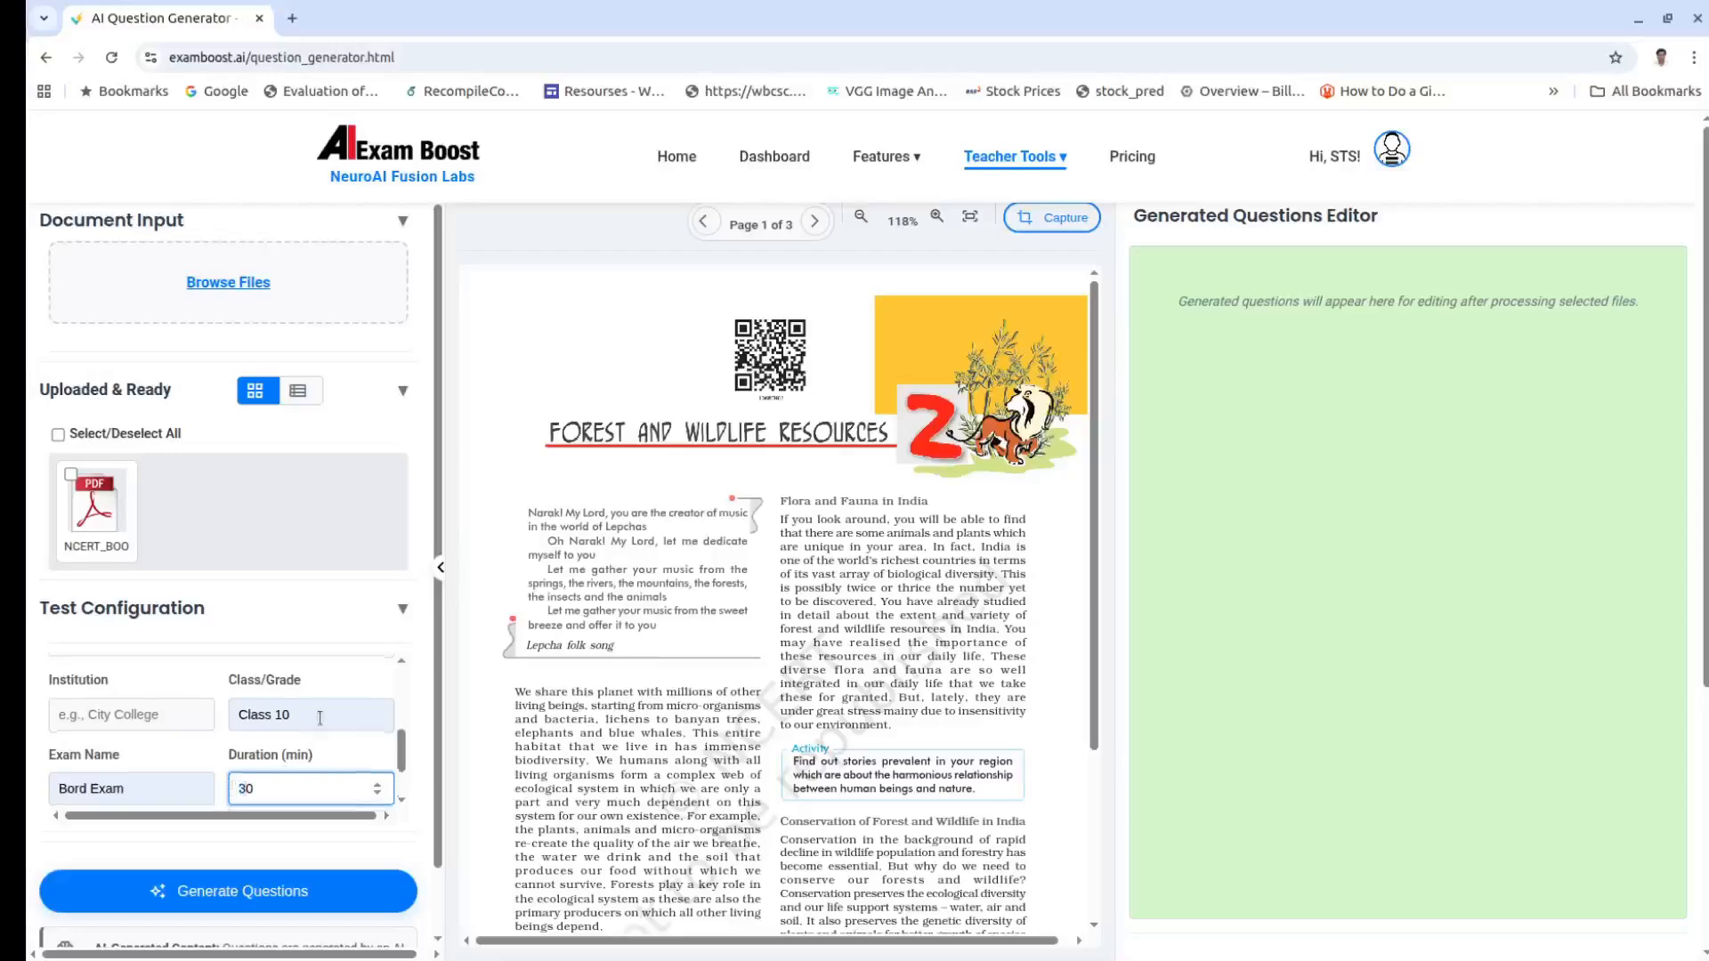
{"action": "scroll", "coordinate": [319, 717], "scroll_direction": "down", "scroll_amount": 1}
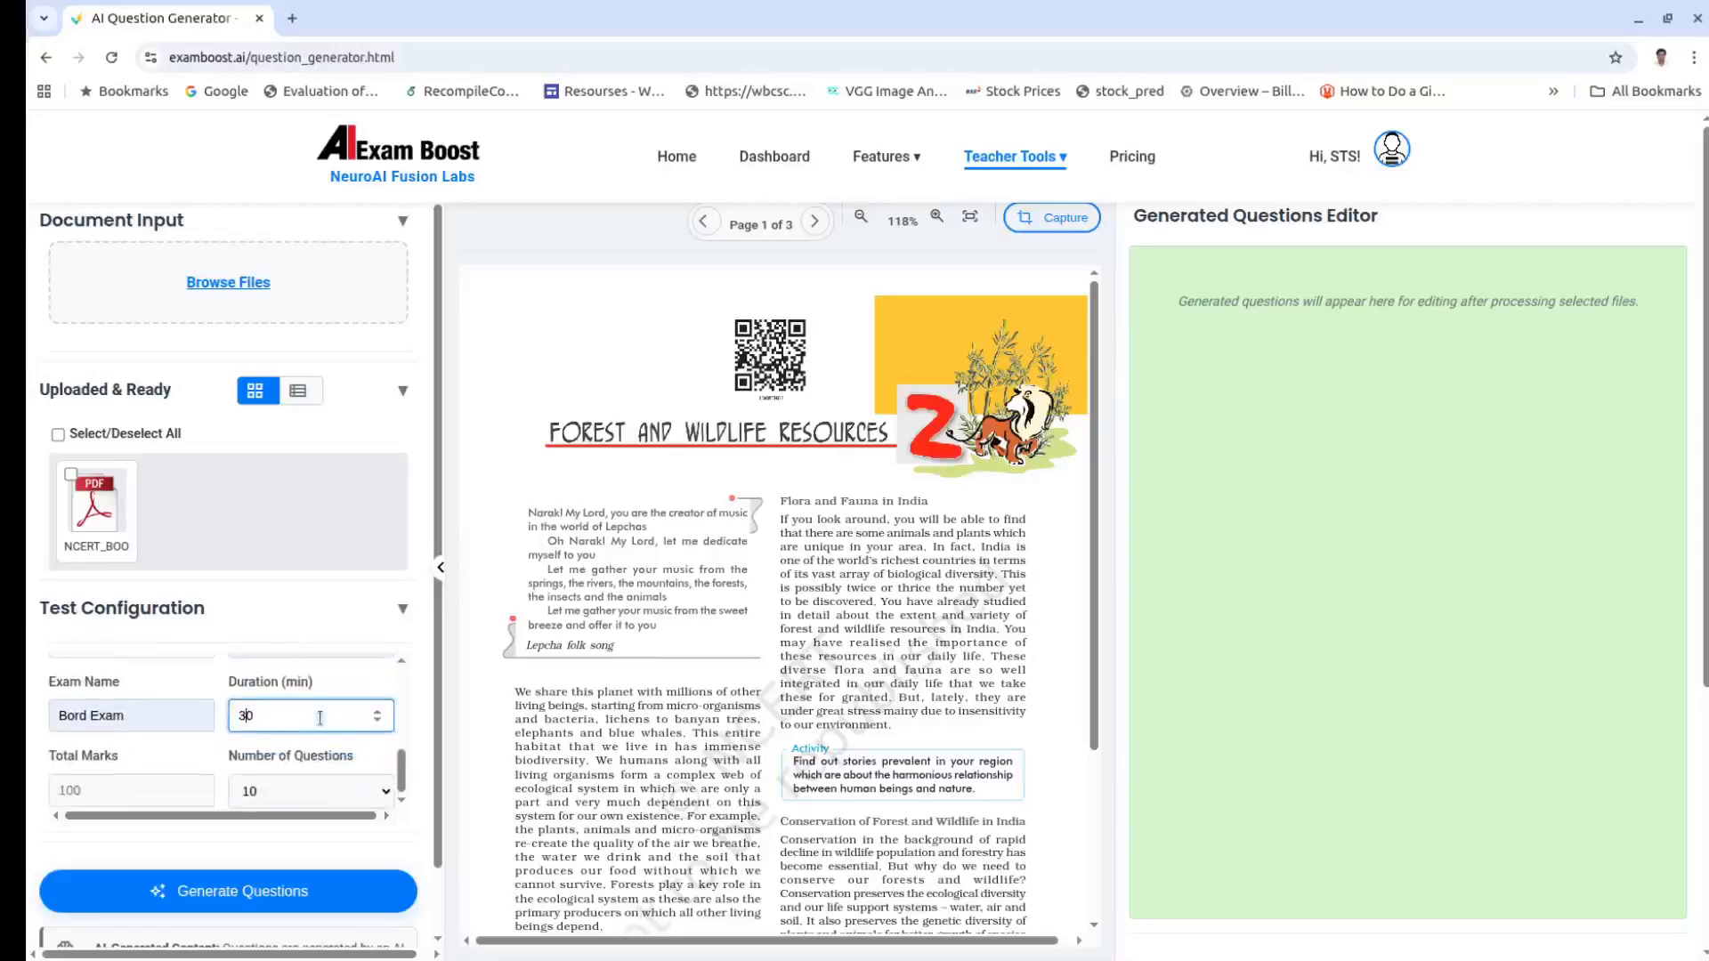
{"action": "left_click", "coordinate": [92, 793]}
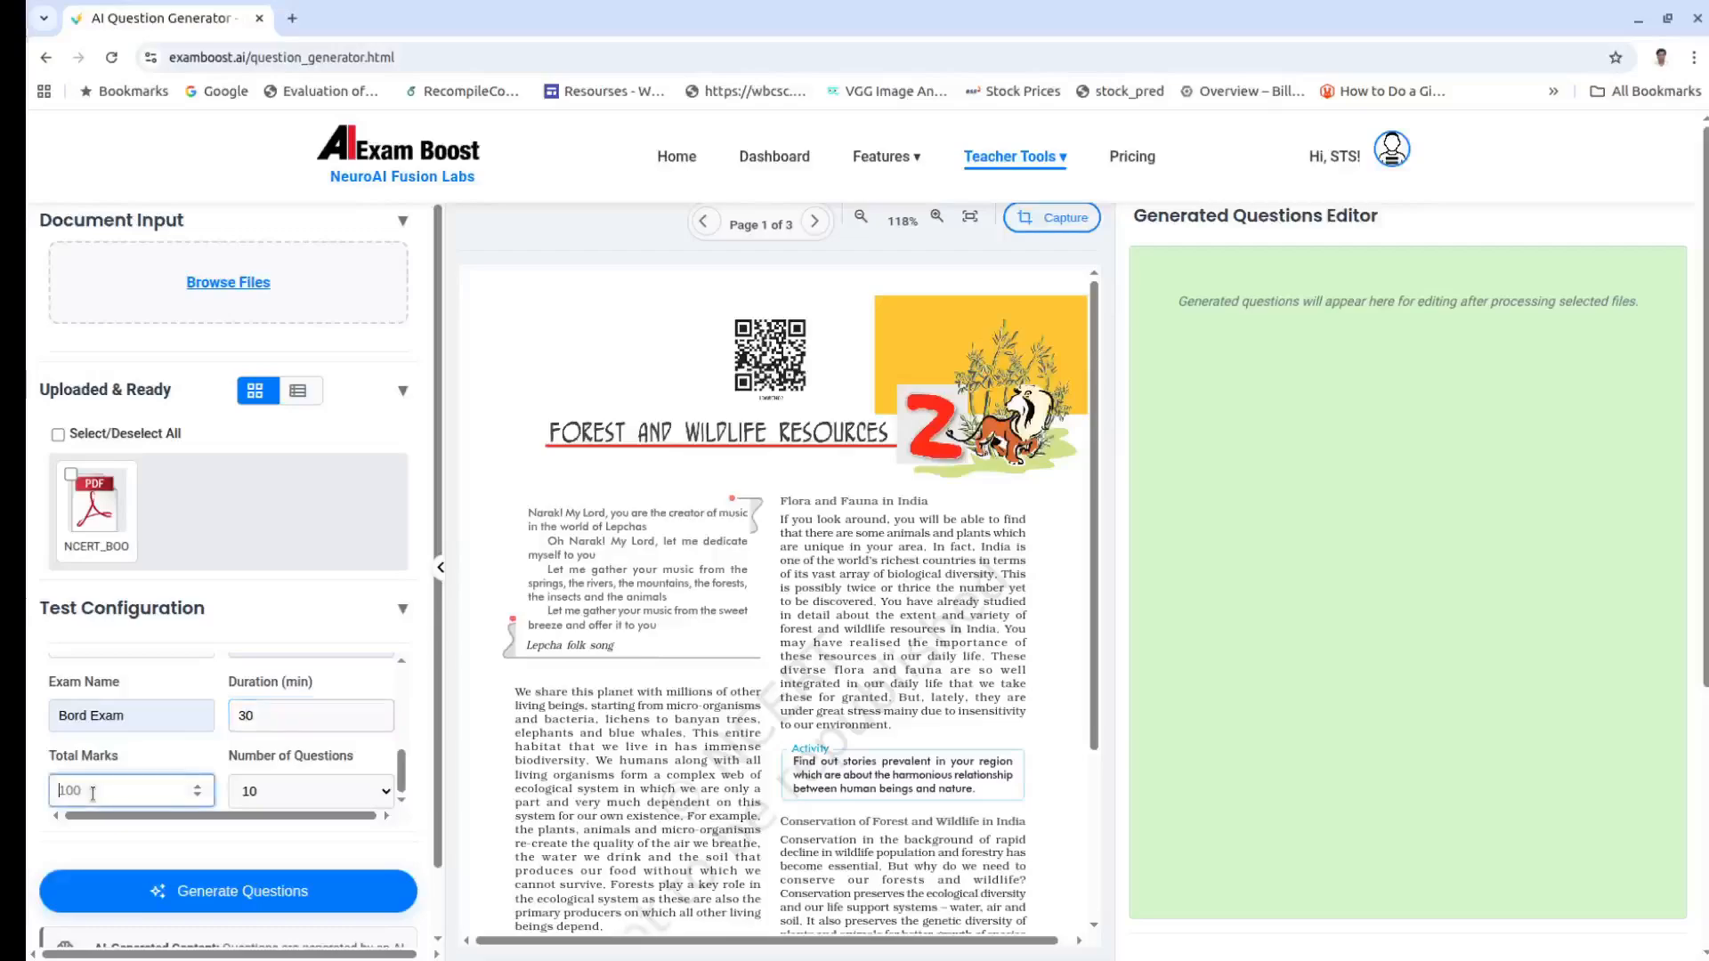
{"action": "type", "text": "30"}
{"action": "left_click", "coordinate": [302, 799]}
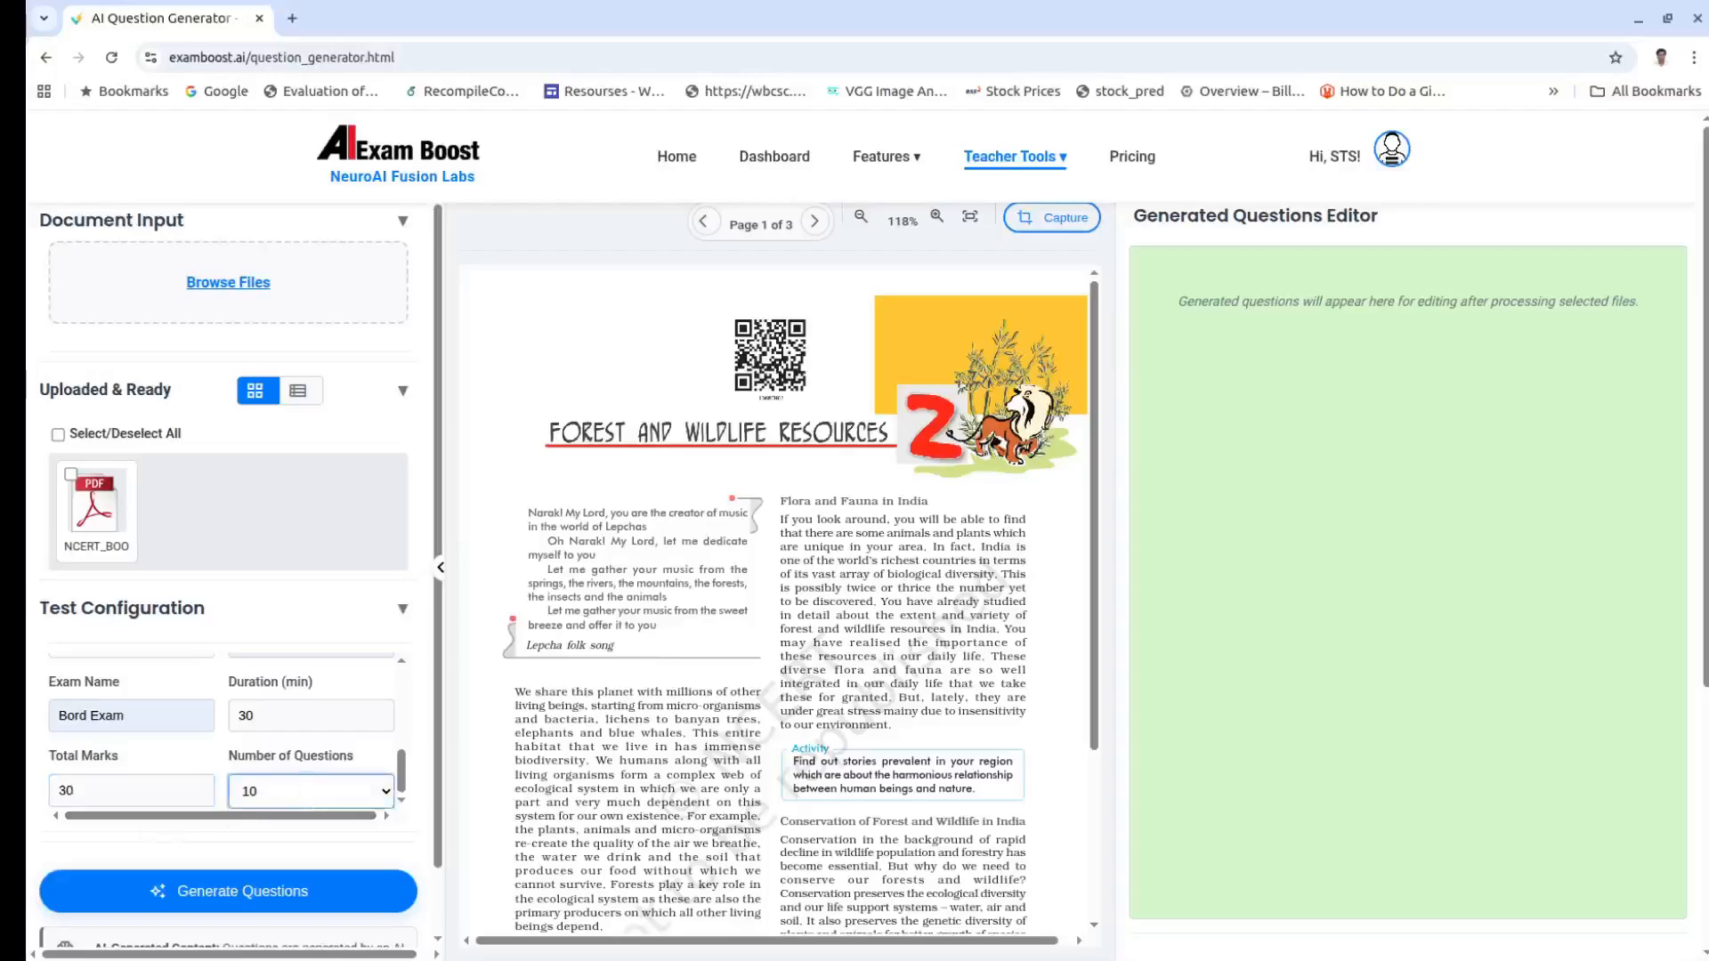
{"action": "left_click", "coordinate": [295, 874]}
{"action": "scroll", "coordinate": [406, 725], "scroll_direction": "down", "scroll_amount": 2}
{"action": "scroll", "coordinate": [406, 728], "scroll_direction": "up", "scroll_amount": 3}
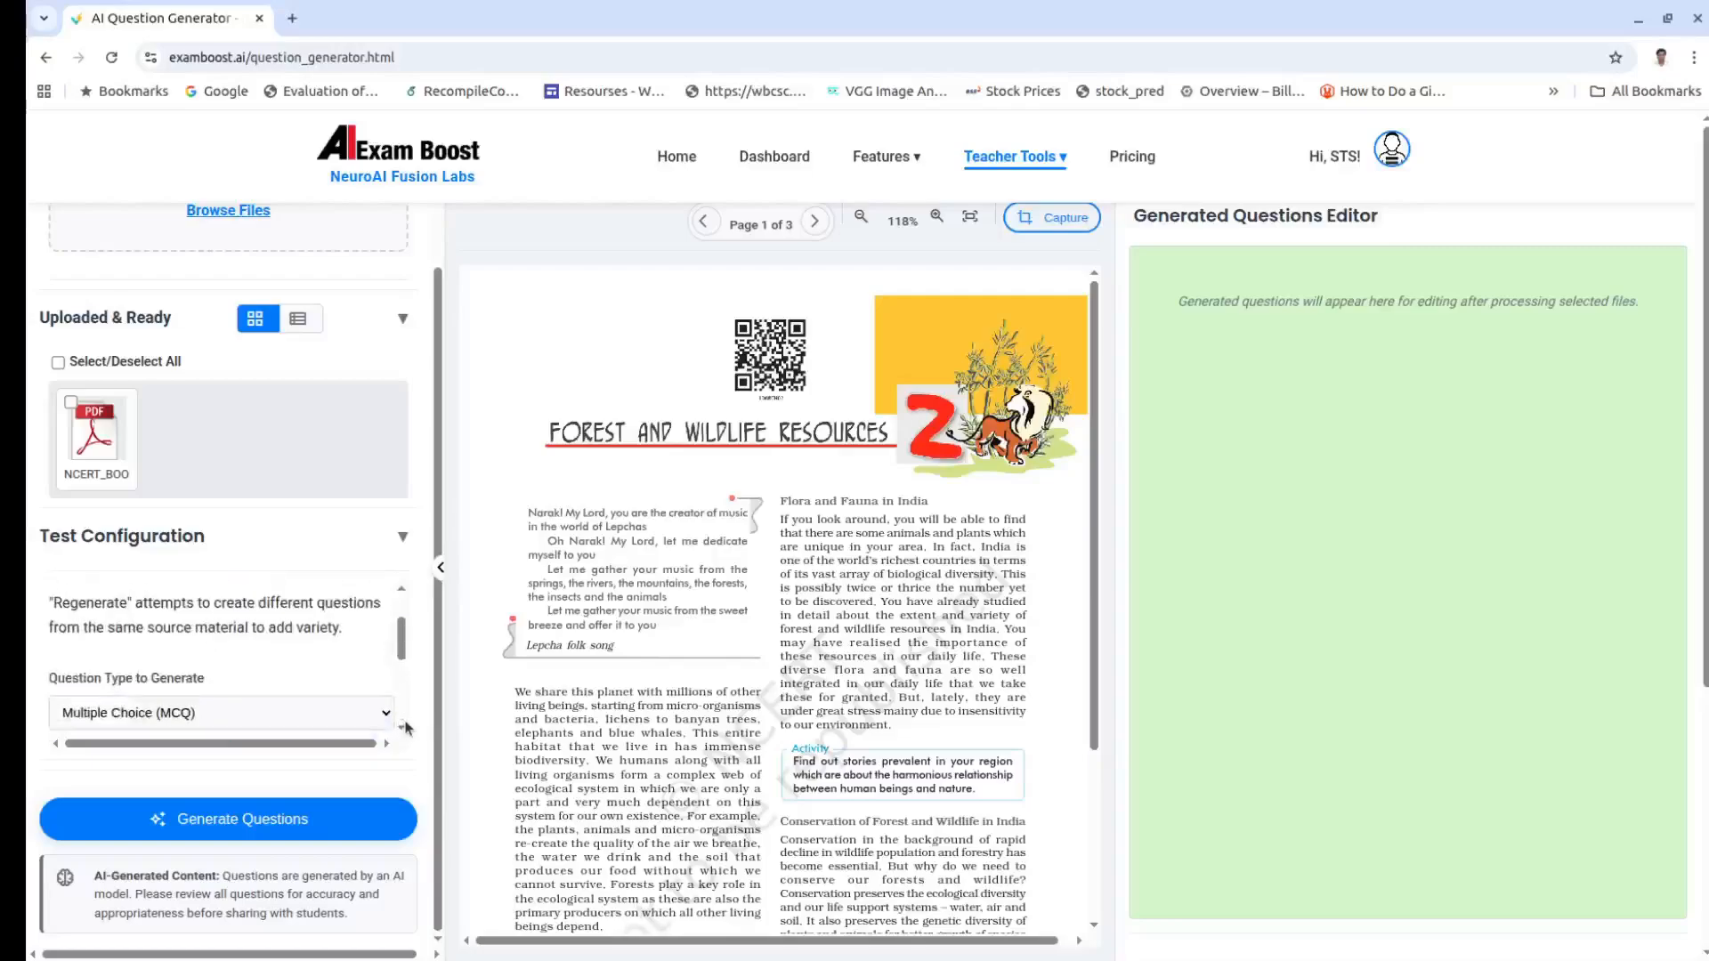
{"action": "scroll", "coordinate": [406, 728], "scroll_direction": "down", "scroll_amount": 3}
{"action": "scroll", "coordinate": [425, 687], "scroll_direction": "up", "scroll_amount": 2}
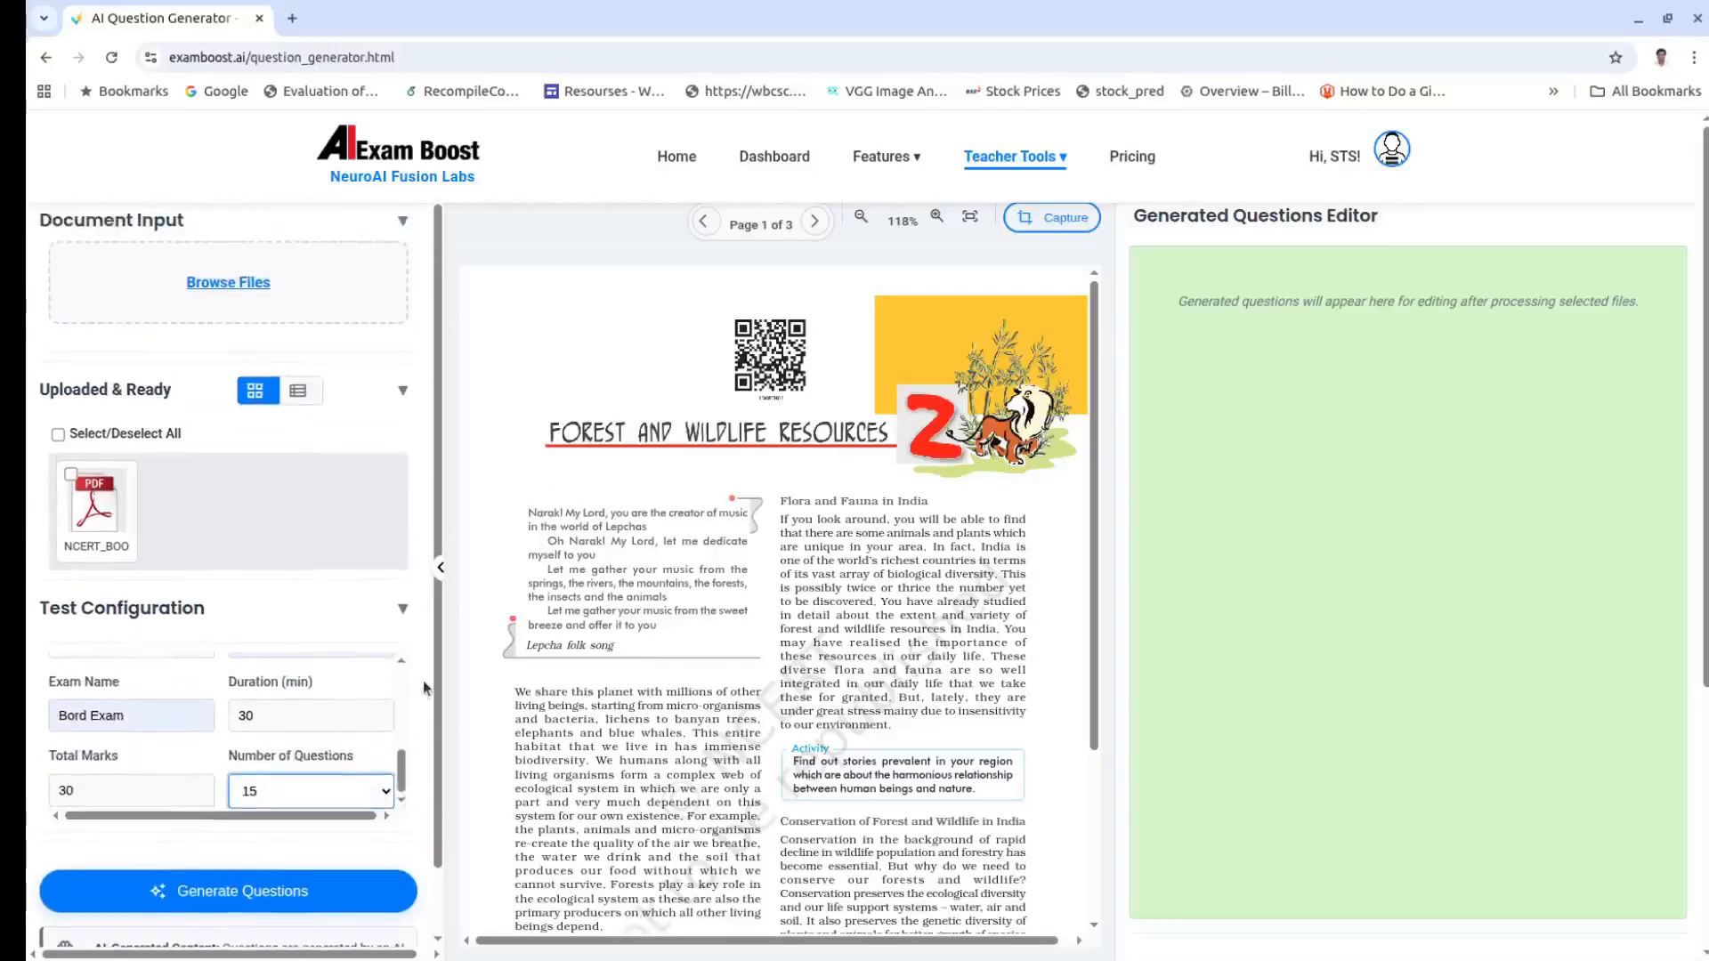
Step: Tick NCERT_BOOK_3_Pages.pdf and generate the 15 multiple-choice questions from it
{"action": "left_click", "coordinate": [71, 475]}
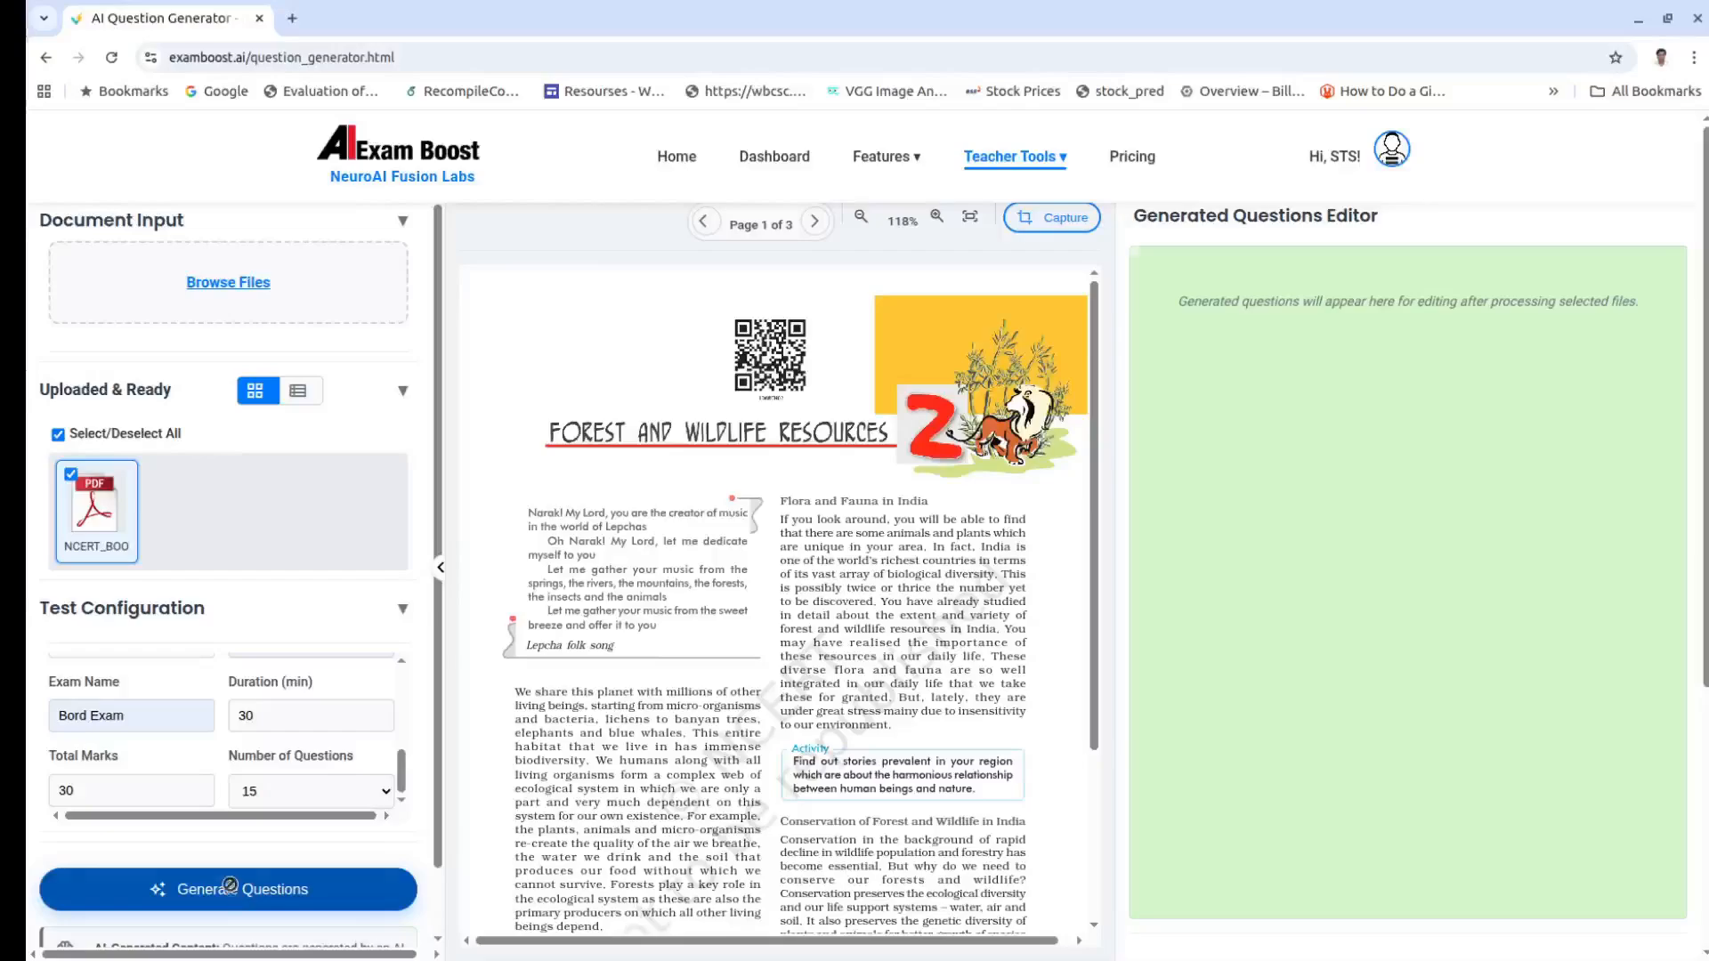
{"action": "left_click", "coordinate": [231, 887]}
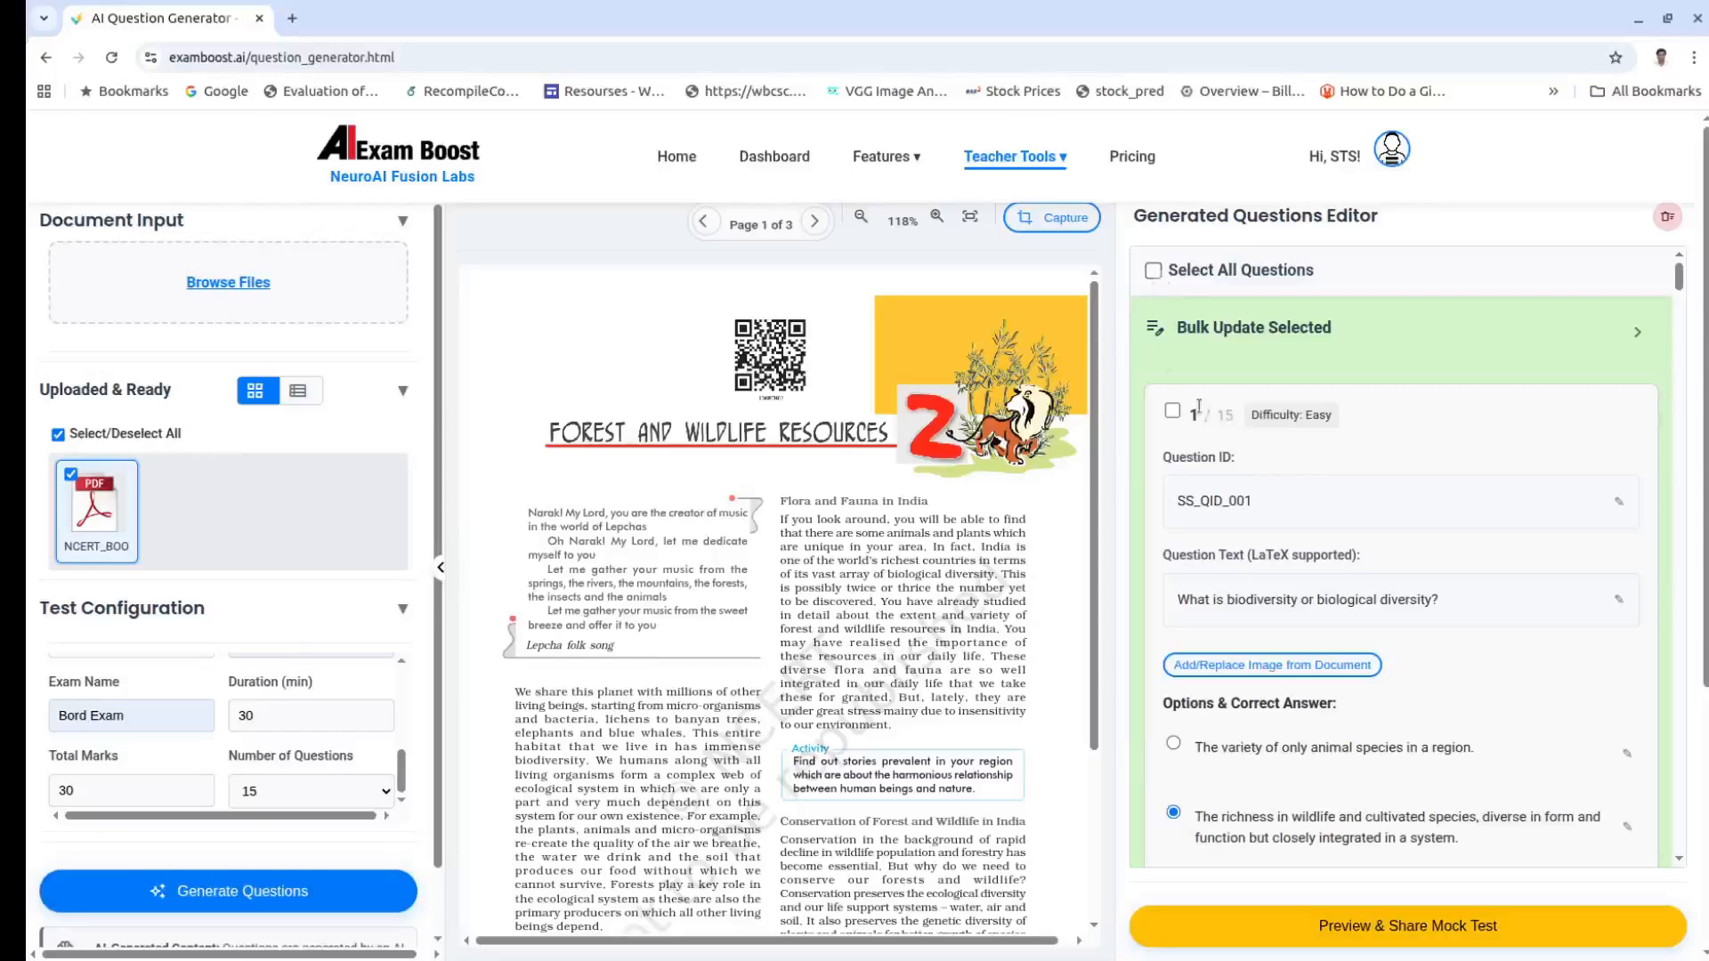
{"action": "left_click_drag", "start_coordinate": [1193, 414], "coordinate": [1246, 416]}
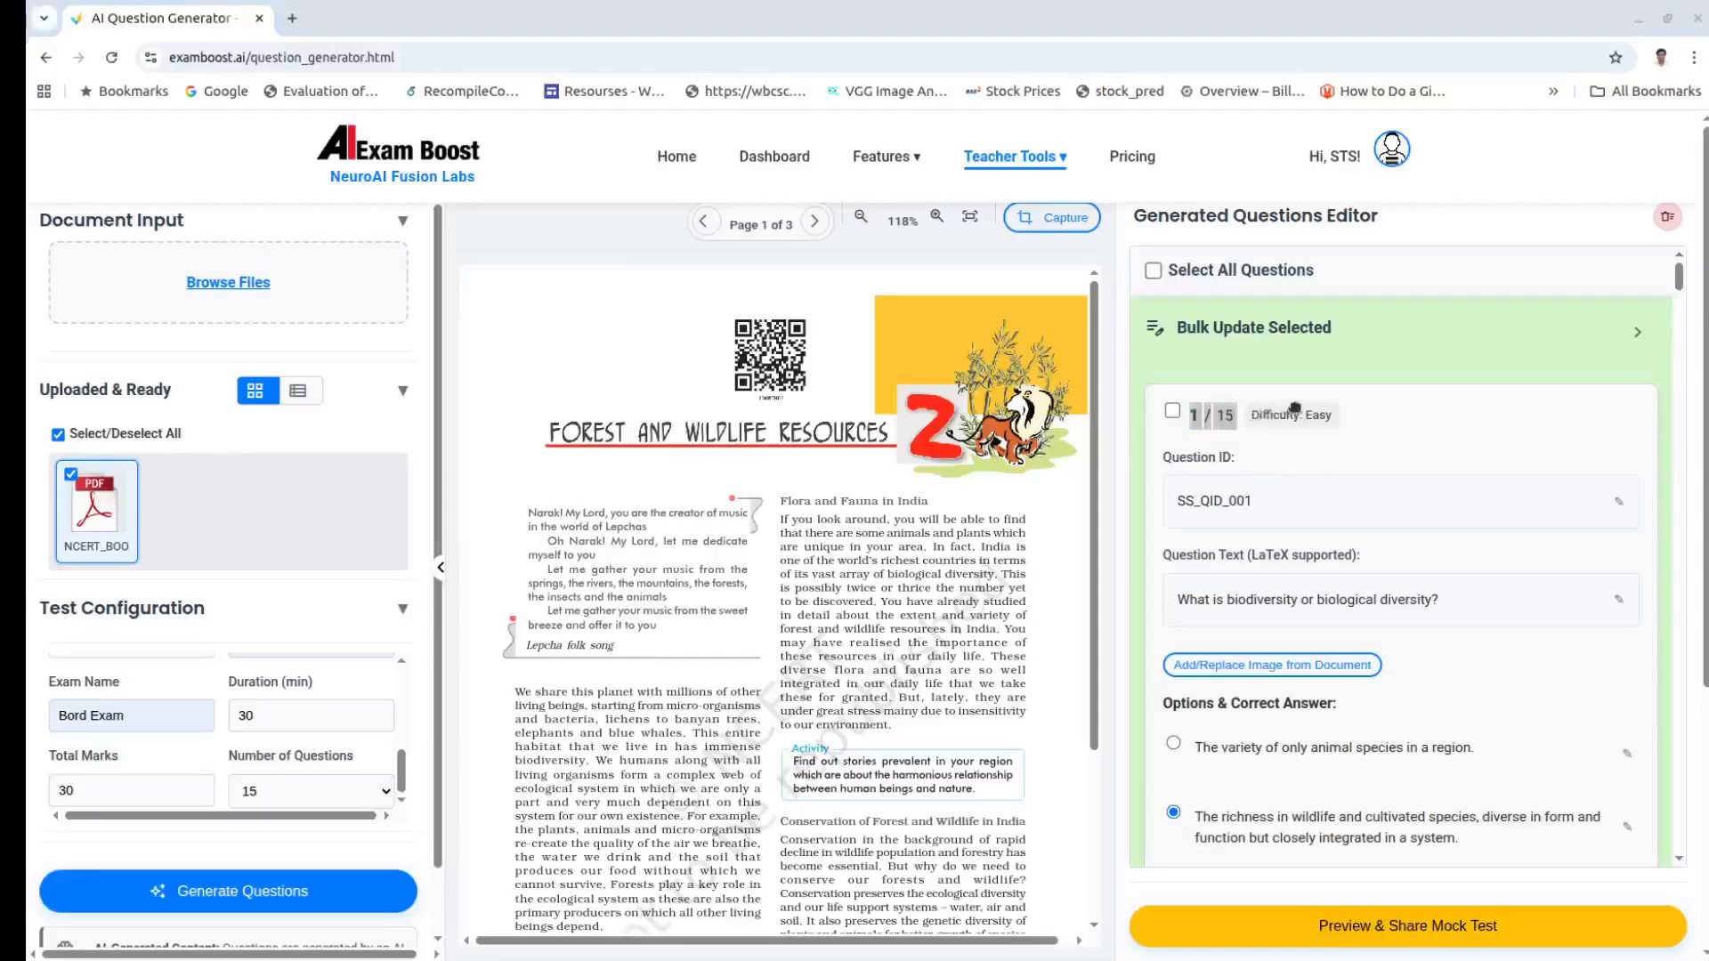
{"action": "left_click_drag", "start_coordinate": [1340, 418], "coordinate": [1246, 431]}
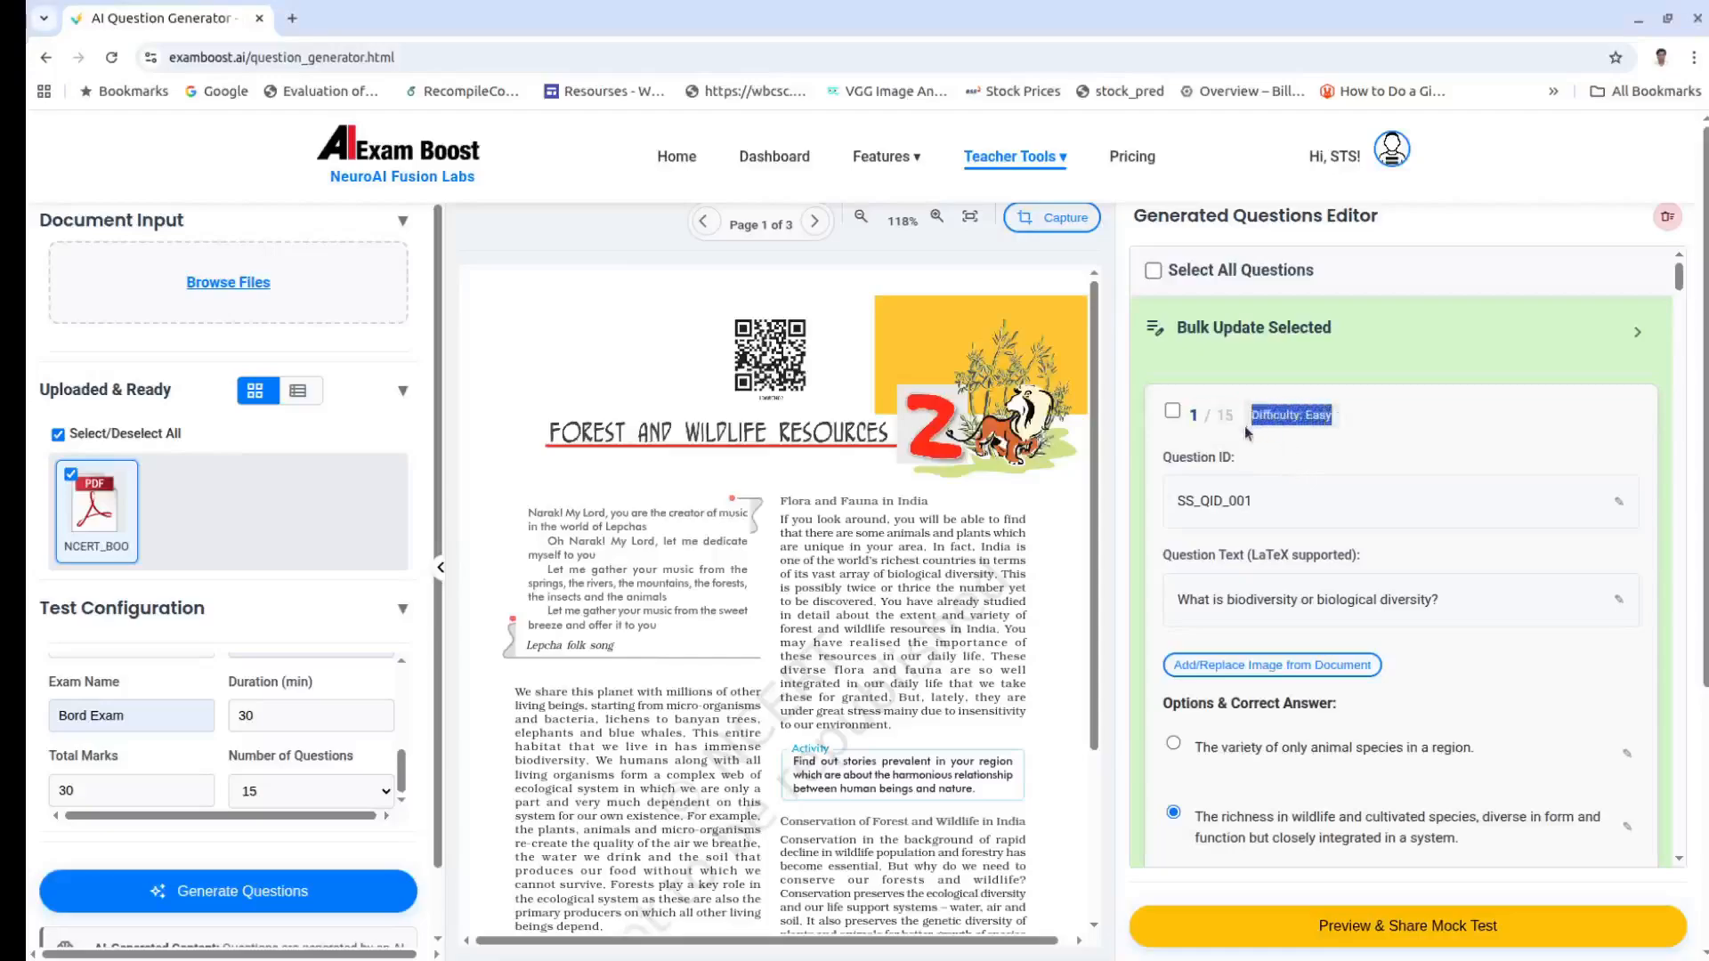
{"action": "scroll", "coordinate": [1523, 443], "scroll_direction": "down", "scroll_amount": 5}
{"action": "scroll", "coordinate": [1524, 443], "scroll_direction": "down", "scroll_amount": 9}
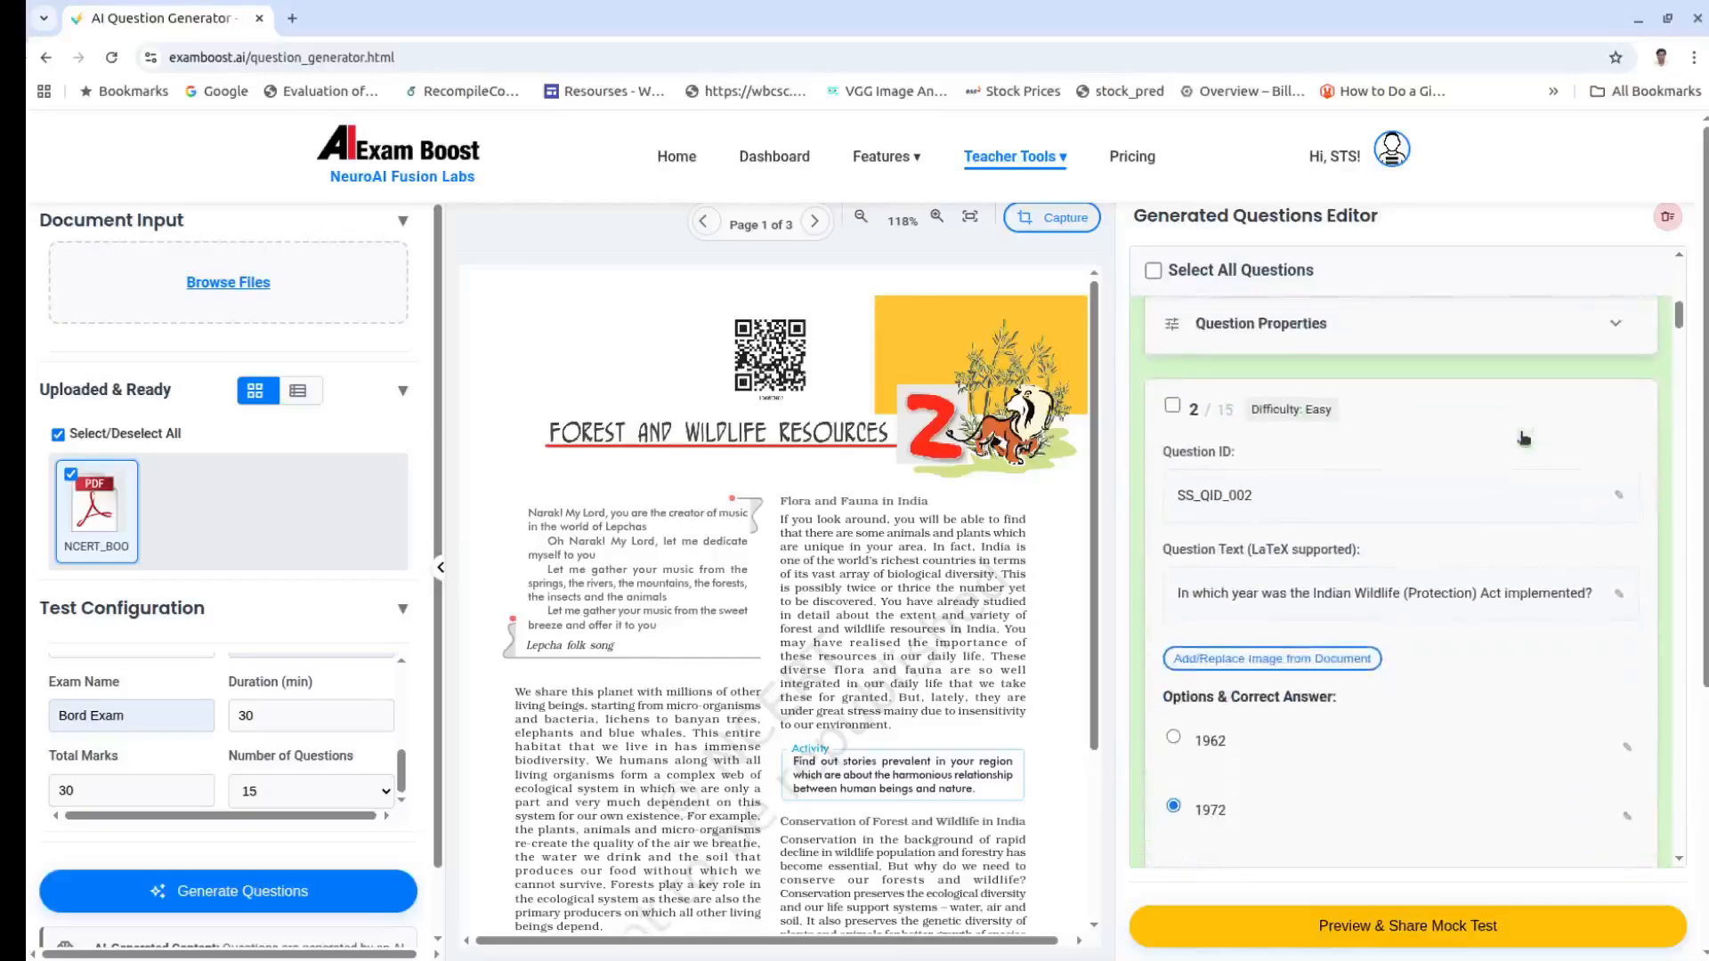
{"action": "scroll", "coordinate": [1523, 440], "scroll_direction": "down", "scroll_amount": 10}
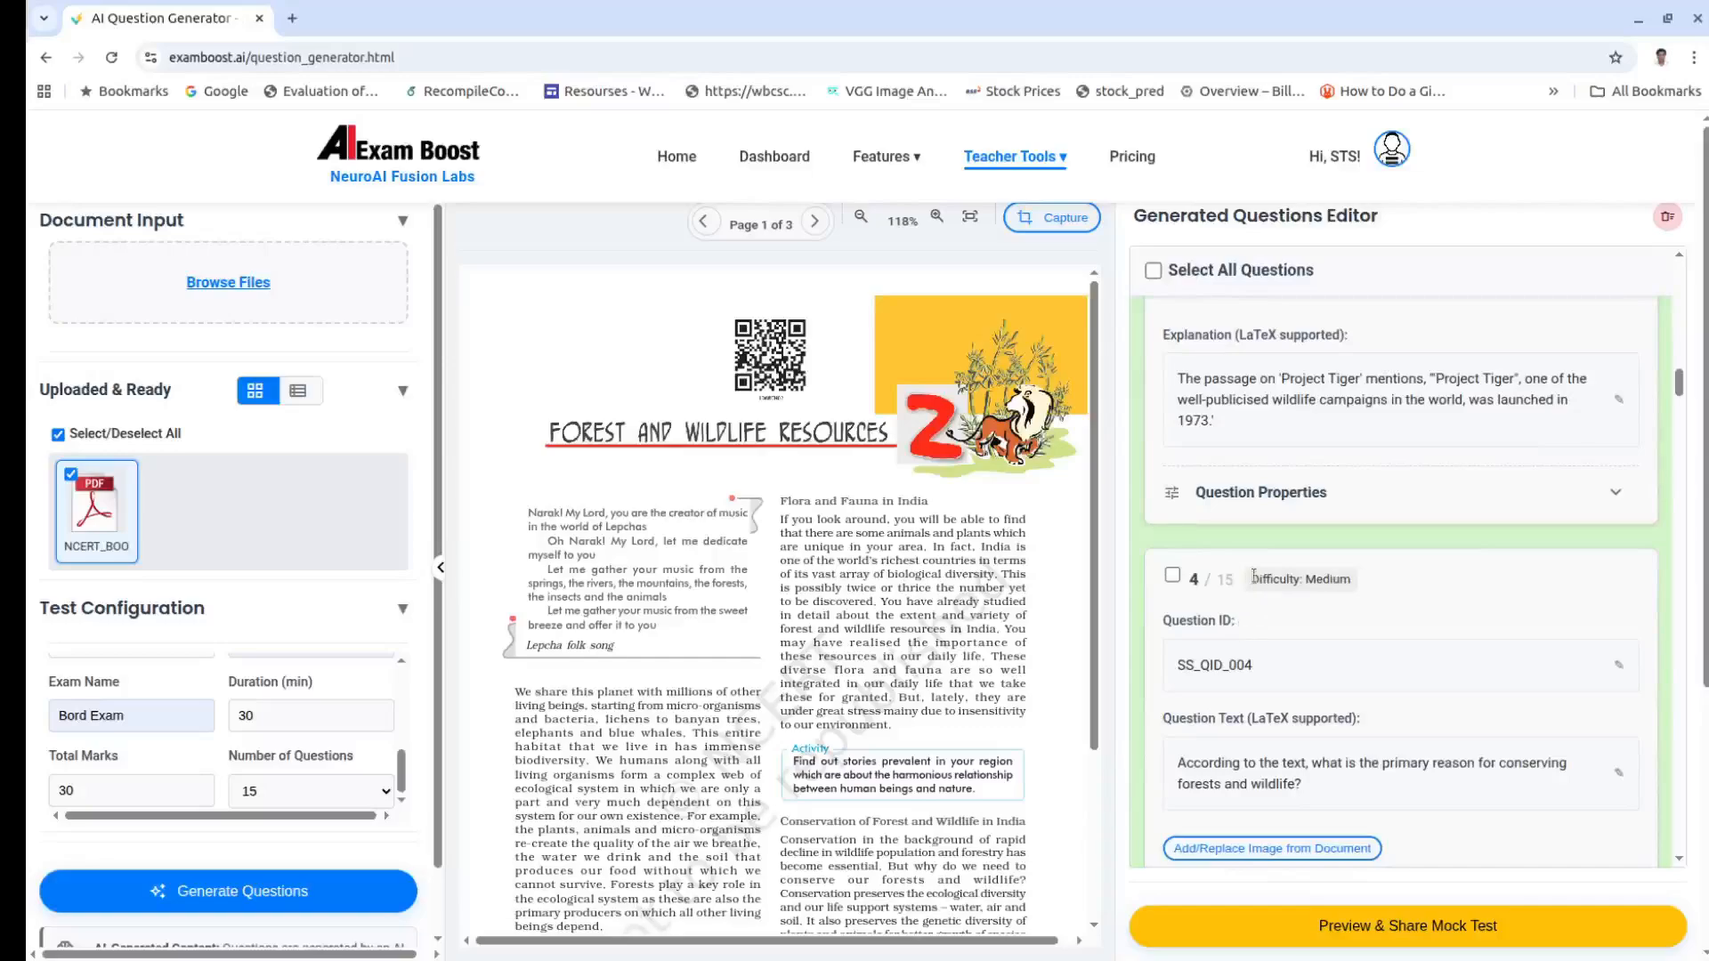
{"action": "triple_click", "coordinate": [1305, 574]}
{"action": "scroll", "coordinate": [1478, 614], "scroll_direction": "down", "scroll_amount": 10}
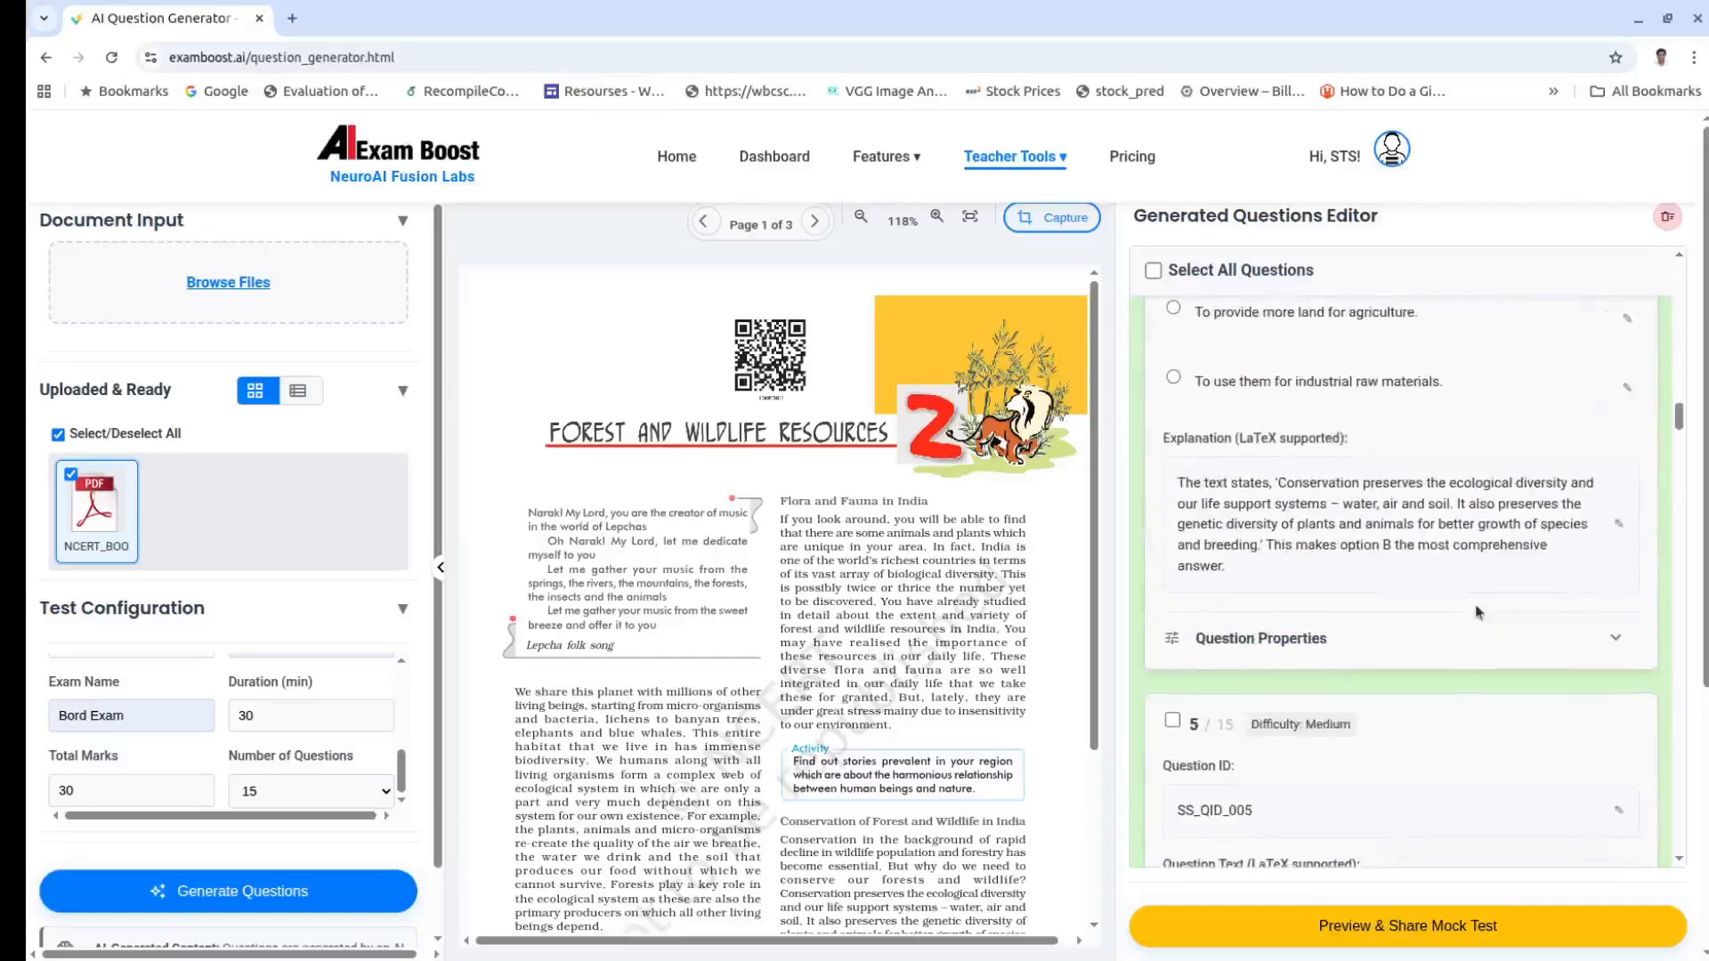
{"action": "scroll", "coordinate": [1476, 612], "scroll_direction": "down", "scroll_amount": 8}
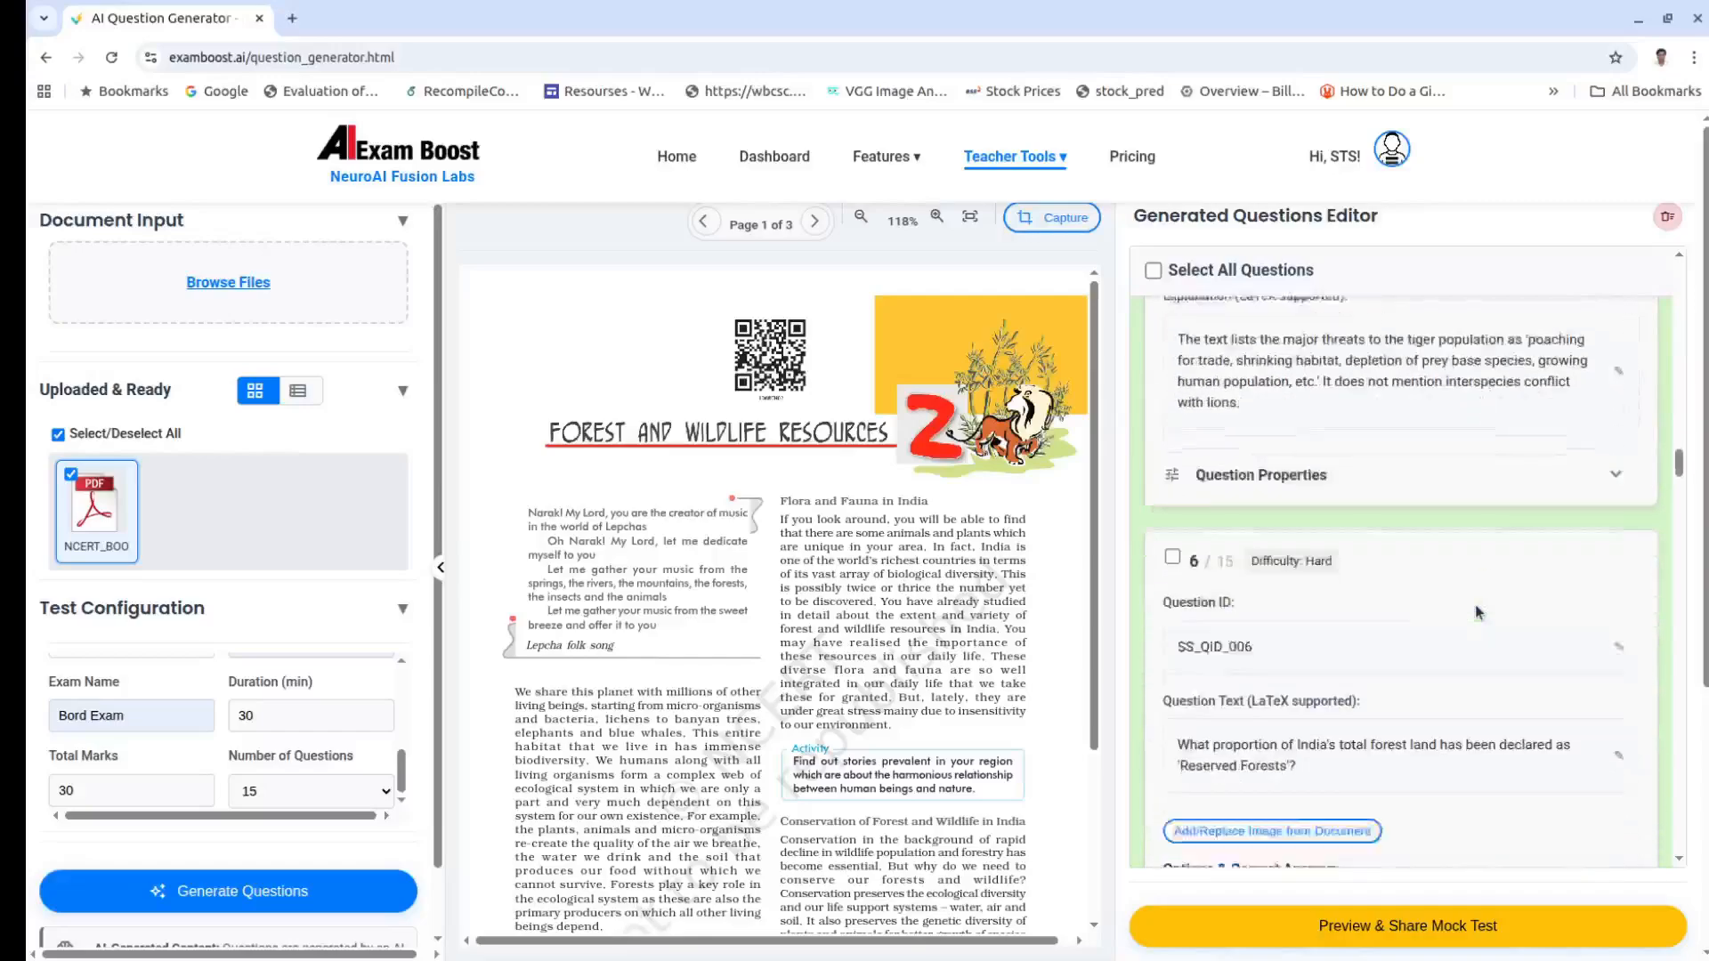
{"action": "left_click_drag", "start_coordinate": [1249, 512], "coordinate": [1343, 515]}
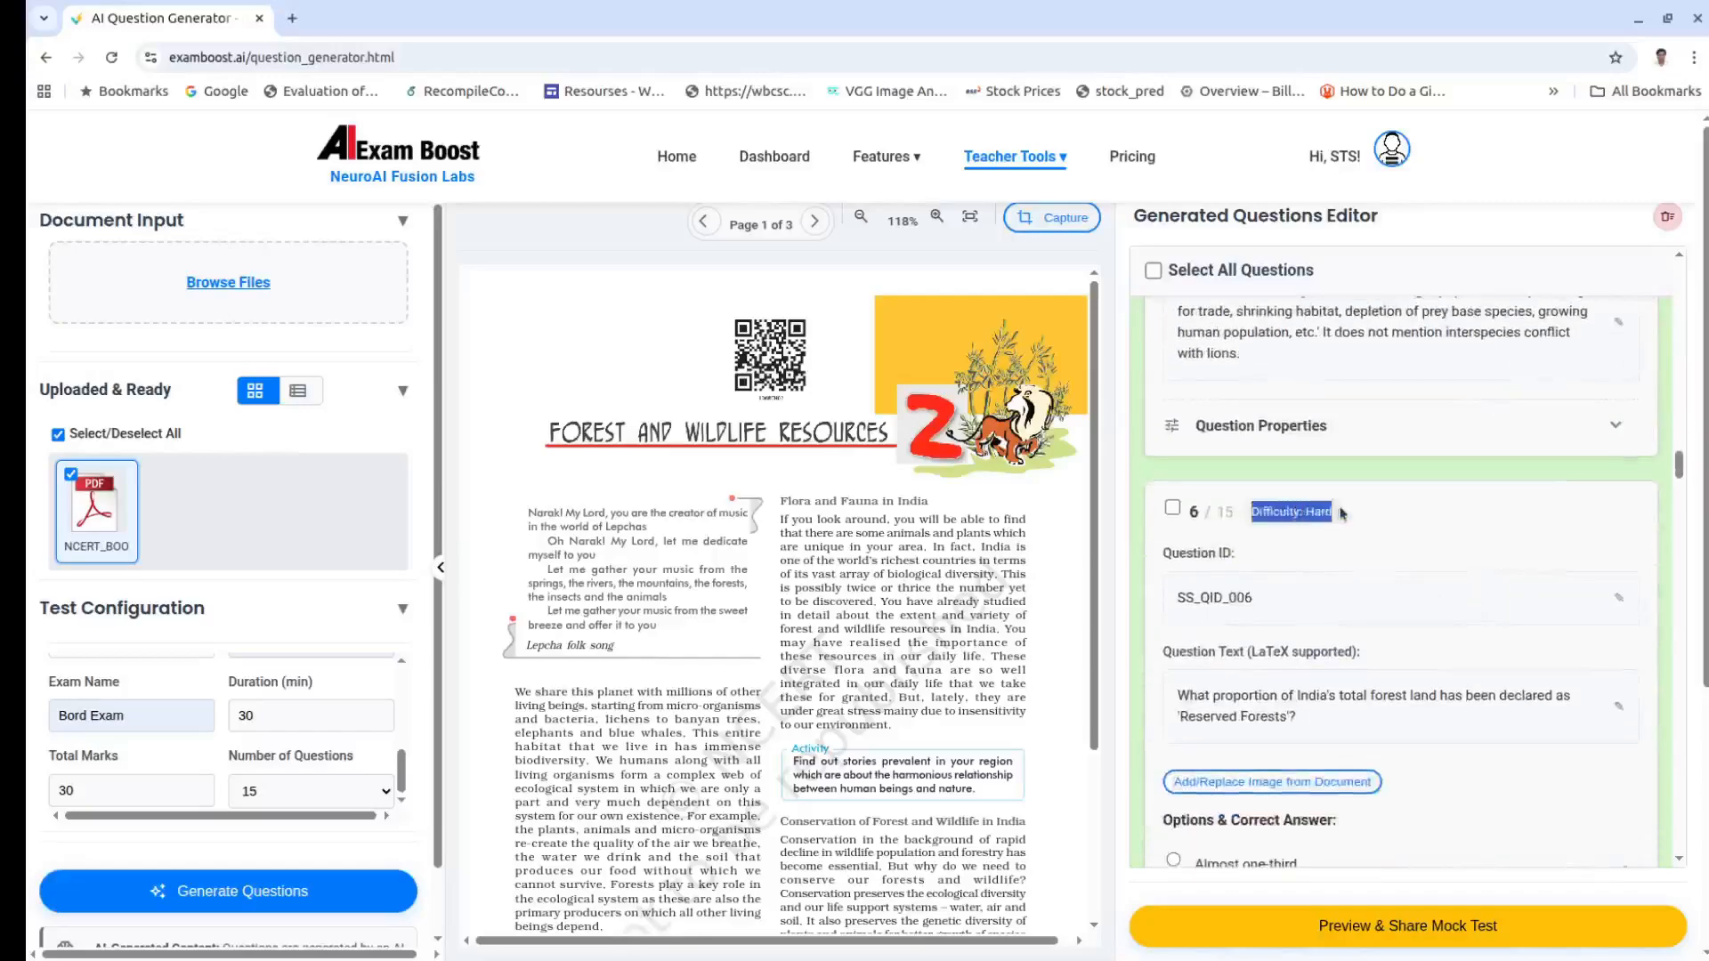
{"action": "scroll", "coordinate": [1420, 576], "scroll_direction": "down", "scroll_amount": 15}
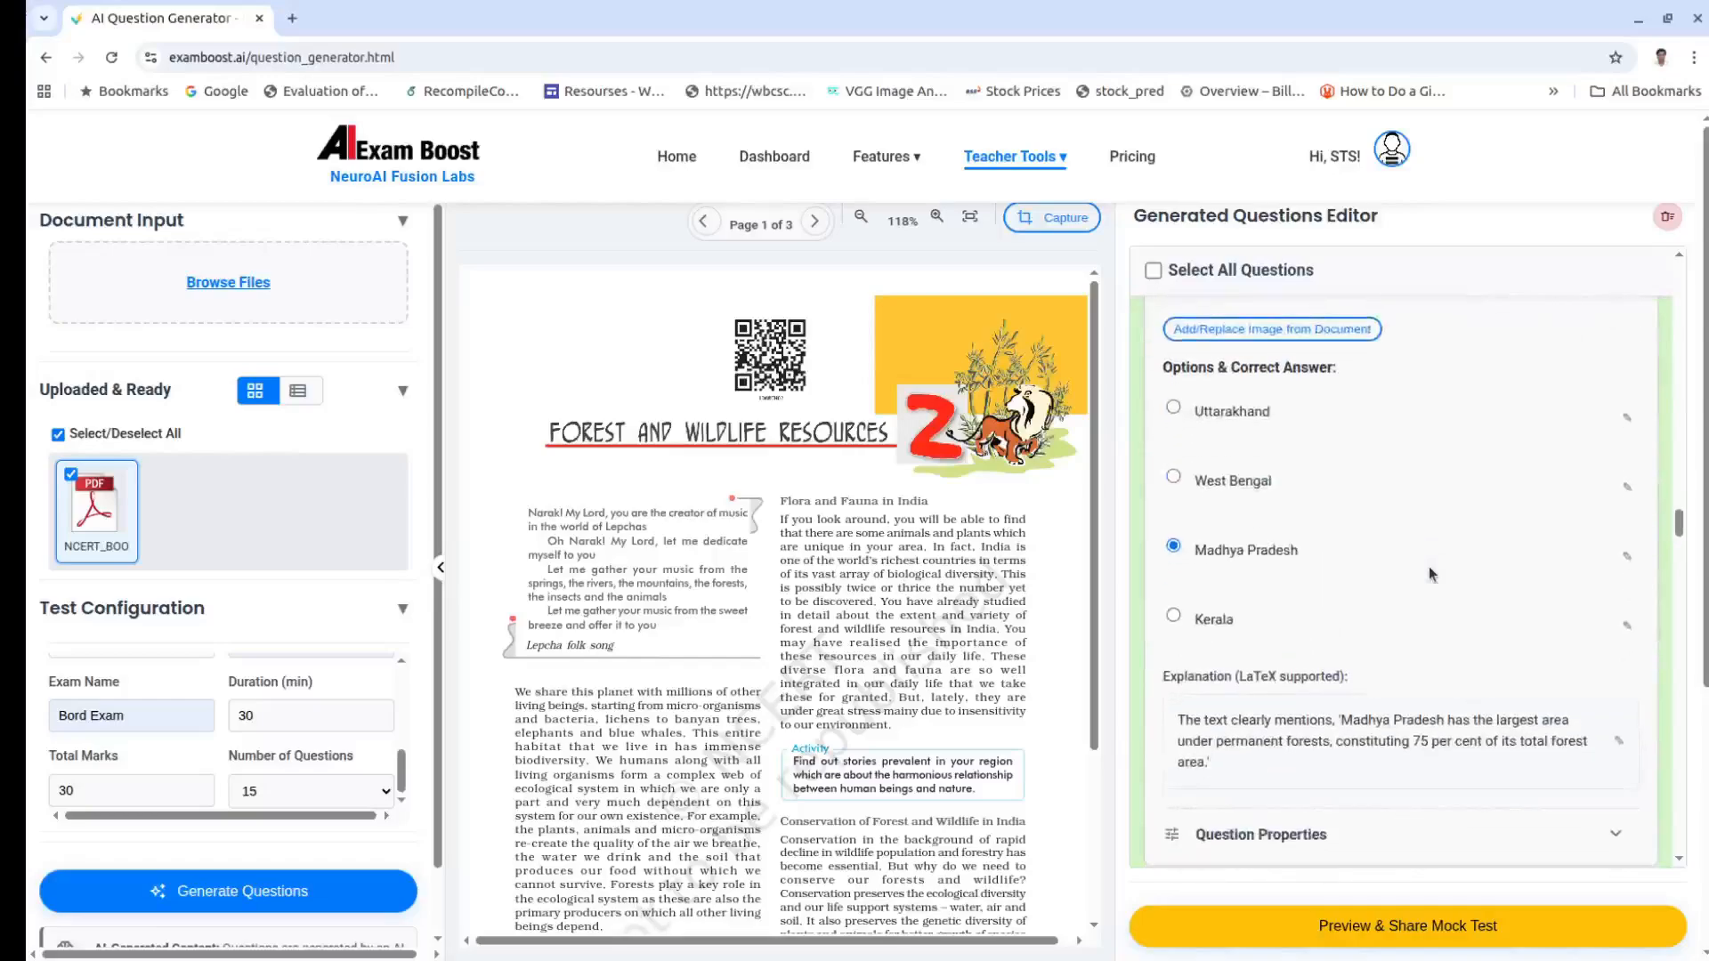
{"action": "scroll", "coordinate": [1429, 566], "scroll_direction": "down", "scroll_amount": 15}
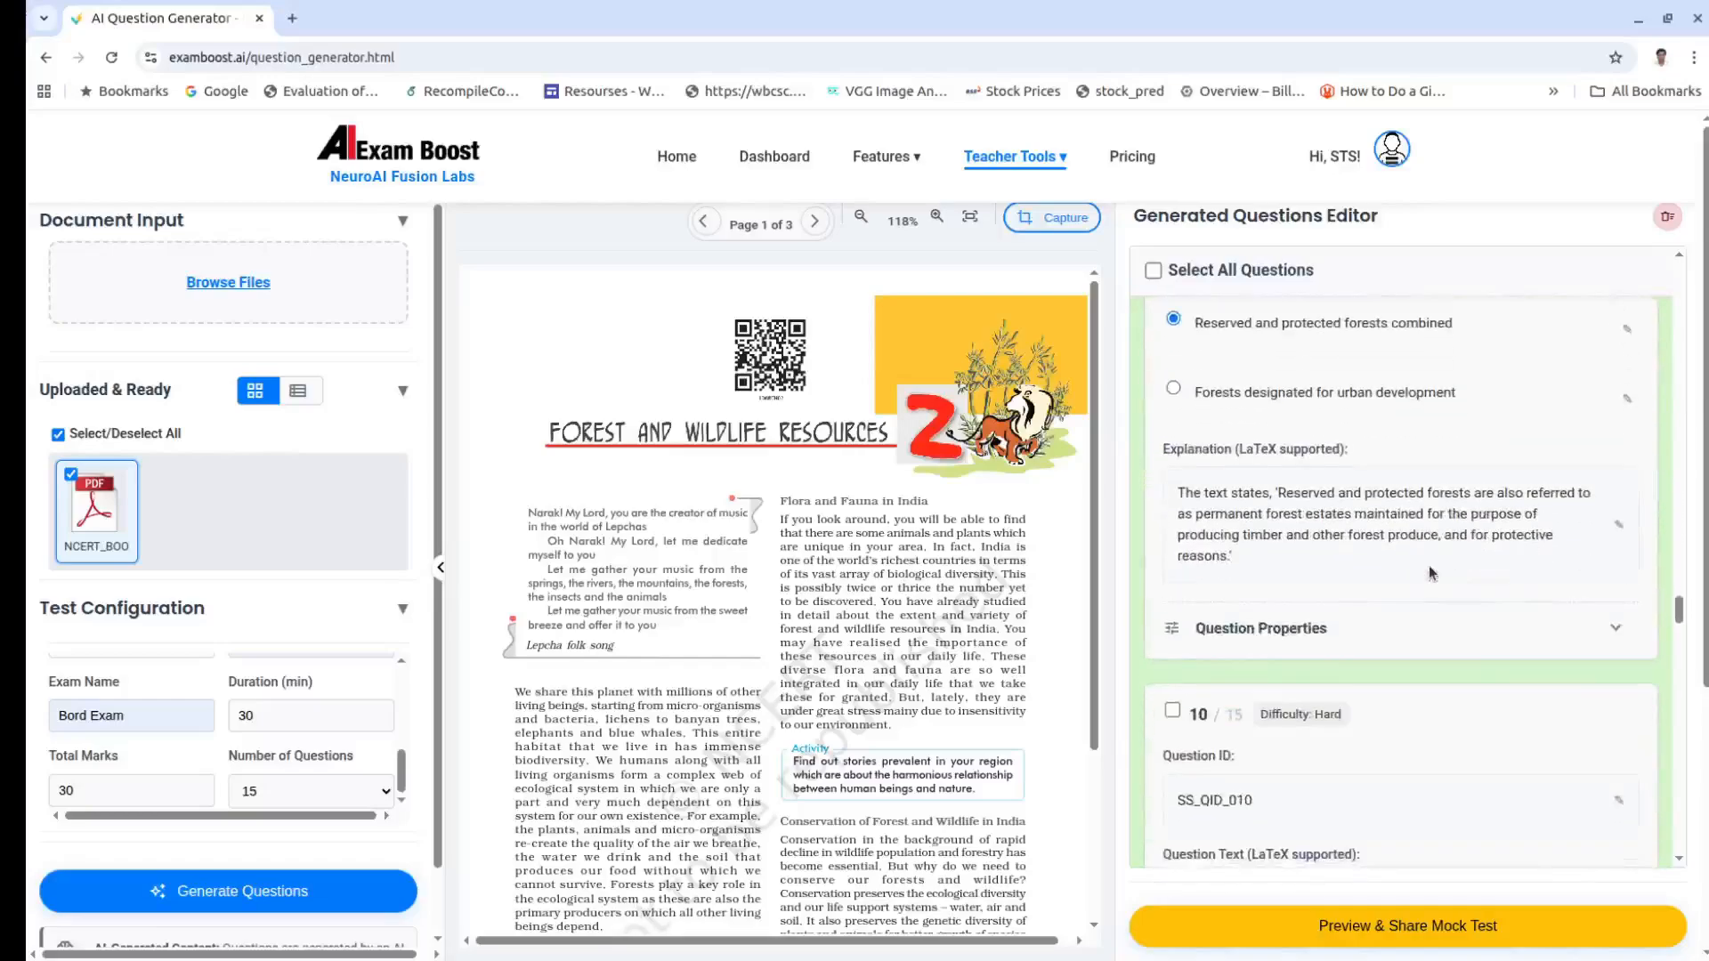
{"action": "scroll", "coordinate": [1430, 572], "scroll_direction": "down", "scroll_amount": 12}
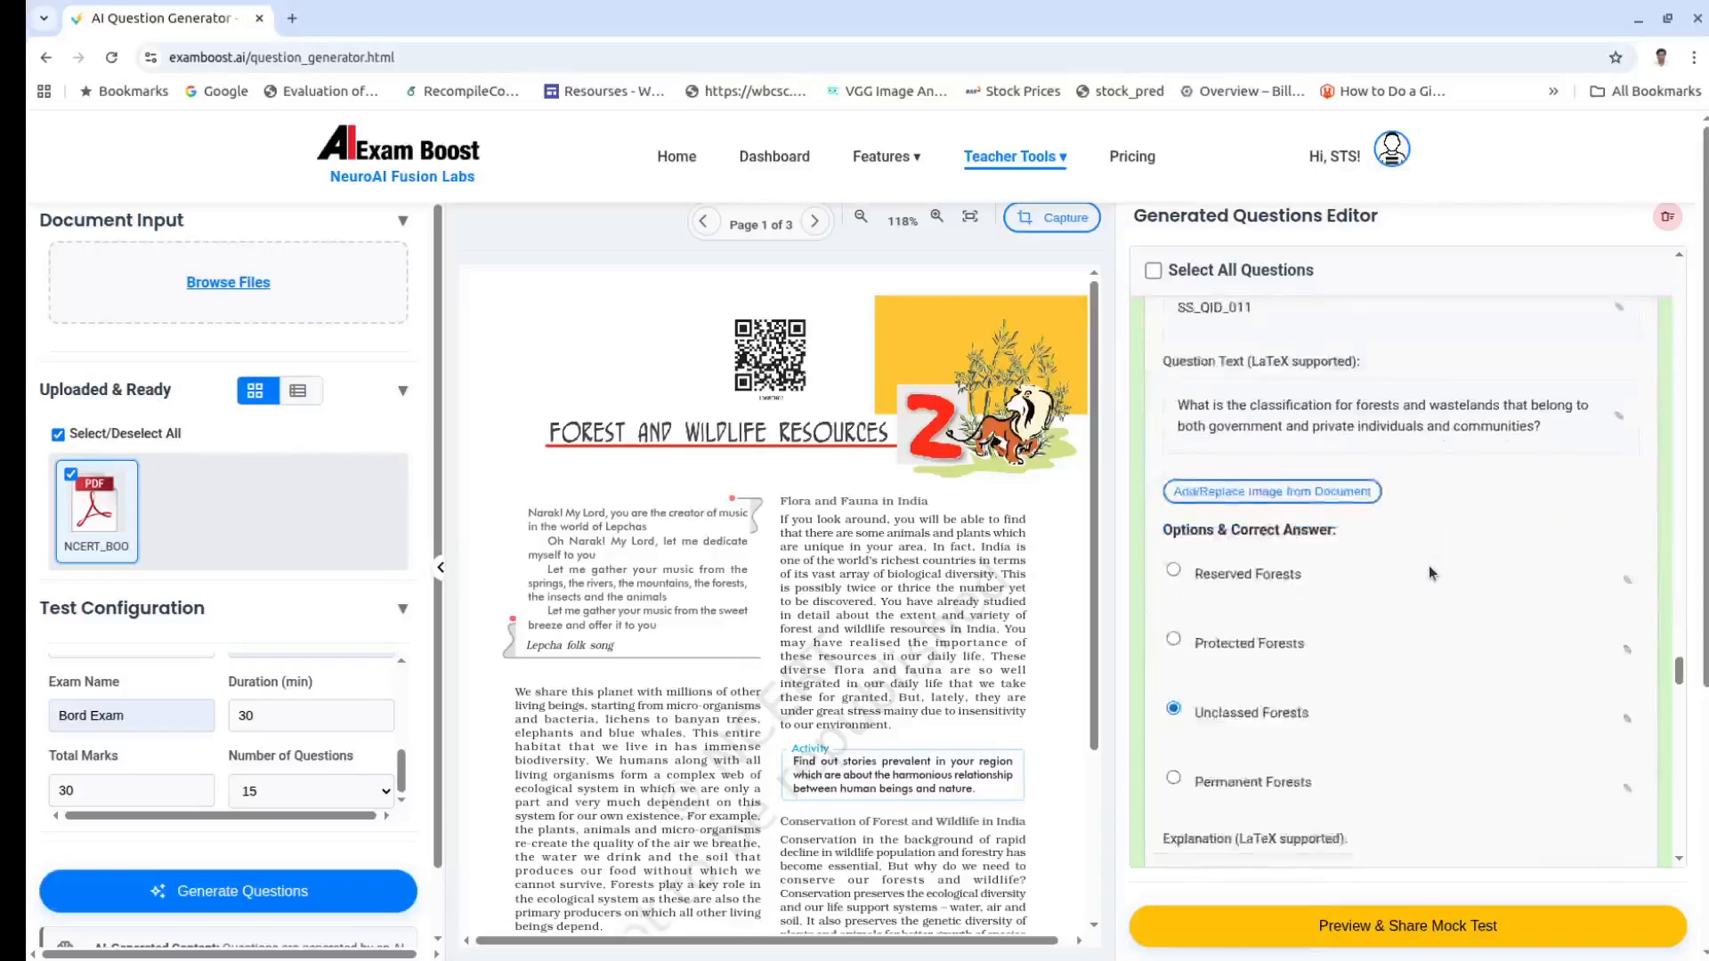
{"action": "scroll", "coordinate": [1431, 571], "scroll_direction": "down", "scroll_amount": 10}
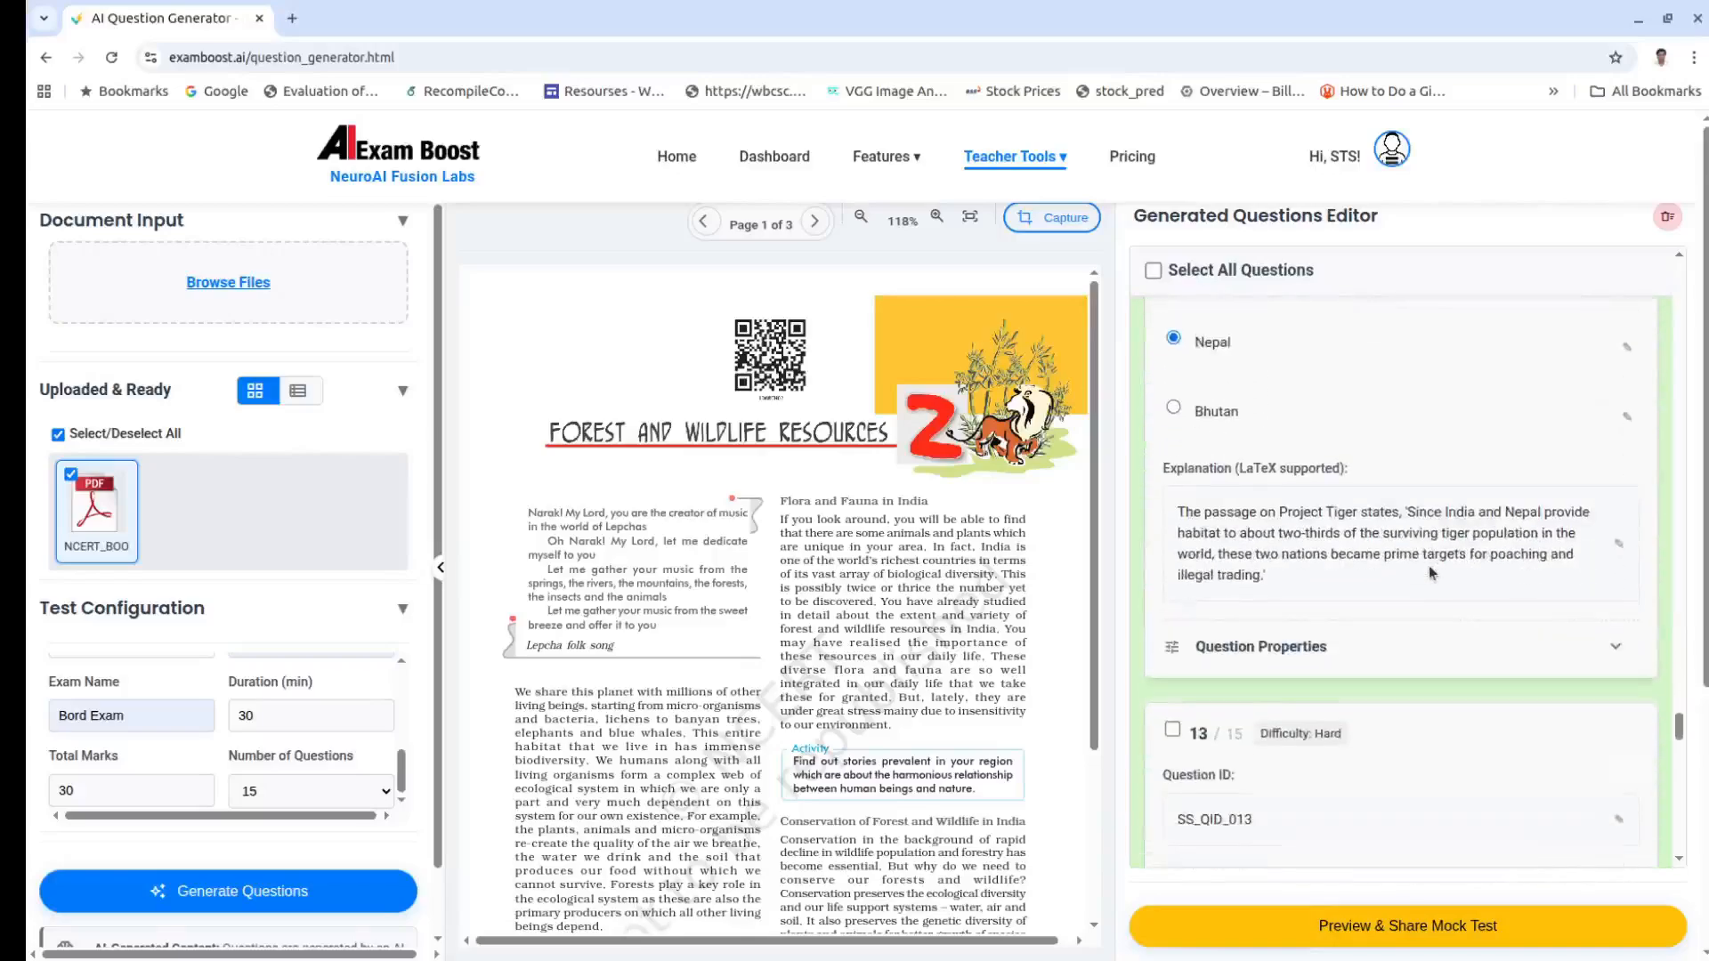
{"action": "scroll", "coordinate": [1431, 572], "scroll_direction": "down", "scroll_amount": 7}
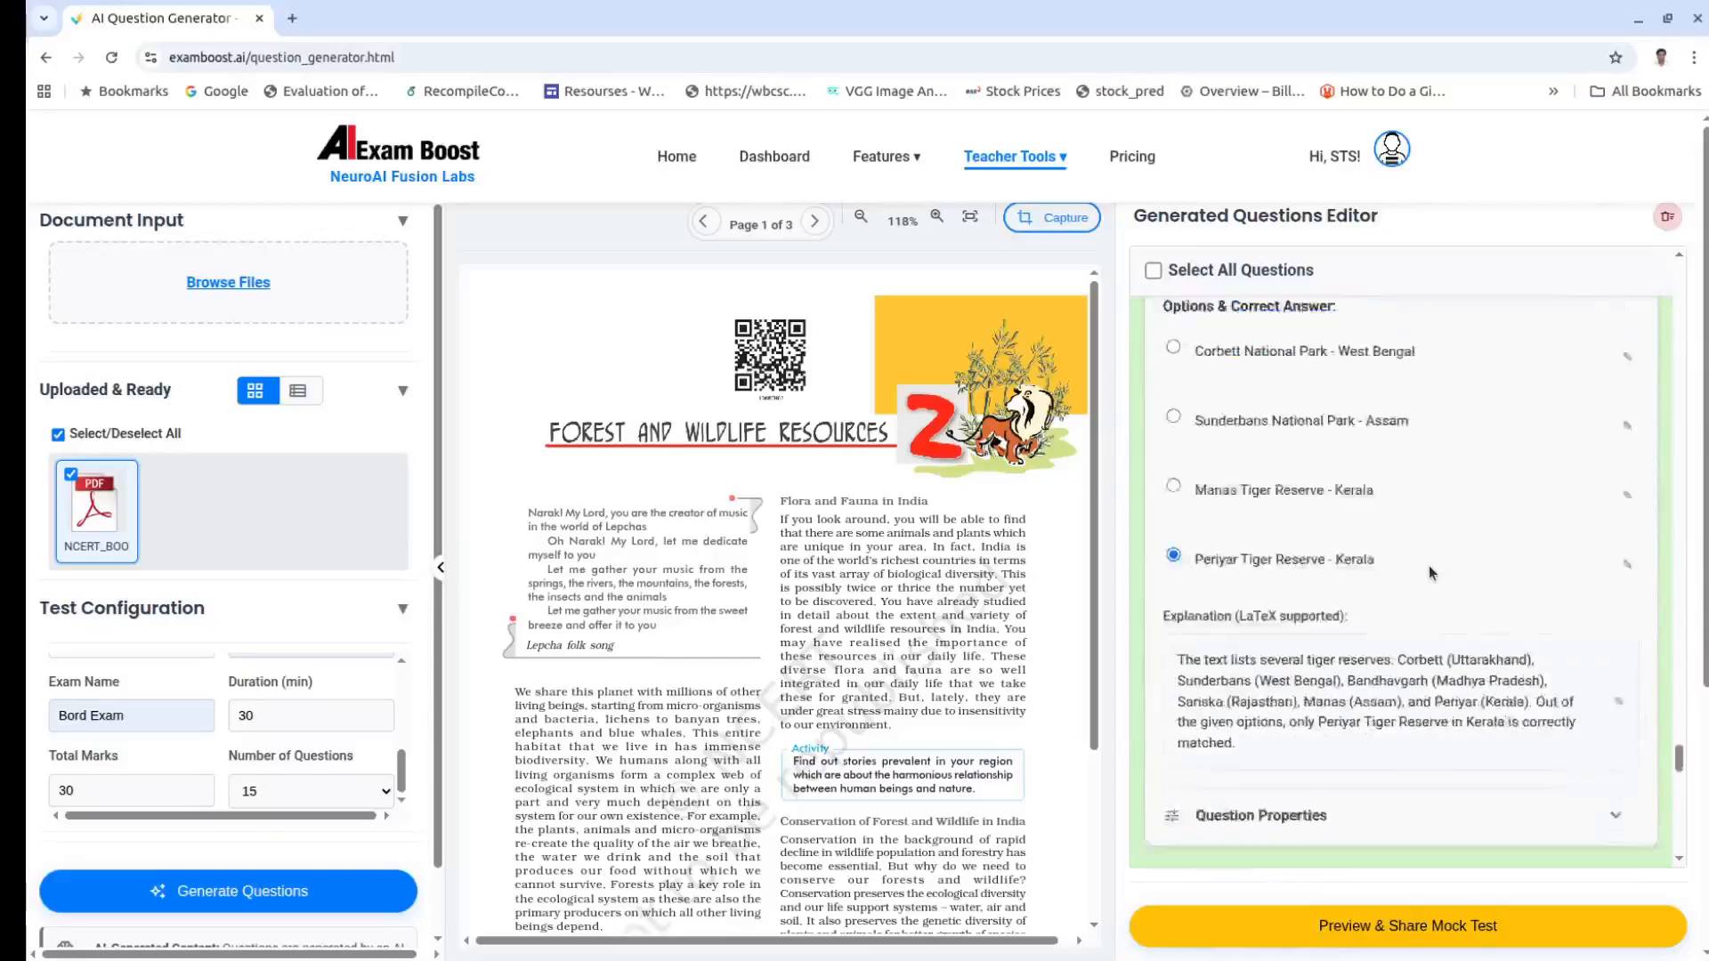
{"action": "scroll", "coordinate": [1430, 571], "scroll_direction": "down", "scroll_amount": 8}
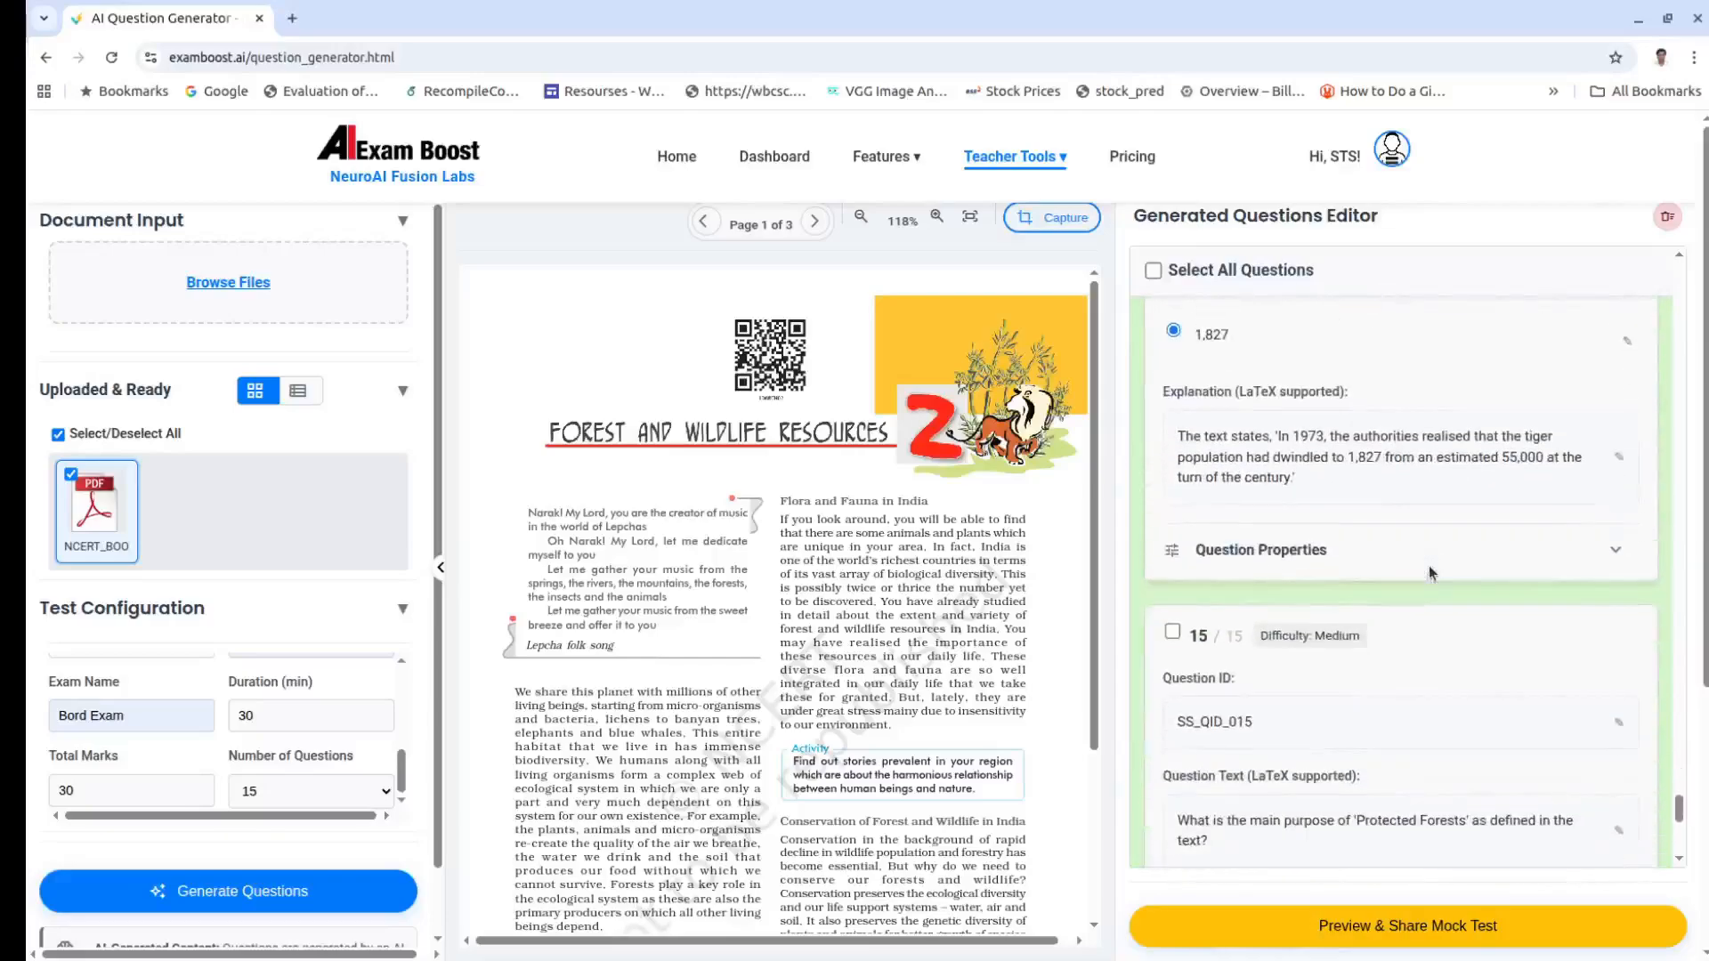
{"action": "scroll", "coordinate": [1431, 572], "scroll_direction": "down", "scroll_amount": 6}
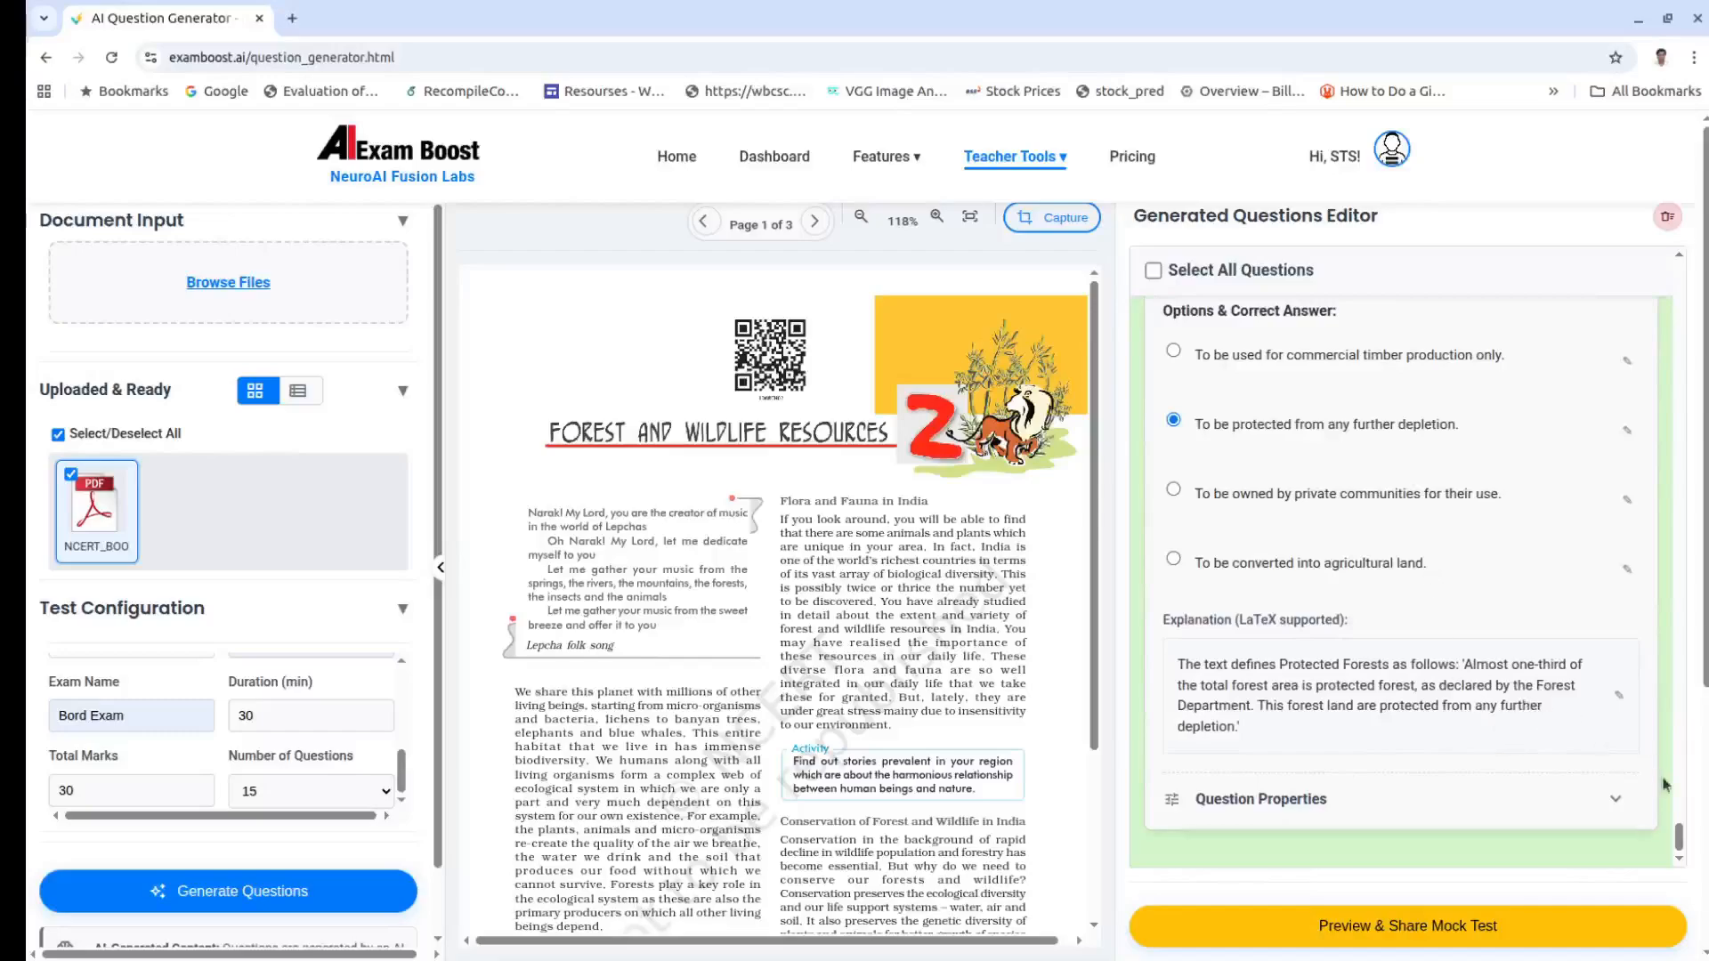
{"action": "left_click_drag", "start_coordinate": [1680, 837], "coordinate": [1679, 309]}
{"action": "scroll", "coordinate": [1581, 428], "scroll_direction": "down", "scroll_amount": 5}
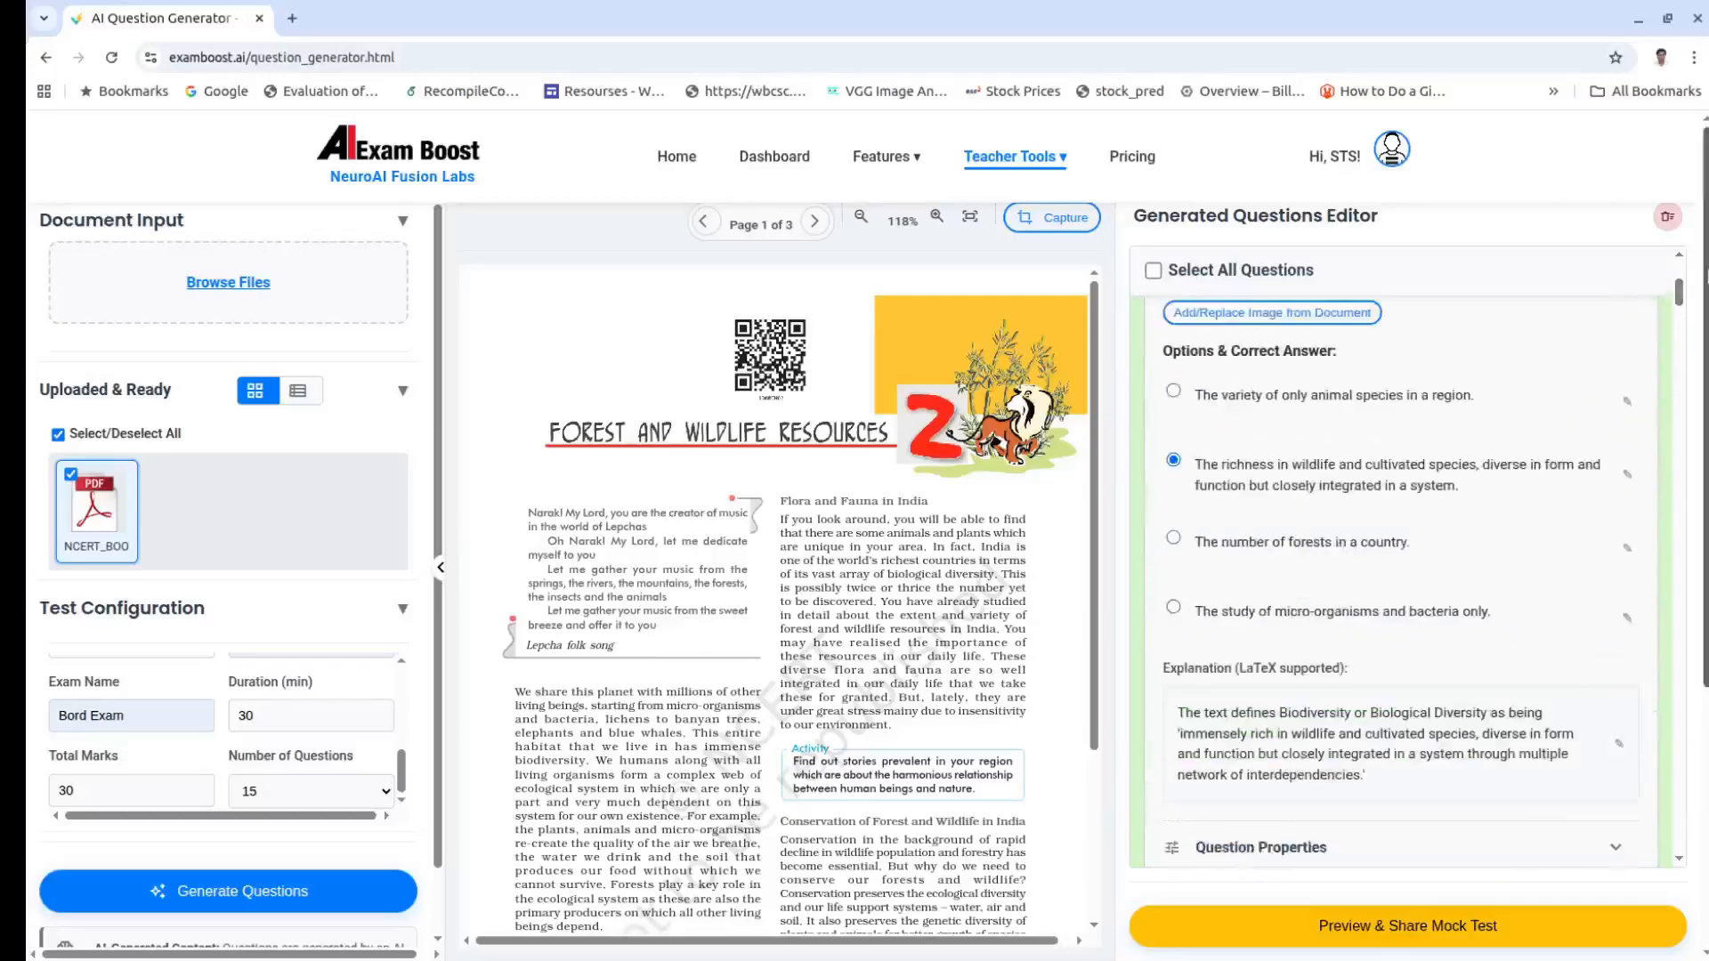
{"action": "scroll", "coordinate": [1376, 516], "scroll_direction": "up", "scroll_amount": 3}
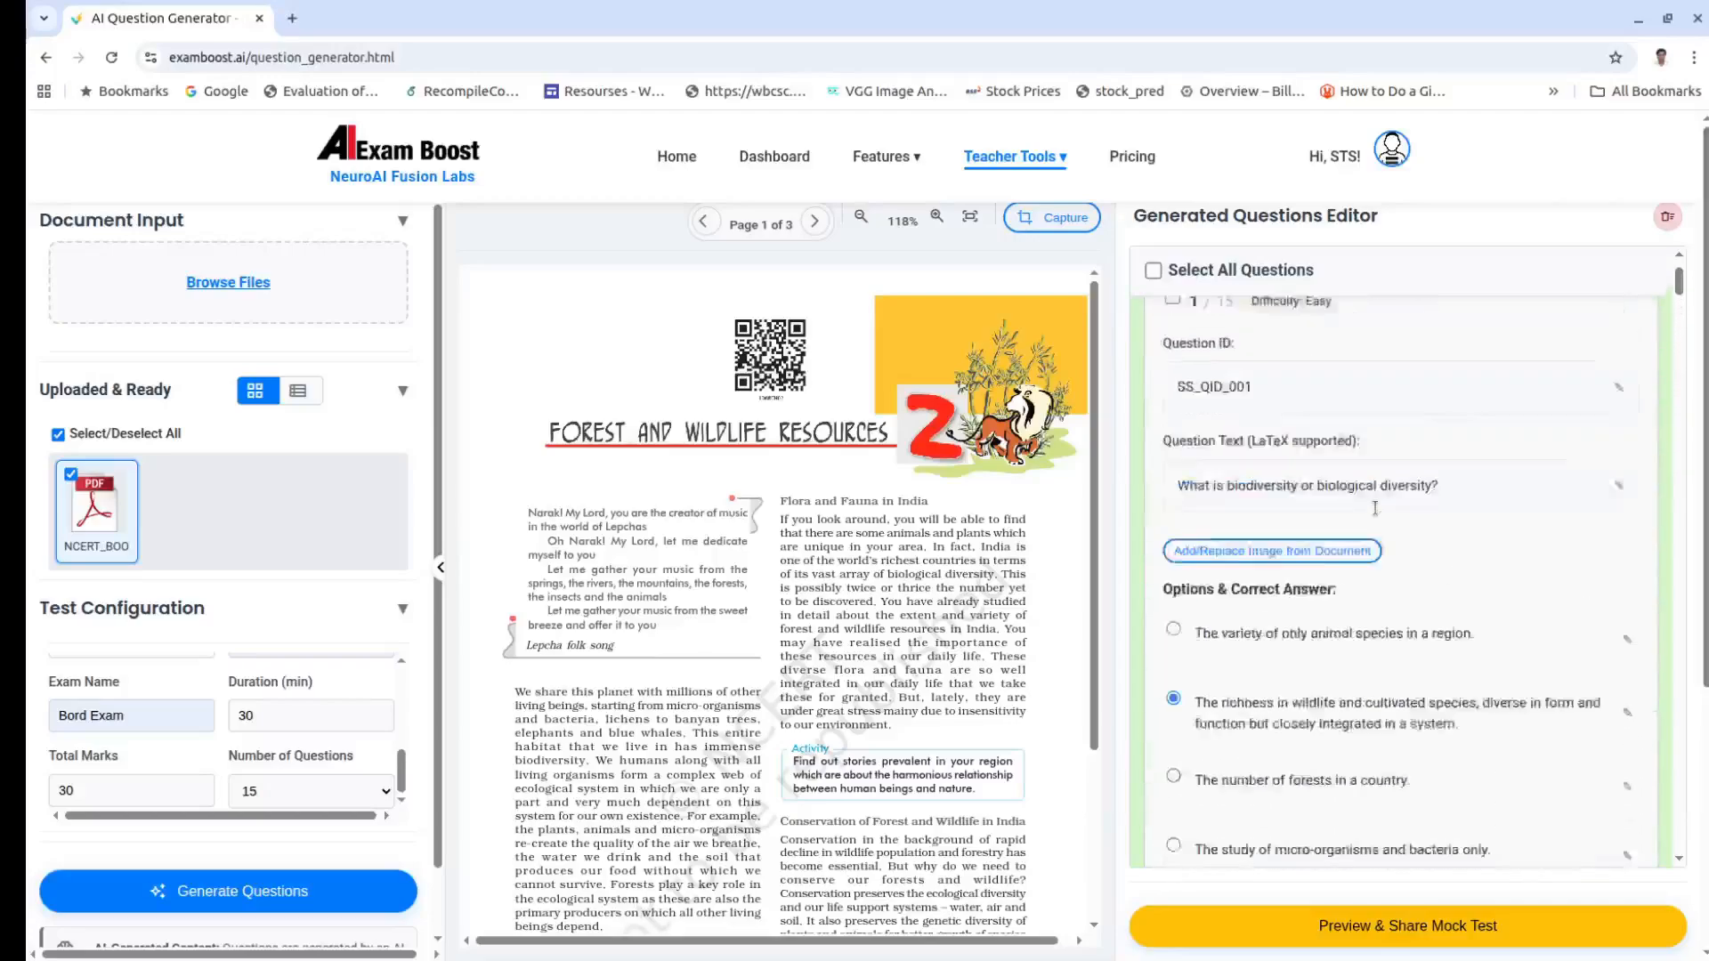
{"action": "scroll", "coordinate": [1377, 514], "scroll_direction": "down", "scroll_amount": 3}
{"action": "scroll", "coordinate": [1376, 515], "scroll_direction": "down", "scroll_amount": 2}
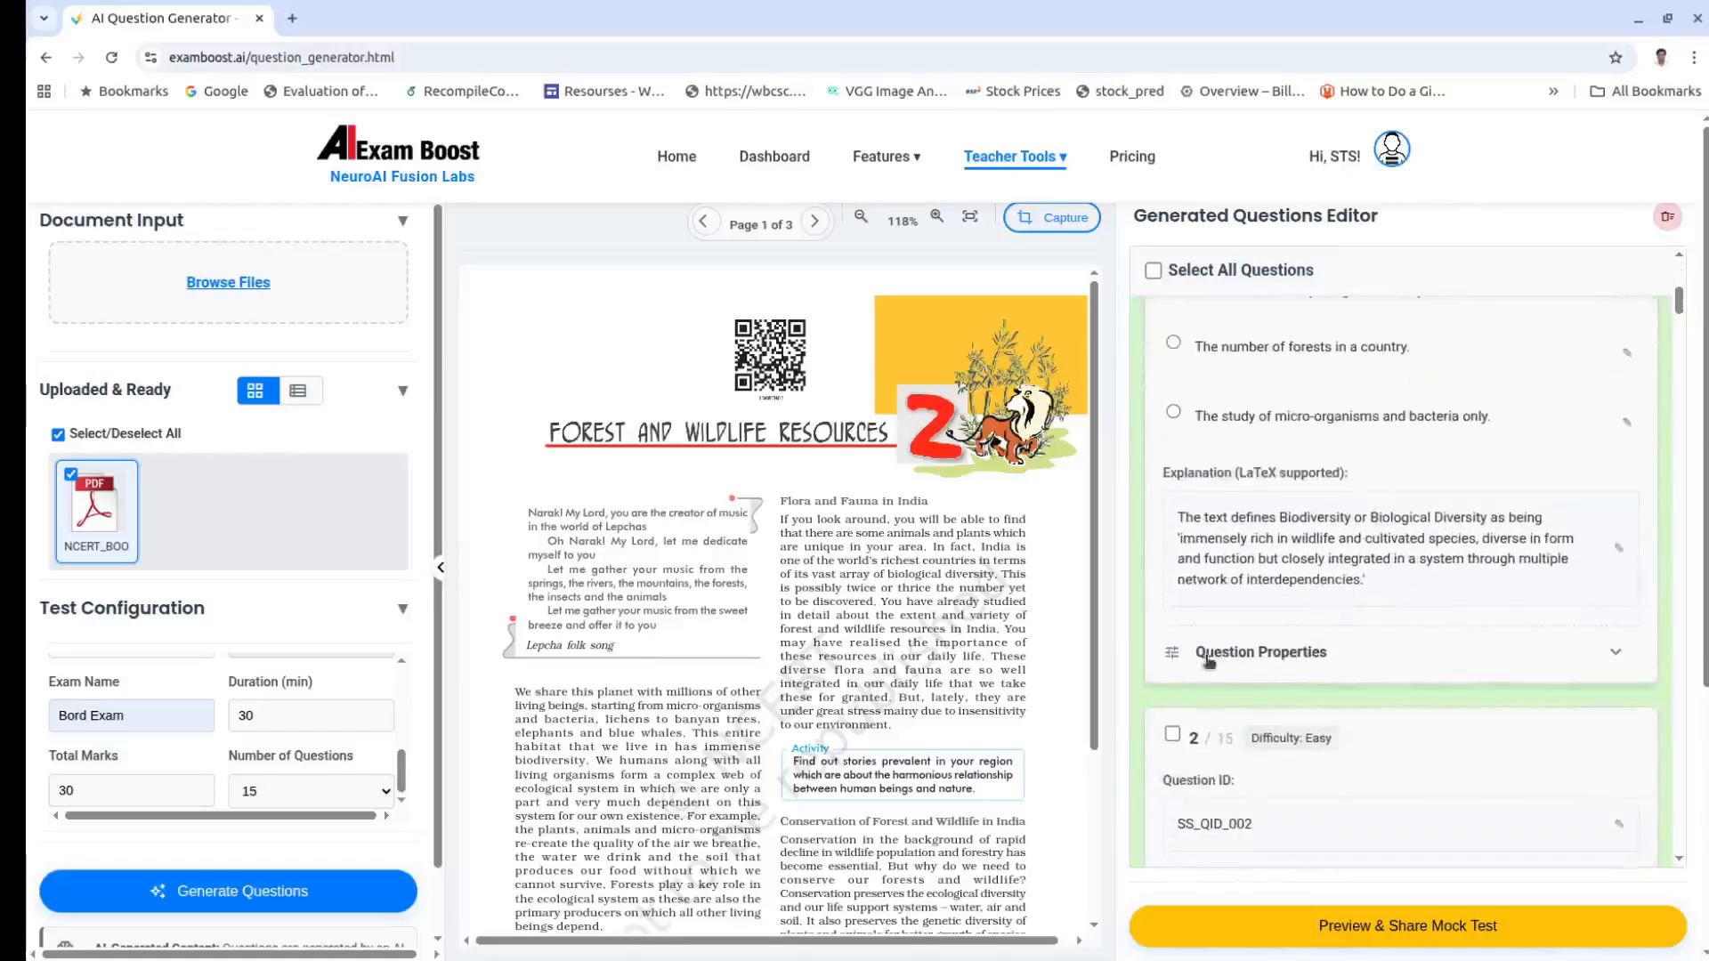
Step: Review question 1's properties, then tick Select All Questions to include all 15 questions
{"action": "left_click", "coordinate": [1615, 653]}
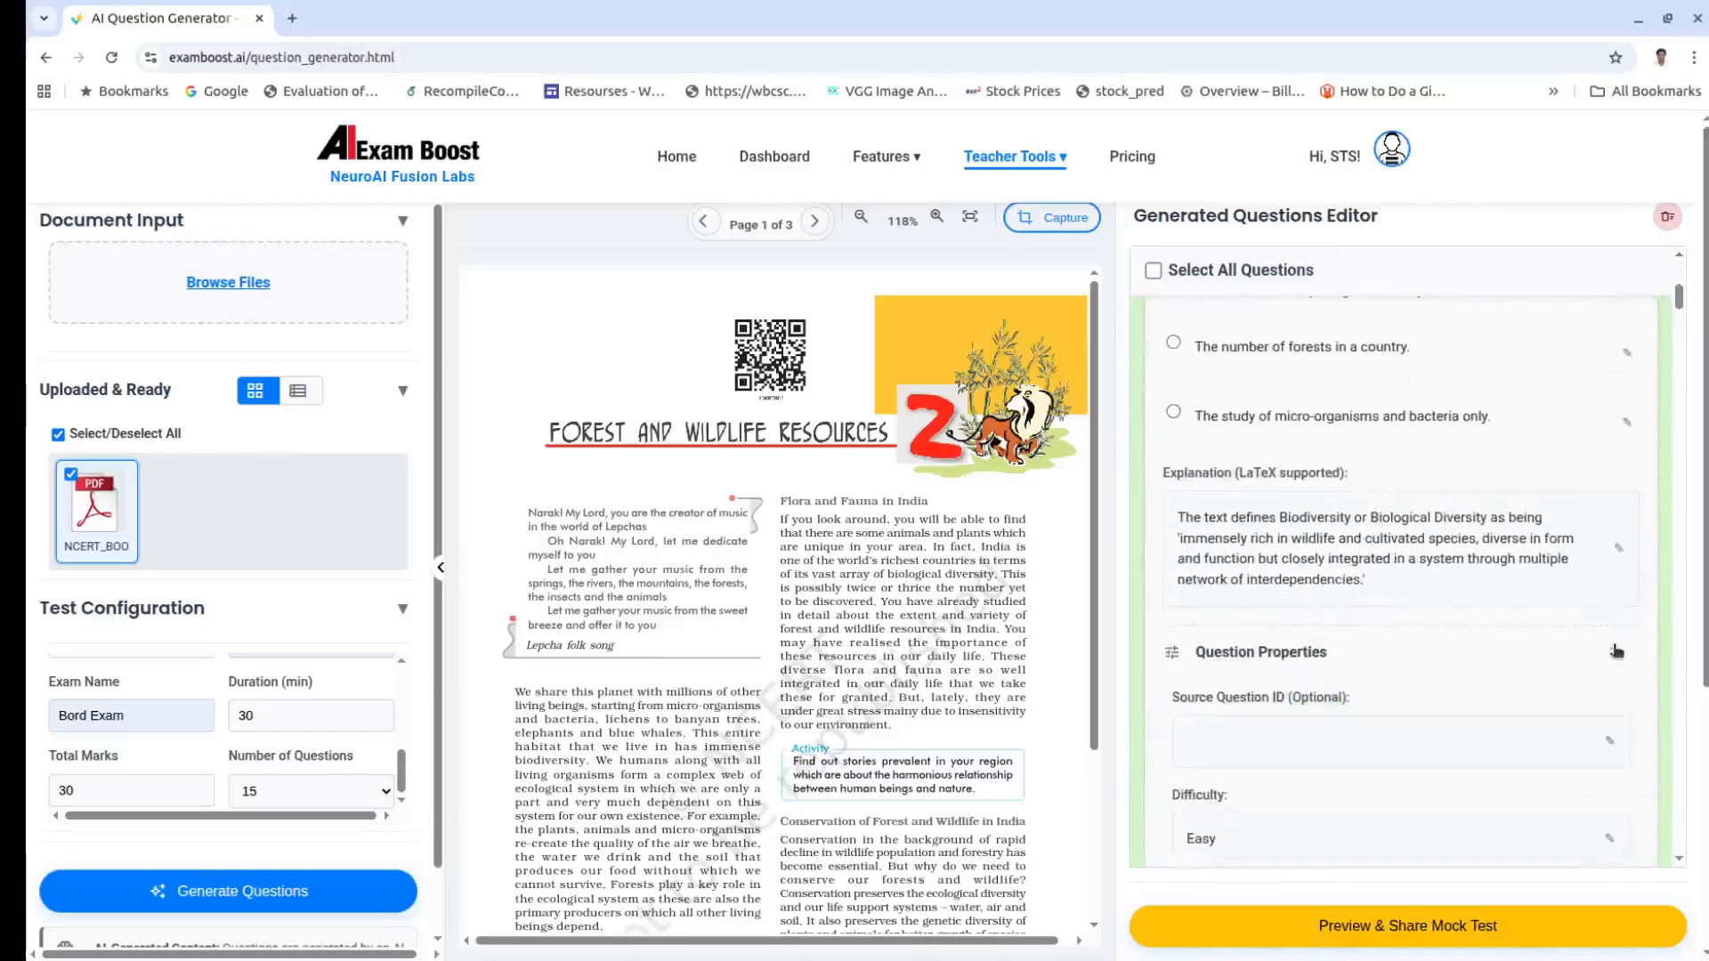
{"action": "scroll", "coordinate": [1466, 632], "scroll_direction": "down", "scroll_amount": 3}
{"action": "scroll", "coordinate": [1467, 633], "scroll_direction": "down", "scroll_amount": 3}
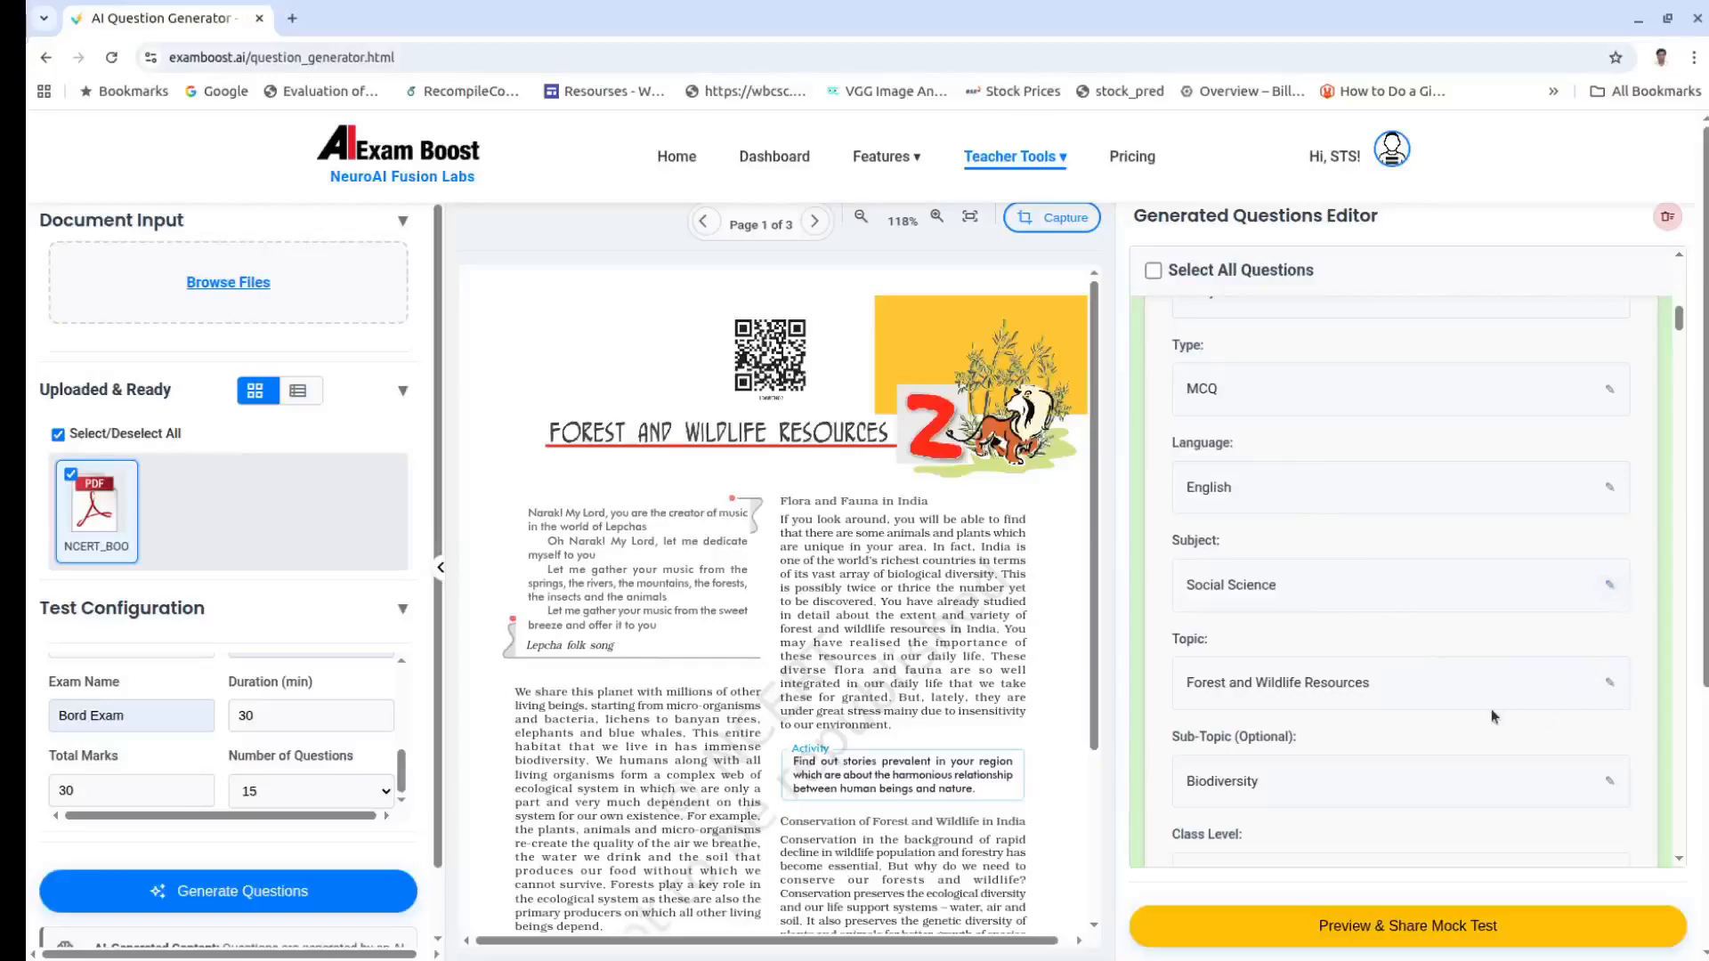
{"action": "scroll", "coordinate": [1491, 708], "scroll_direction": "down", "scroll_amount": 2}
{"action": "scroll", "coordinate": [1491, 709], "scroll_direction": "up", "scroll_amount": 5}
{"action": "scroll", "coordinate": [1492, 708], "scroll_direction": "up", "scroll_amount": 3}
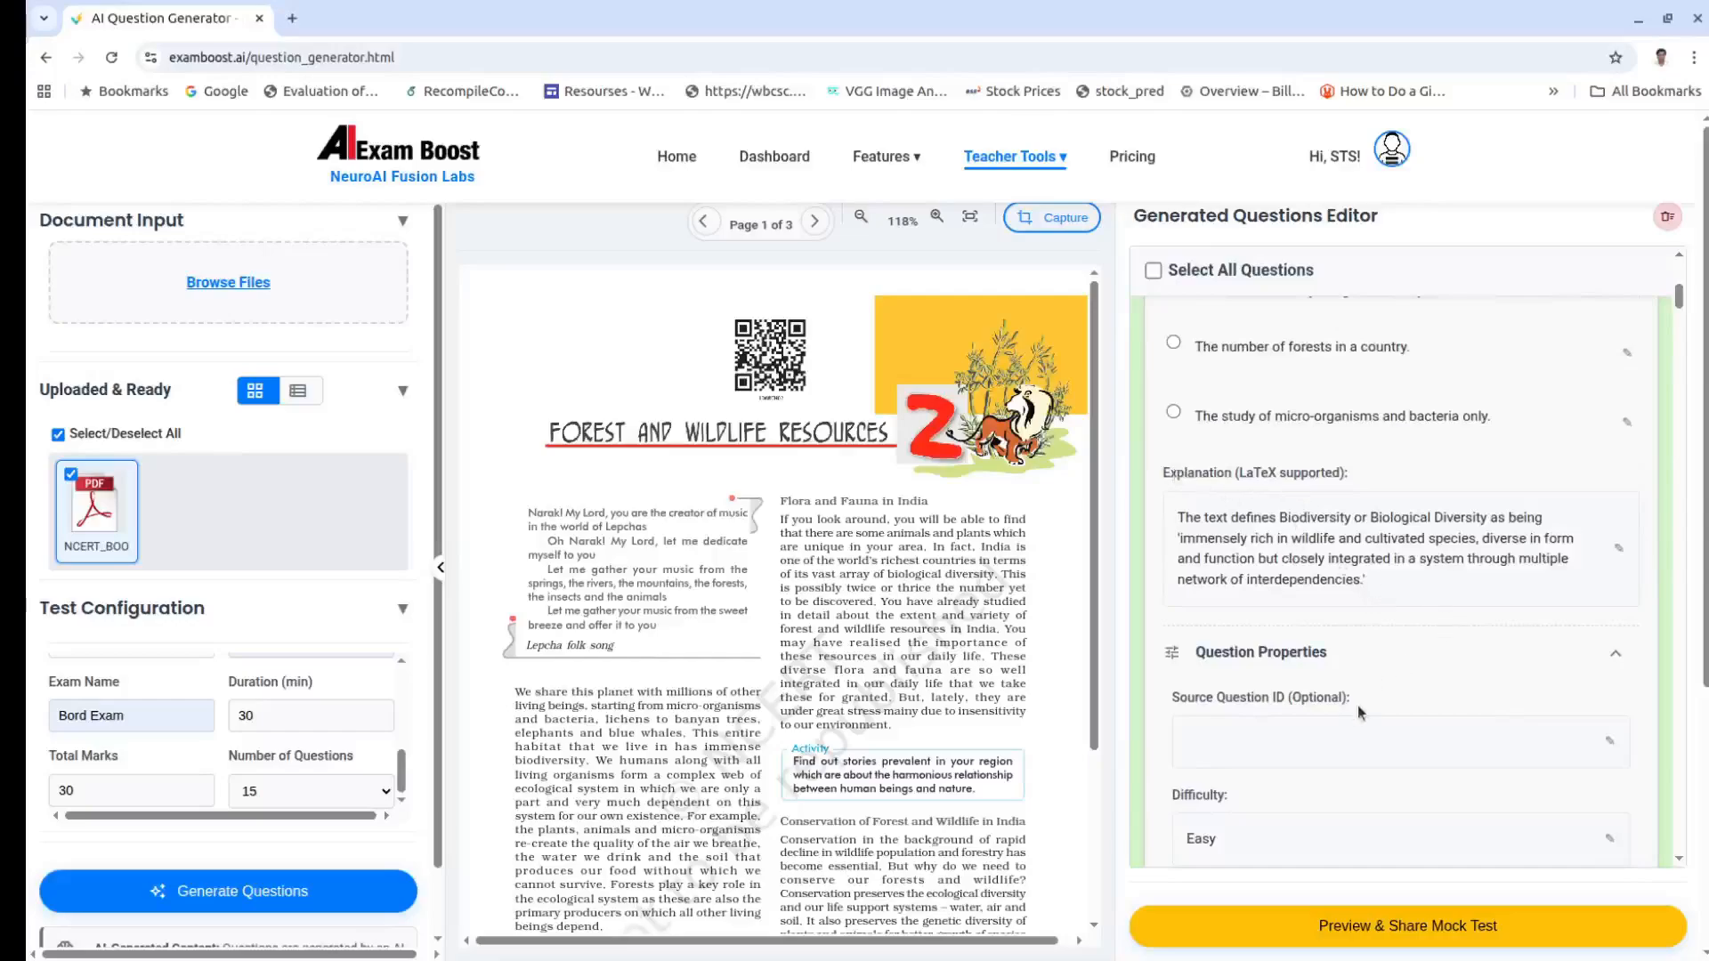
{"action": "scroll", "coordinate": [1363, 729], "scroll_direction": "down", "scroll_amount": 1}
{"action": "scroll", "coordinate": [1360, 722], "scroll_direction": "down", "scroll_amount": 3}
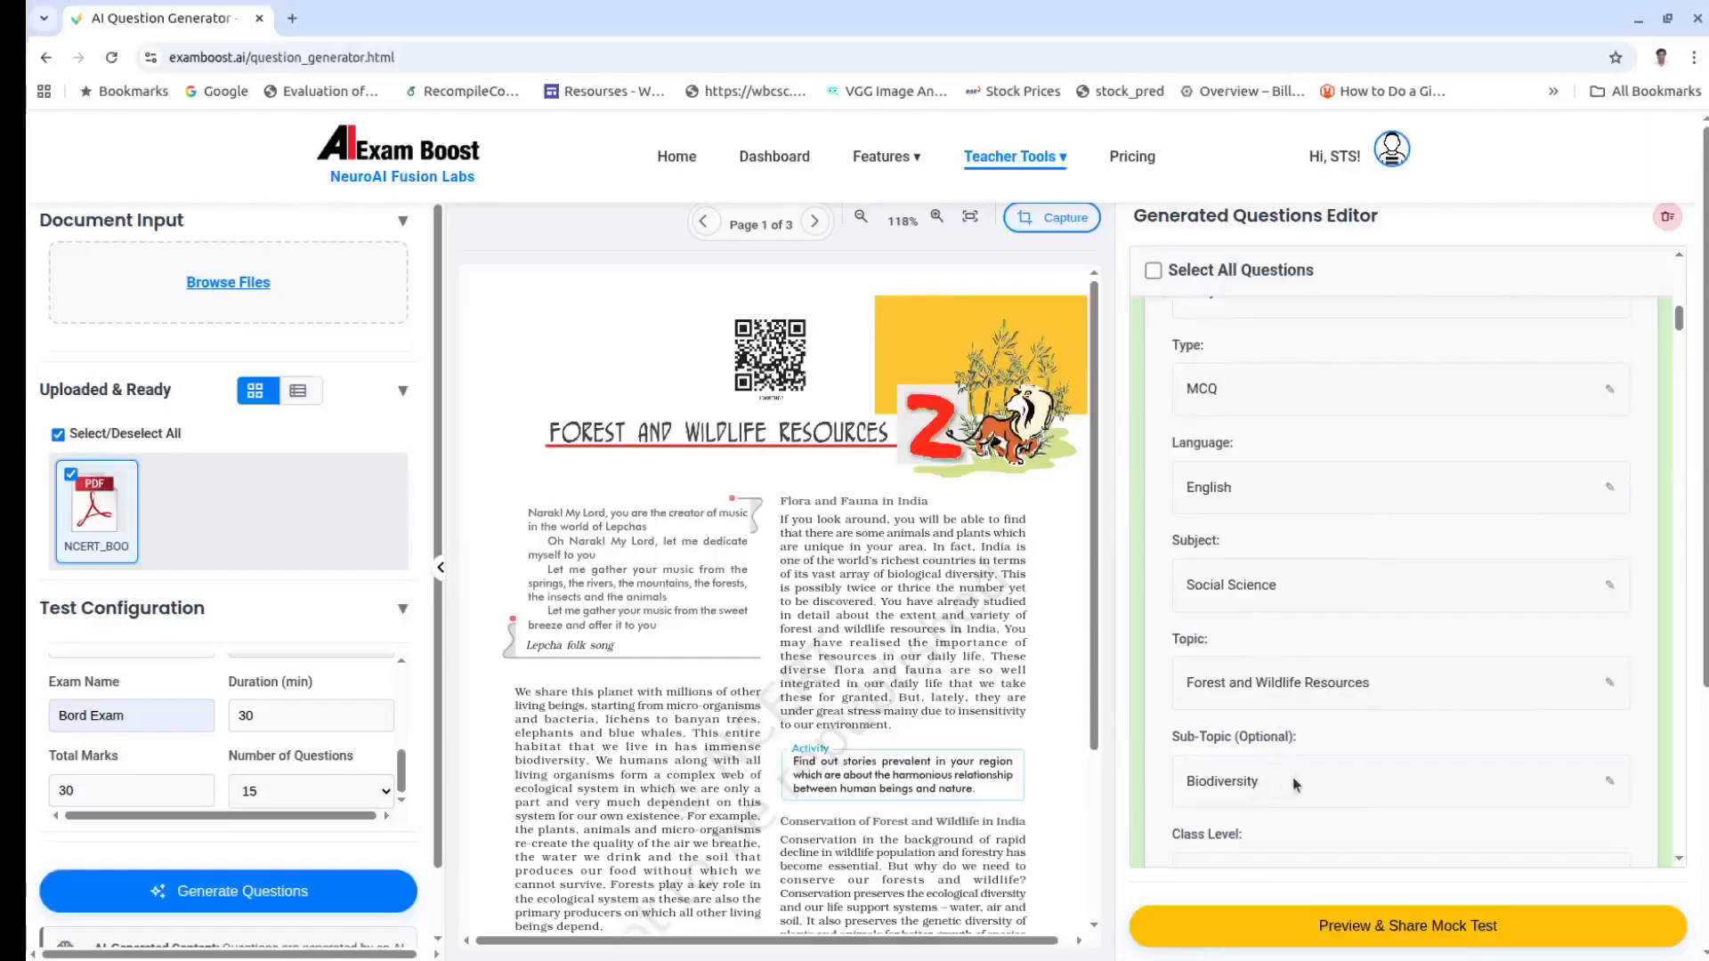
{"action": "scroll", "coordinate": [1295, 784], "scroll_direction": "down", "scroll_amount": 2}
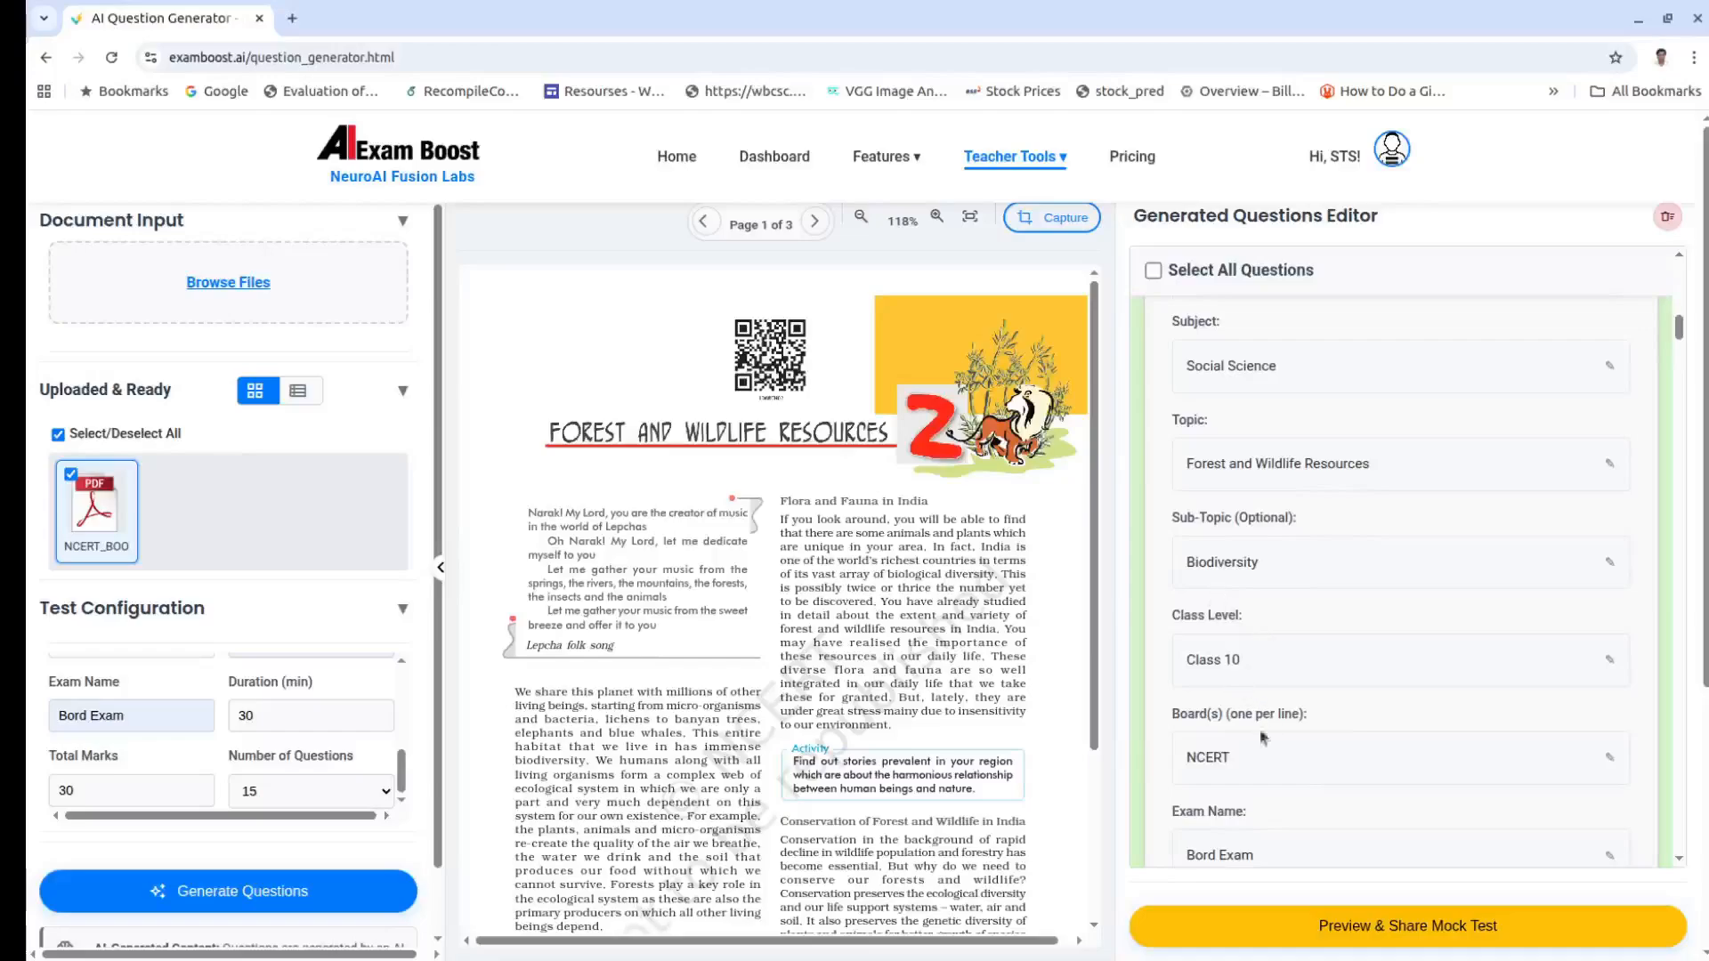
{"action": "scroll", "coordinate": [1256, 771], "scroll_direction": "down", "scroll_amount": 1}
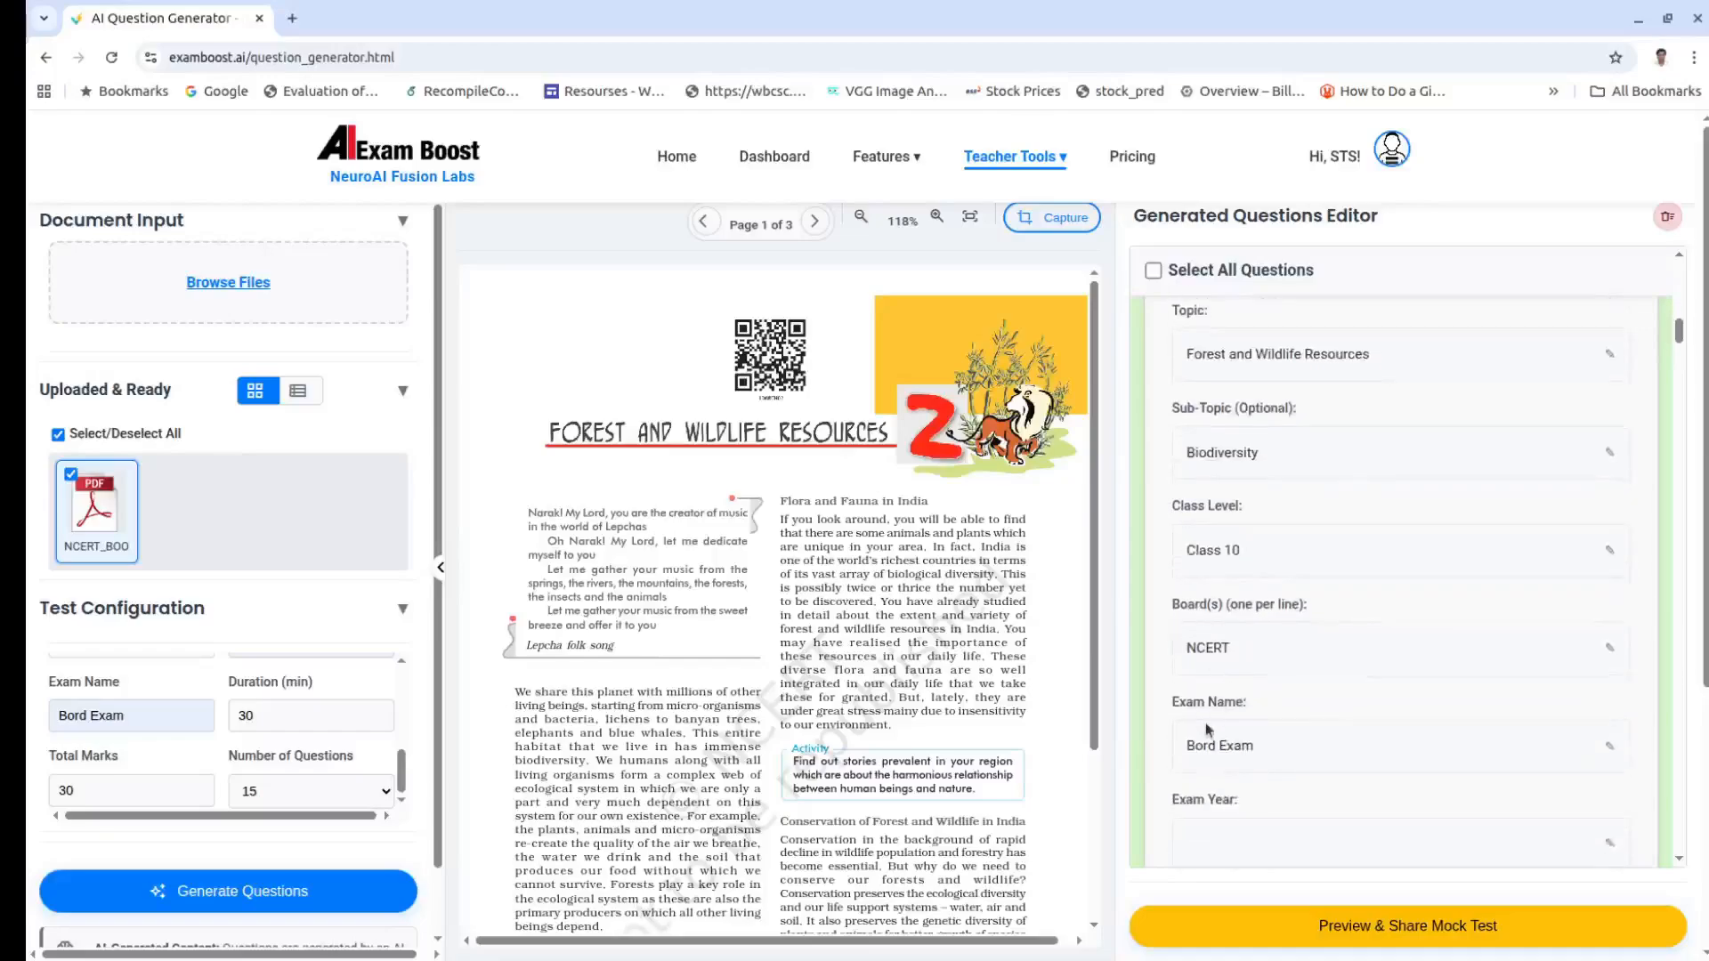
{"action": "scroll", "coordinate": [1244, 812], "scroll_direction": "down", "scroll_amount": 4}
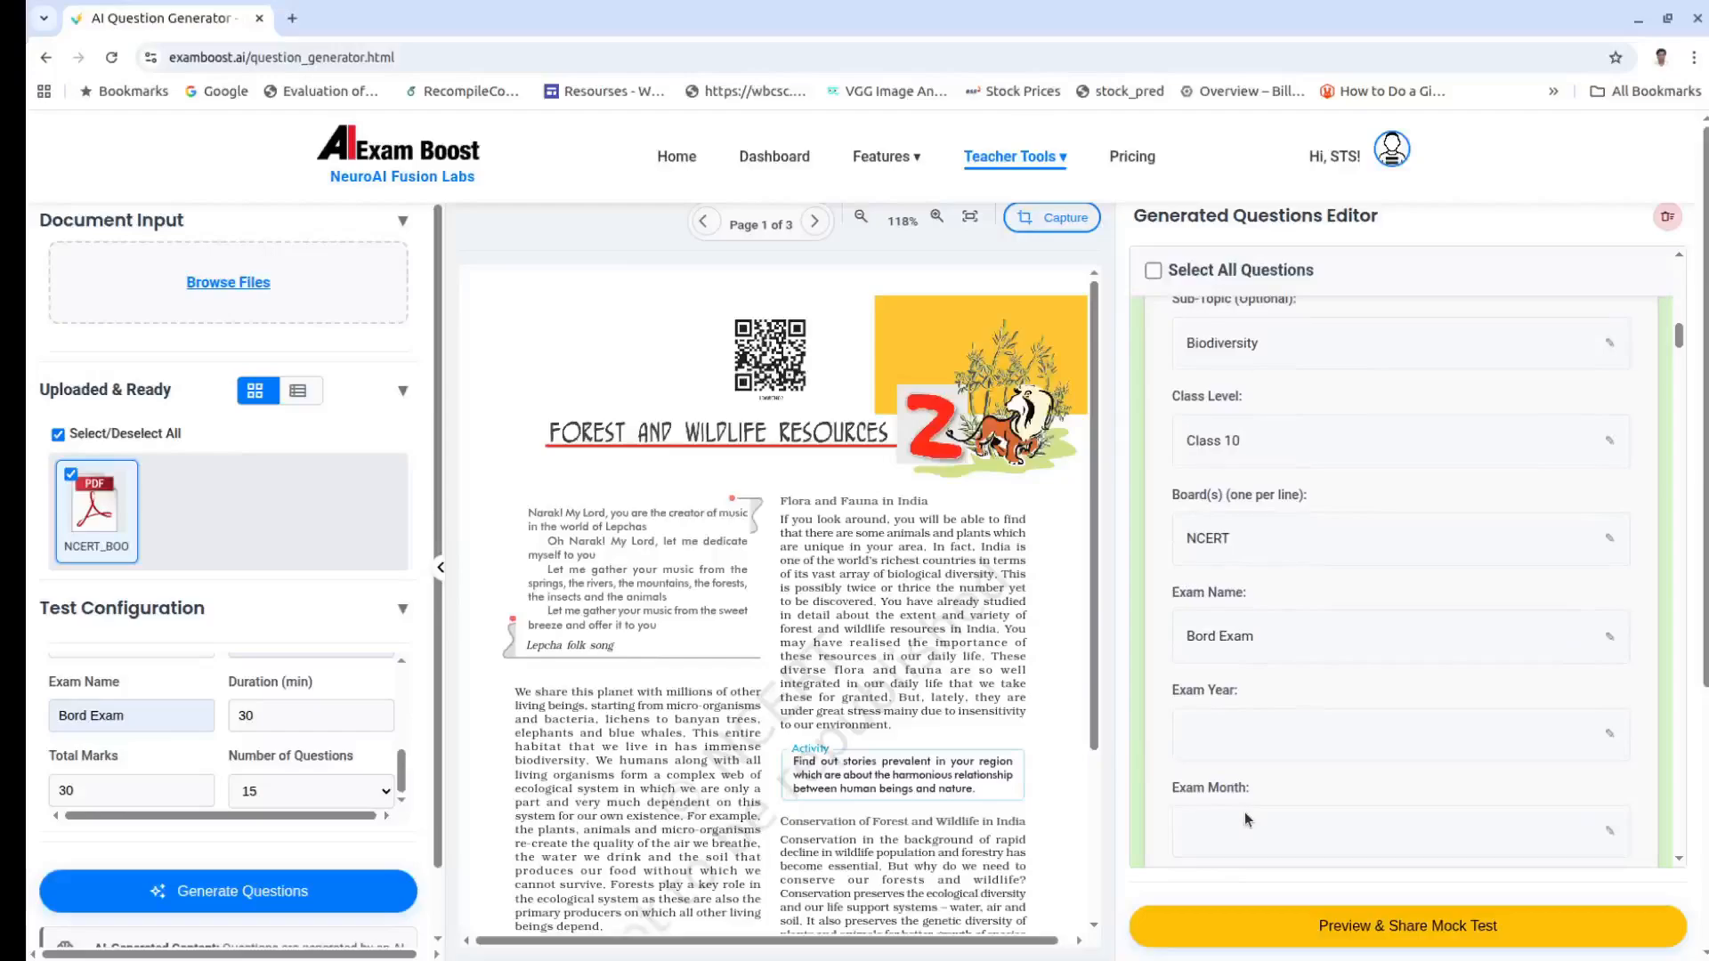
{"action": "scroll", "coordinate": [1244, 814], "scroll_direction": "down", "scroll_amount": 1}
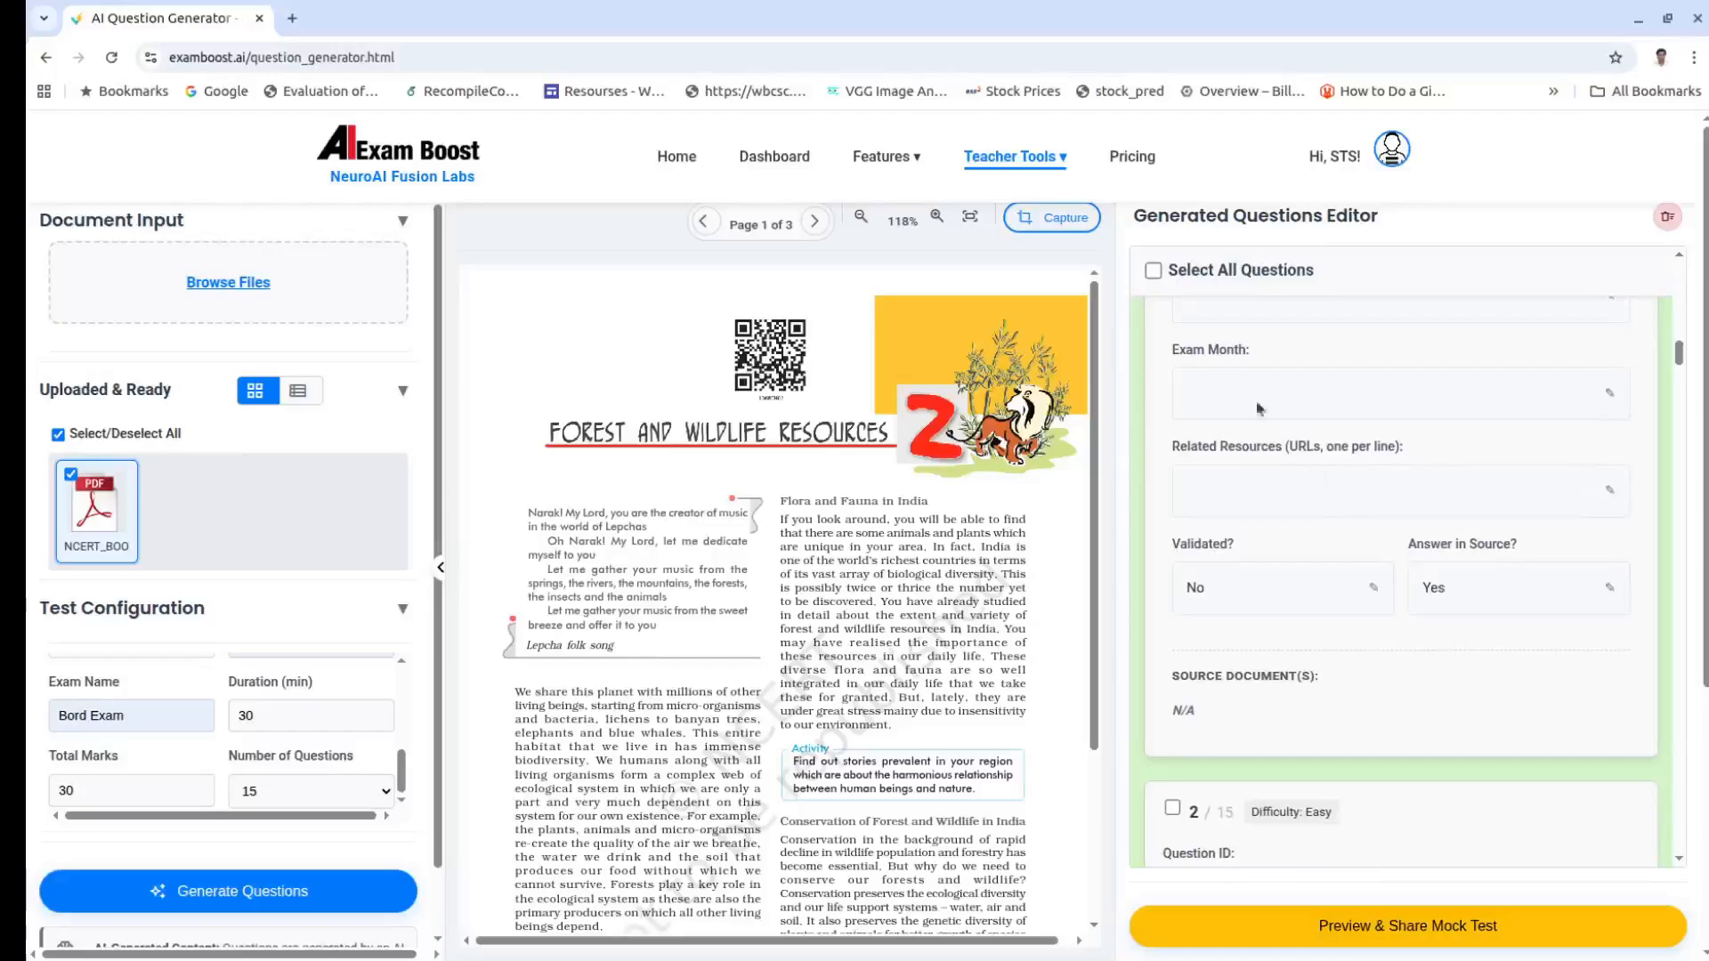
{"action": "left_click", "coordinate": [1154, 271]}
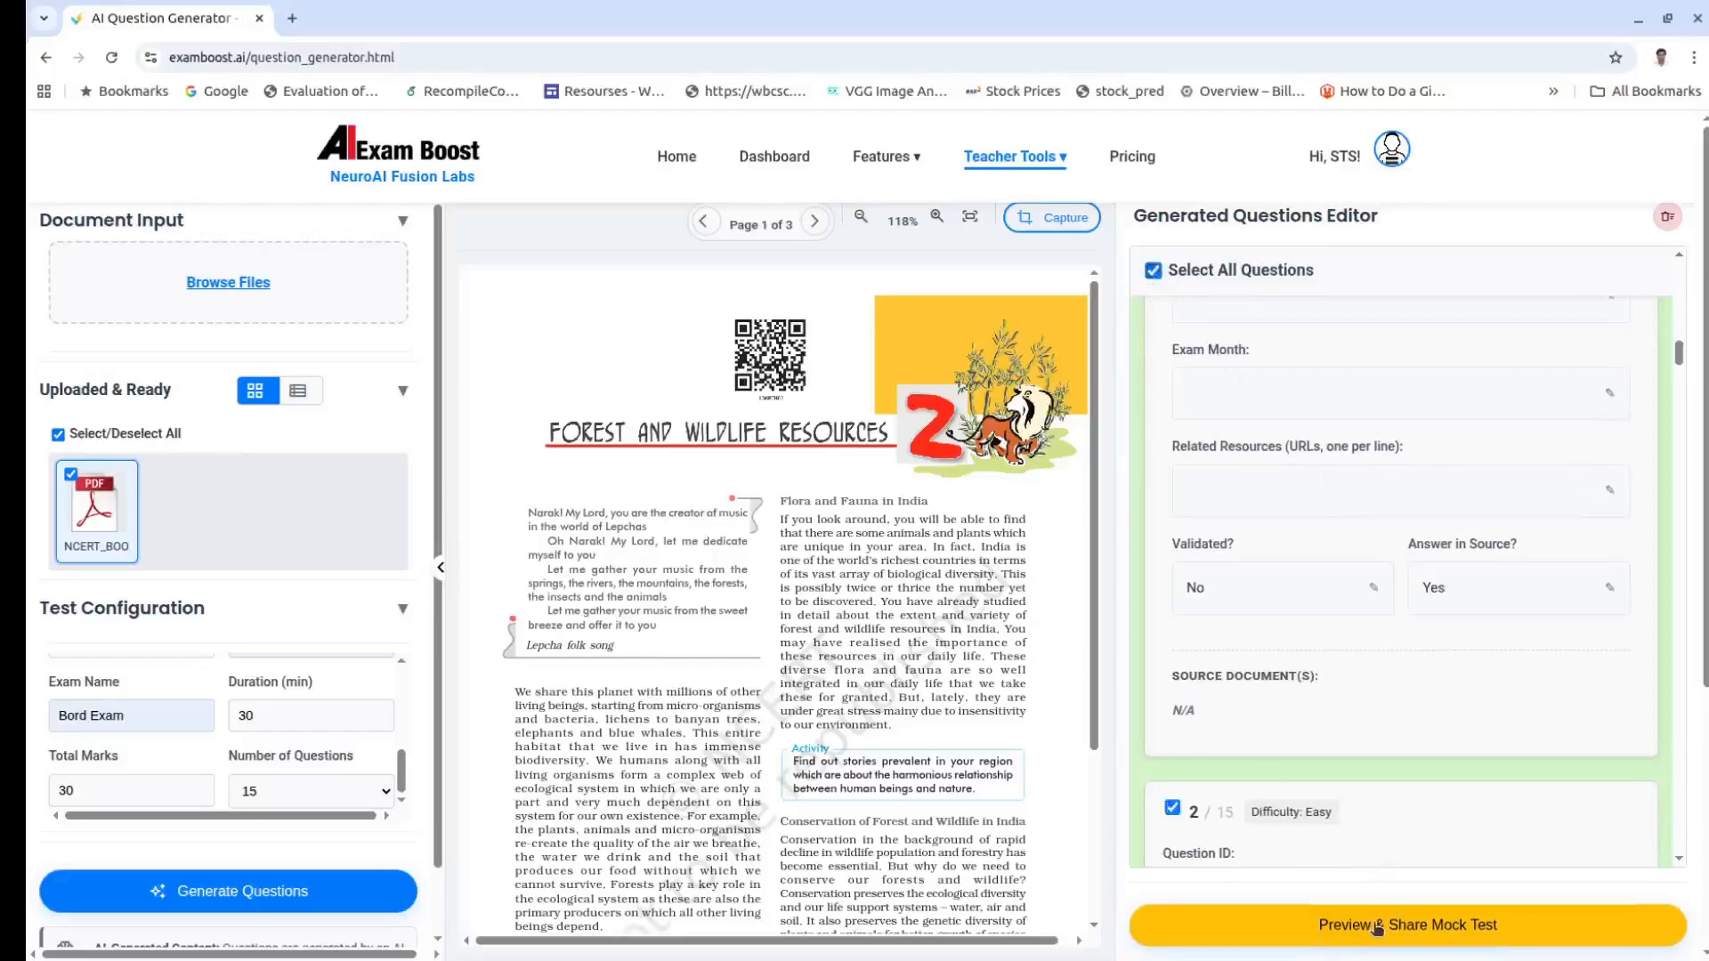
Step: On the share preview, replace 'Subject' with 'Social Science' and the title's date with 'Set 1'
{"action": "left_click", "coordinate": [1370, 930]}
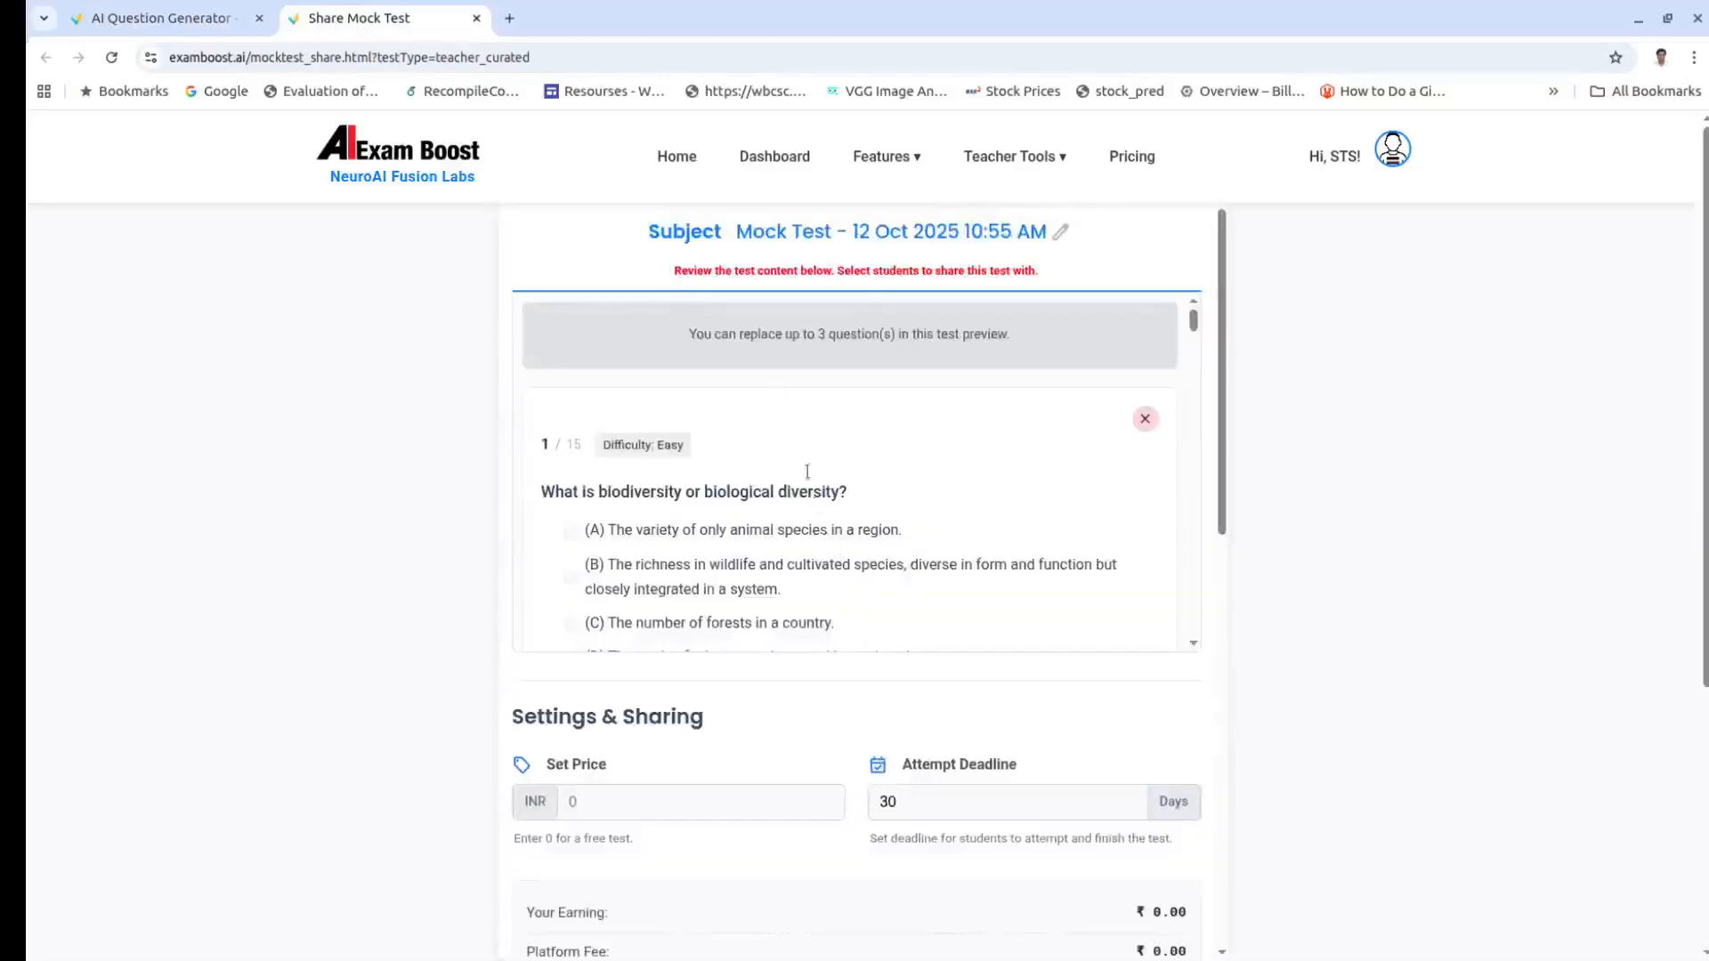
{"action": "left_click", "coordinate": [699, 234]}
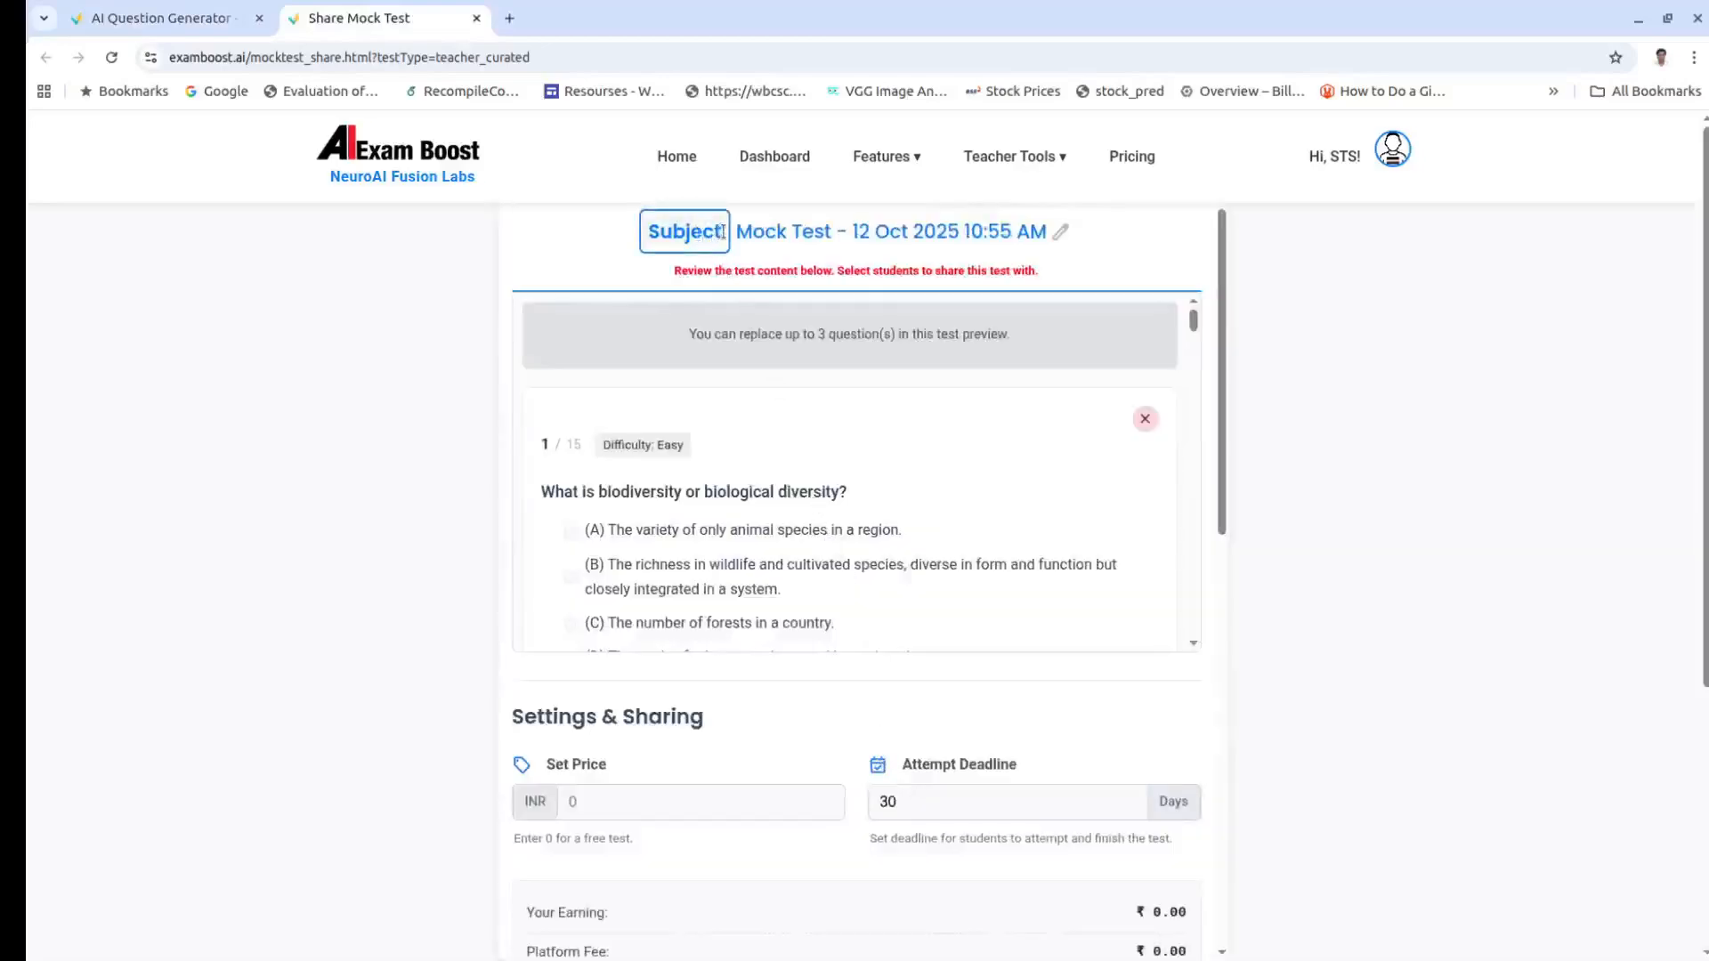
{"action": "left_click_drag", "start_coordinate": [722, 233], "coordinate": [596, 203]}
{"action": "type", "text": "S"}
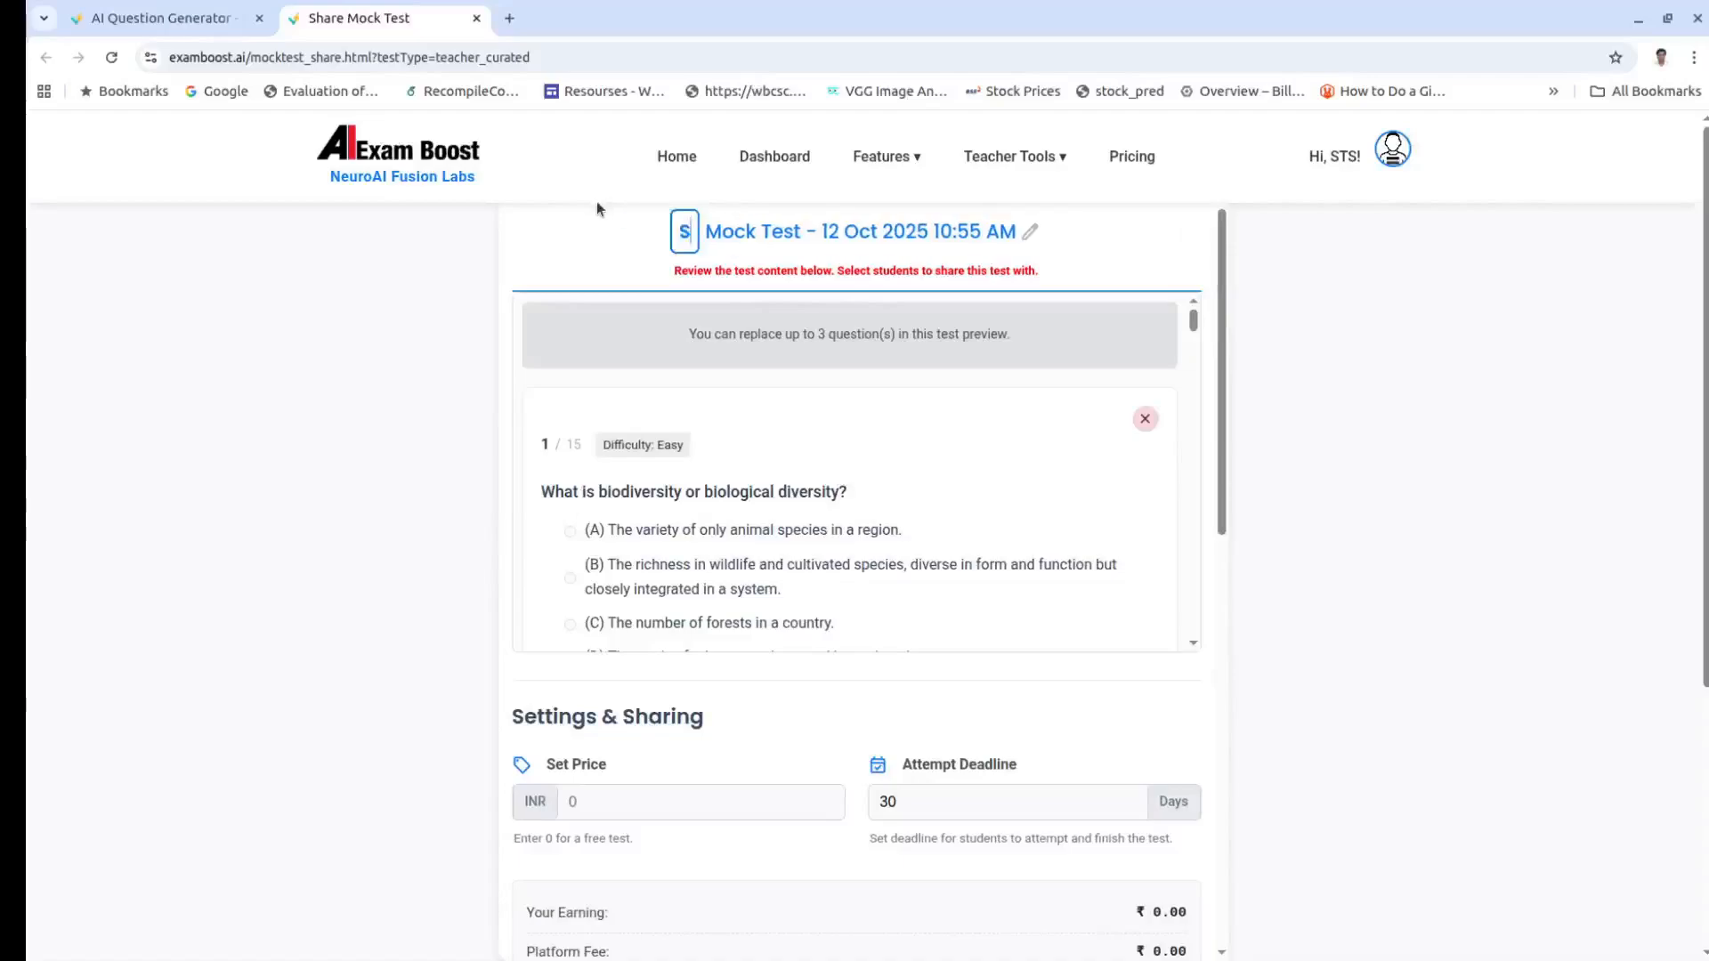
{"action": "type", "text": "ocial "}
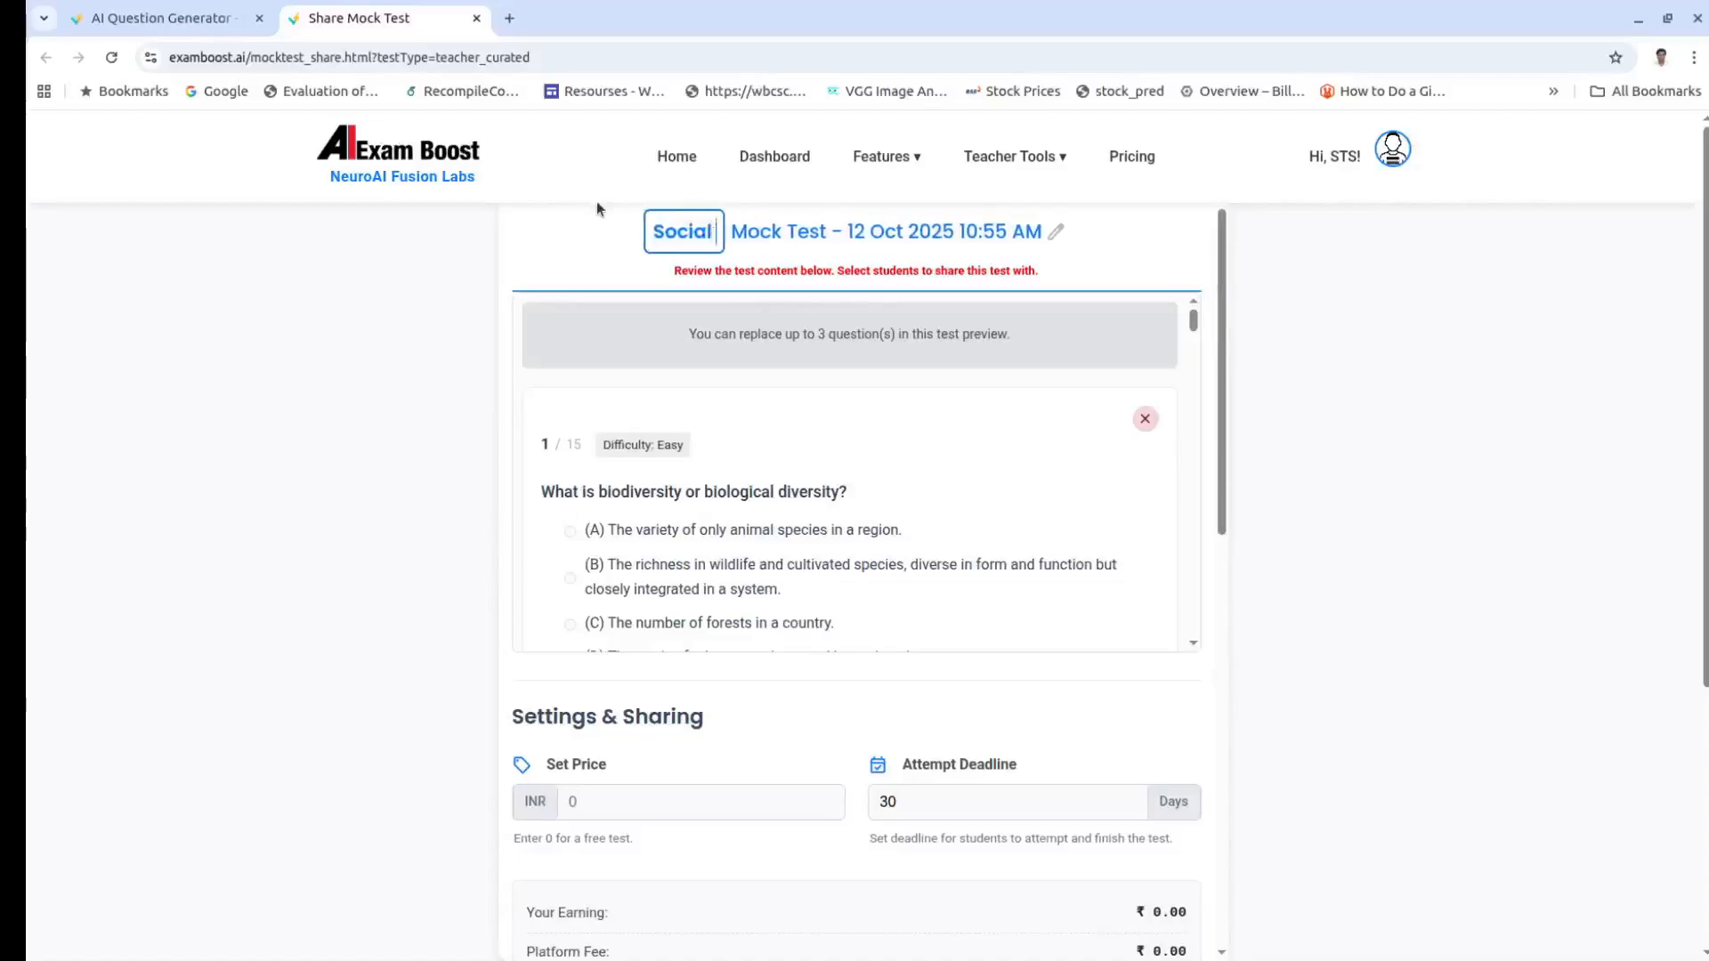
{"action": "type", "text": "Science"}
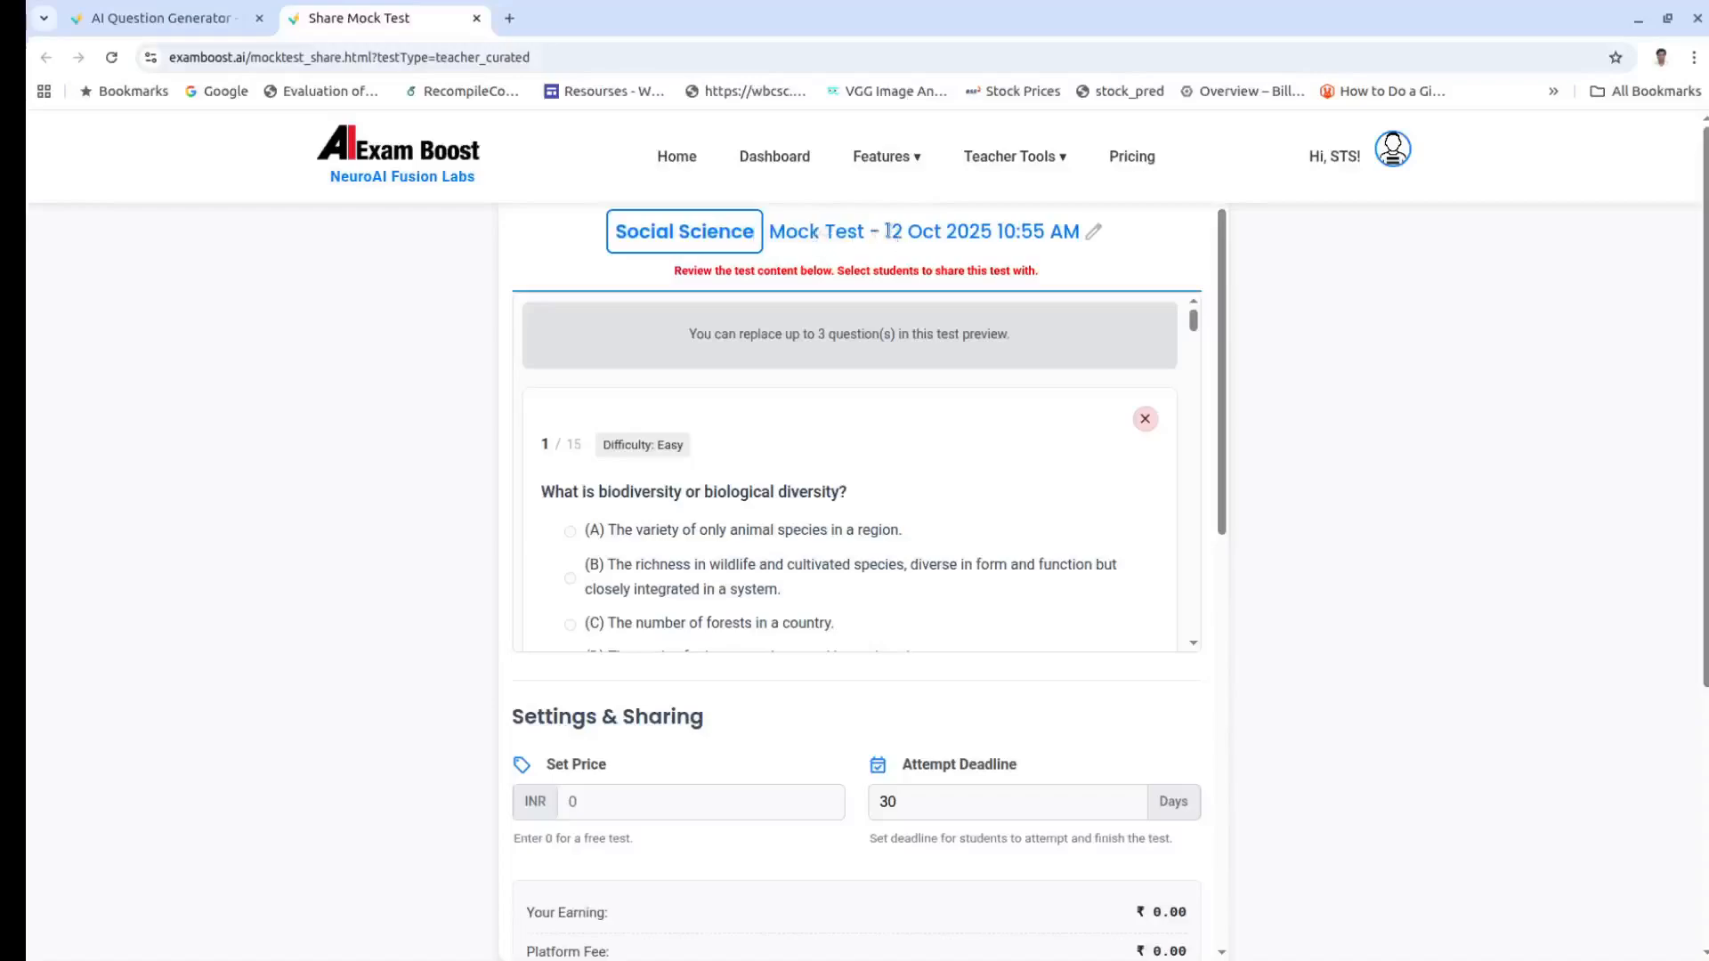
{"action": "left_click_drag", "start_coordinate": [888, 230], "coordinate": [1053, 258]}
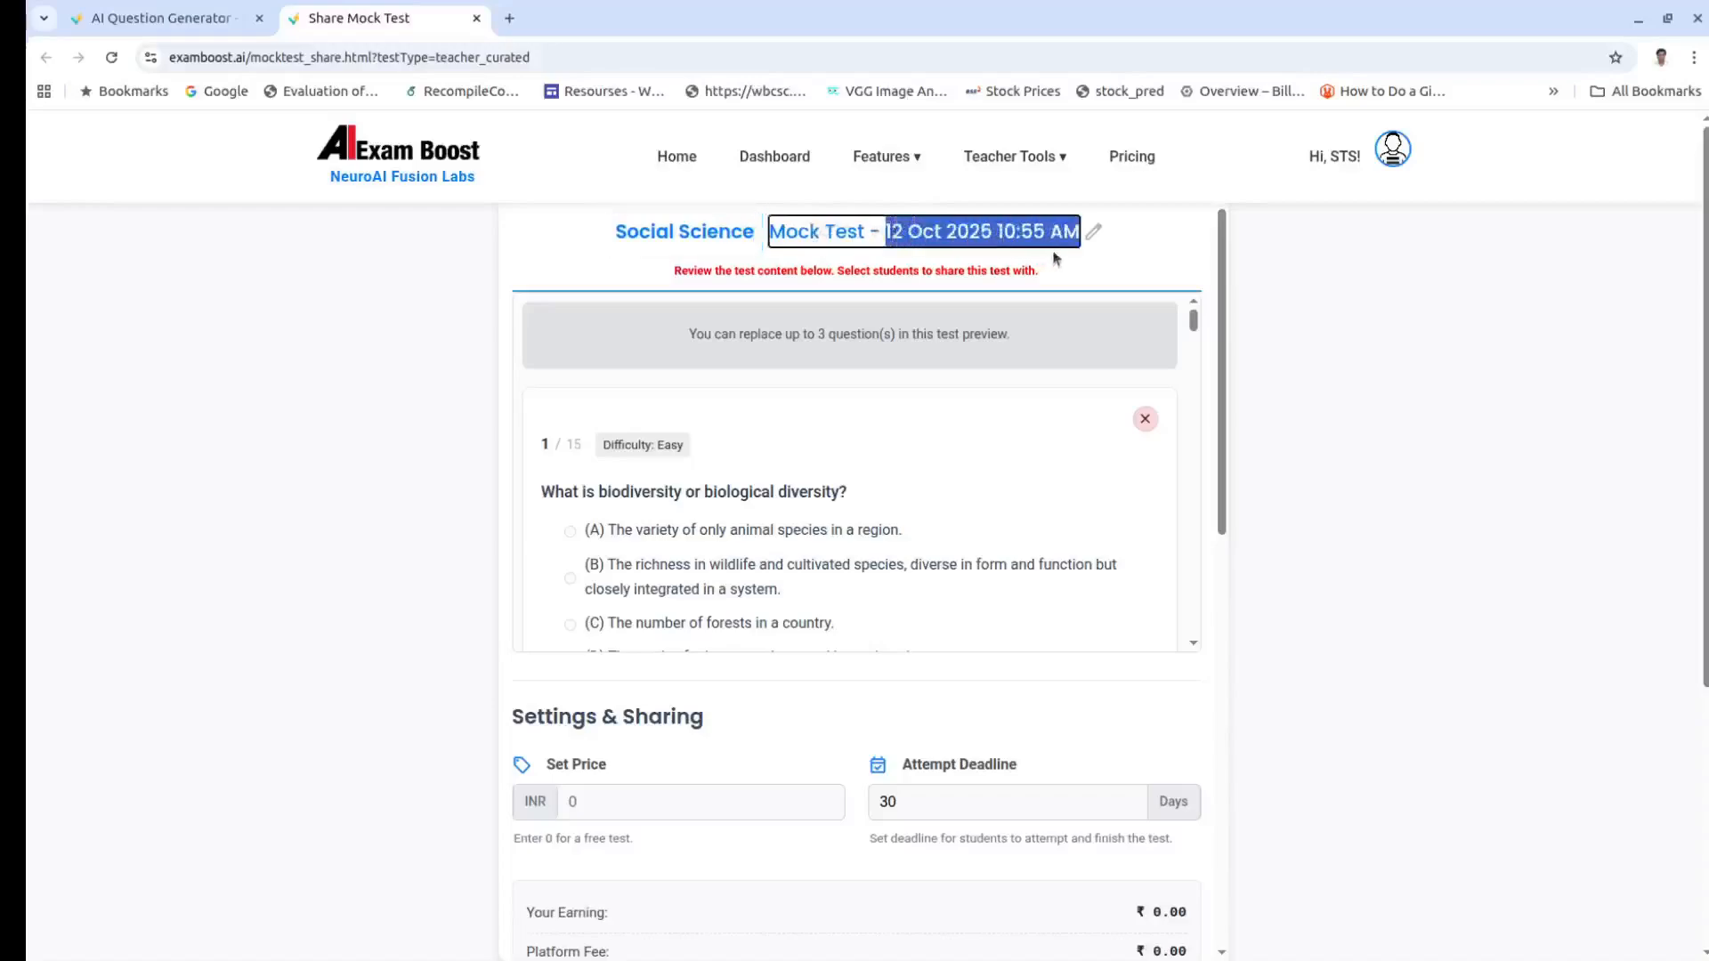
{"action": "key", "text": "BackSpace"}
{"action": "type", "text": "Set 1"}
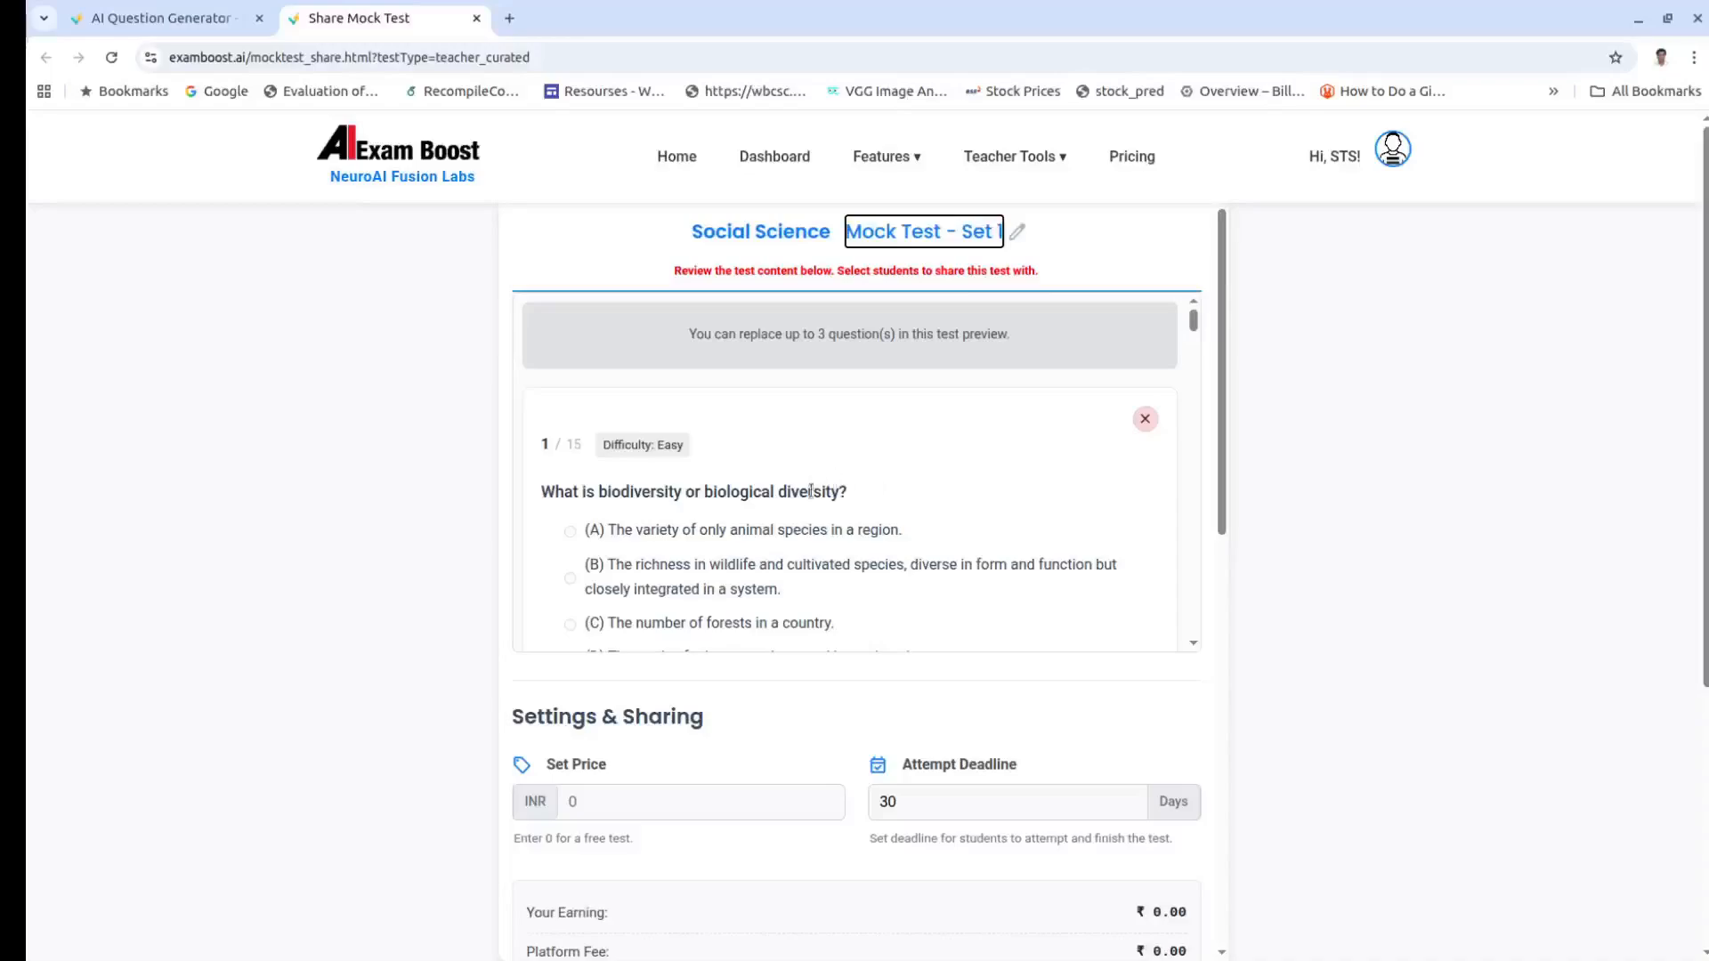
{"action": "scroll", "coordinate": [810, 491], "scroll_direction": "down", "scroll_amount": 6}
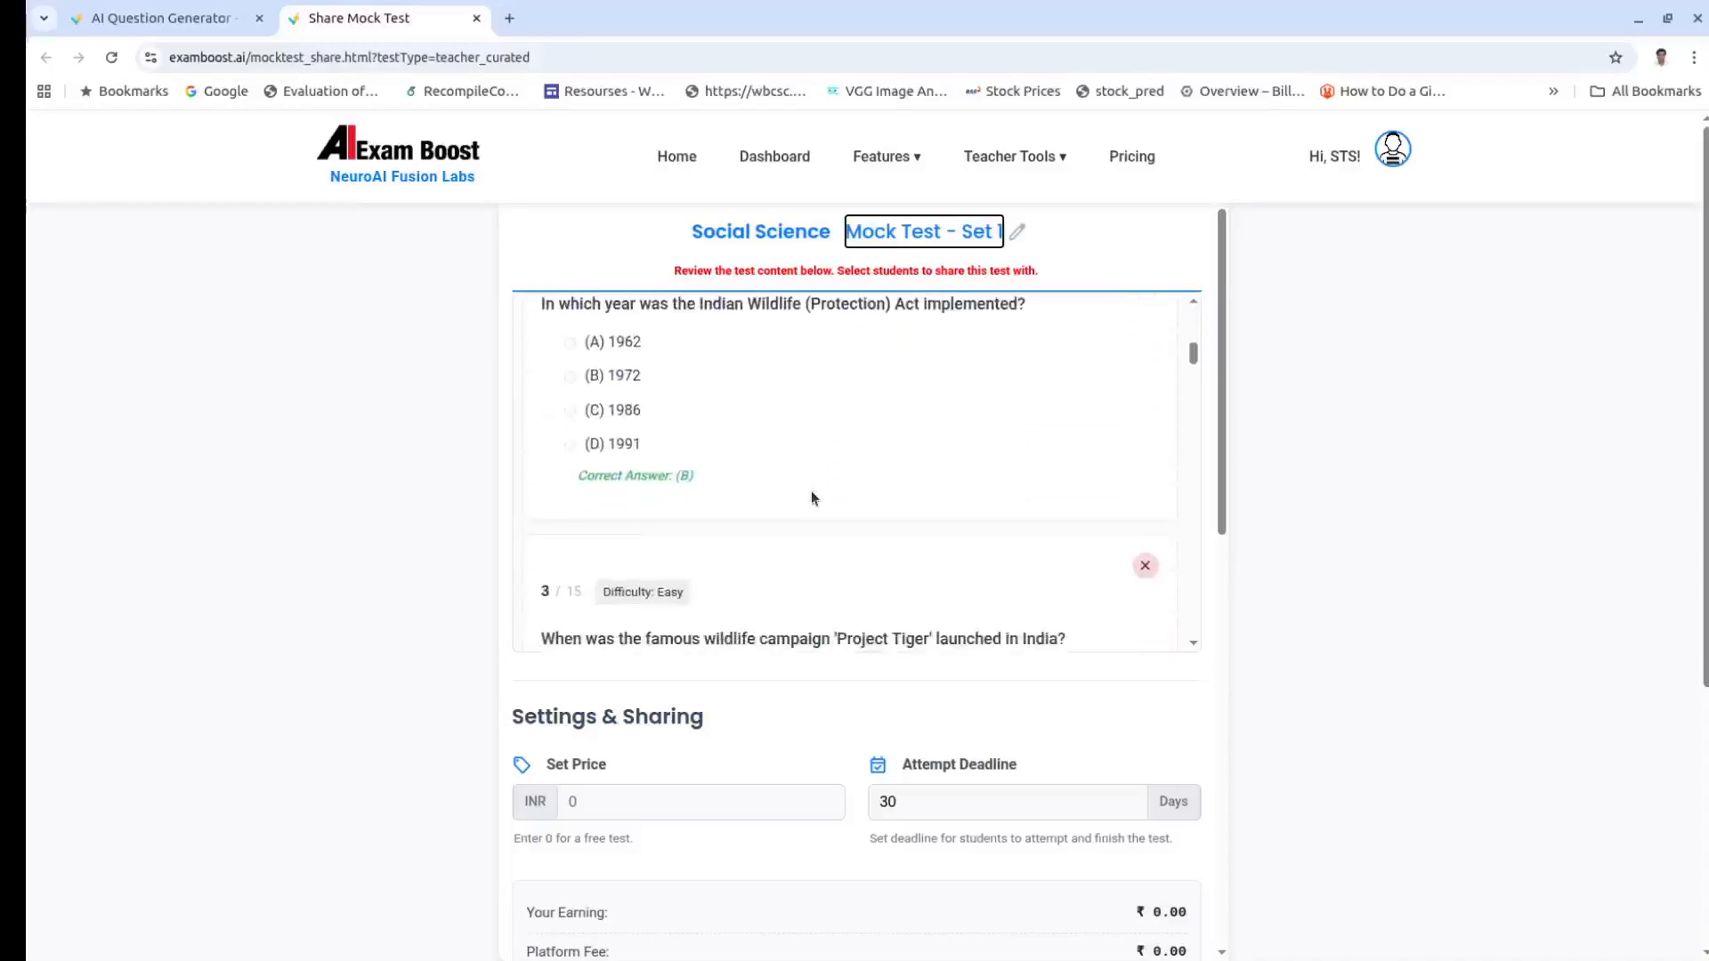
{"action": "scroll", "coordinate": [811, 493], "scroll_direction": "down", "scroll_amount": 10}
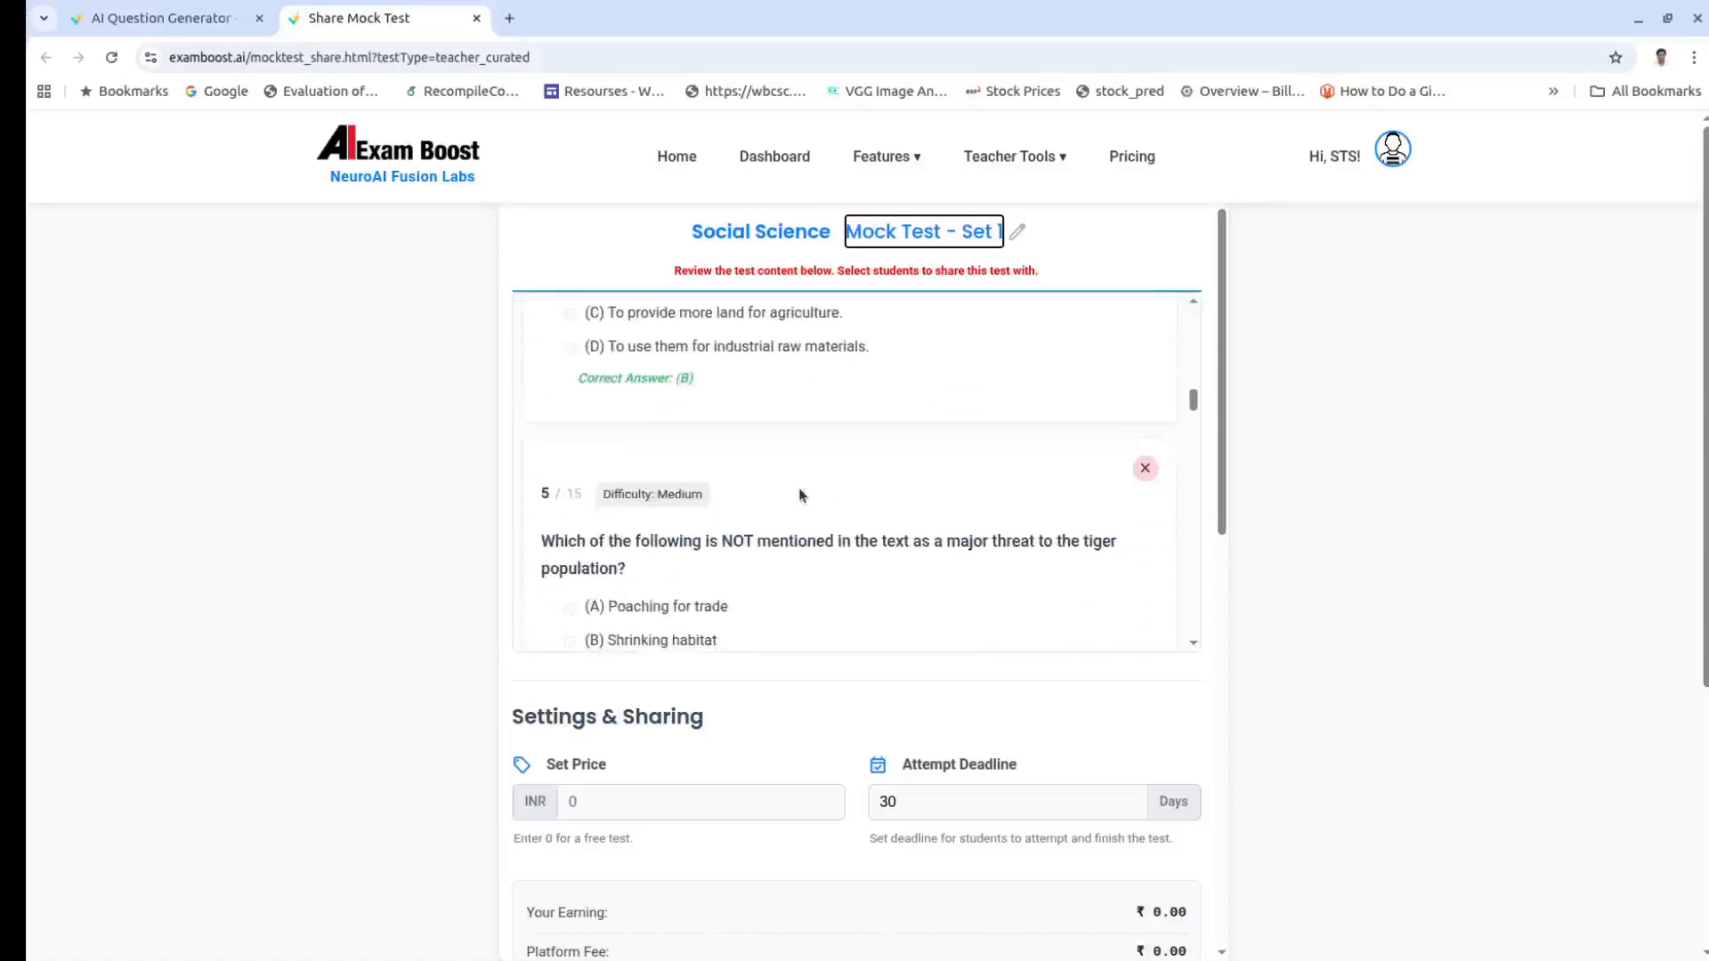
{"action": "left_click_drag", "start_coordinate": [1195, 416], "coordinate": [1207, 638]}
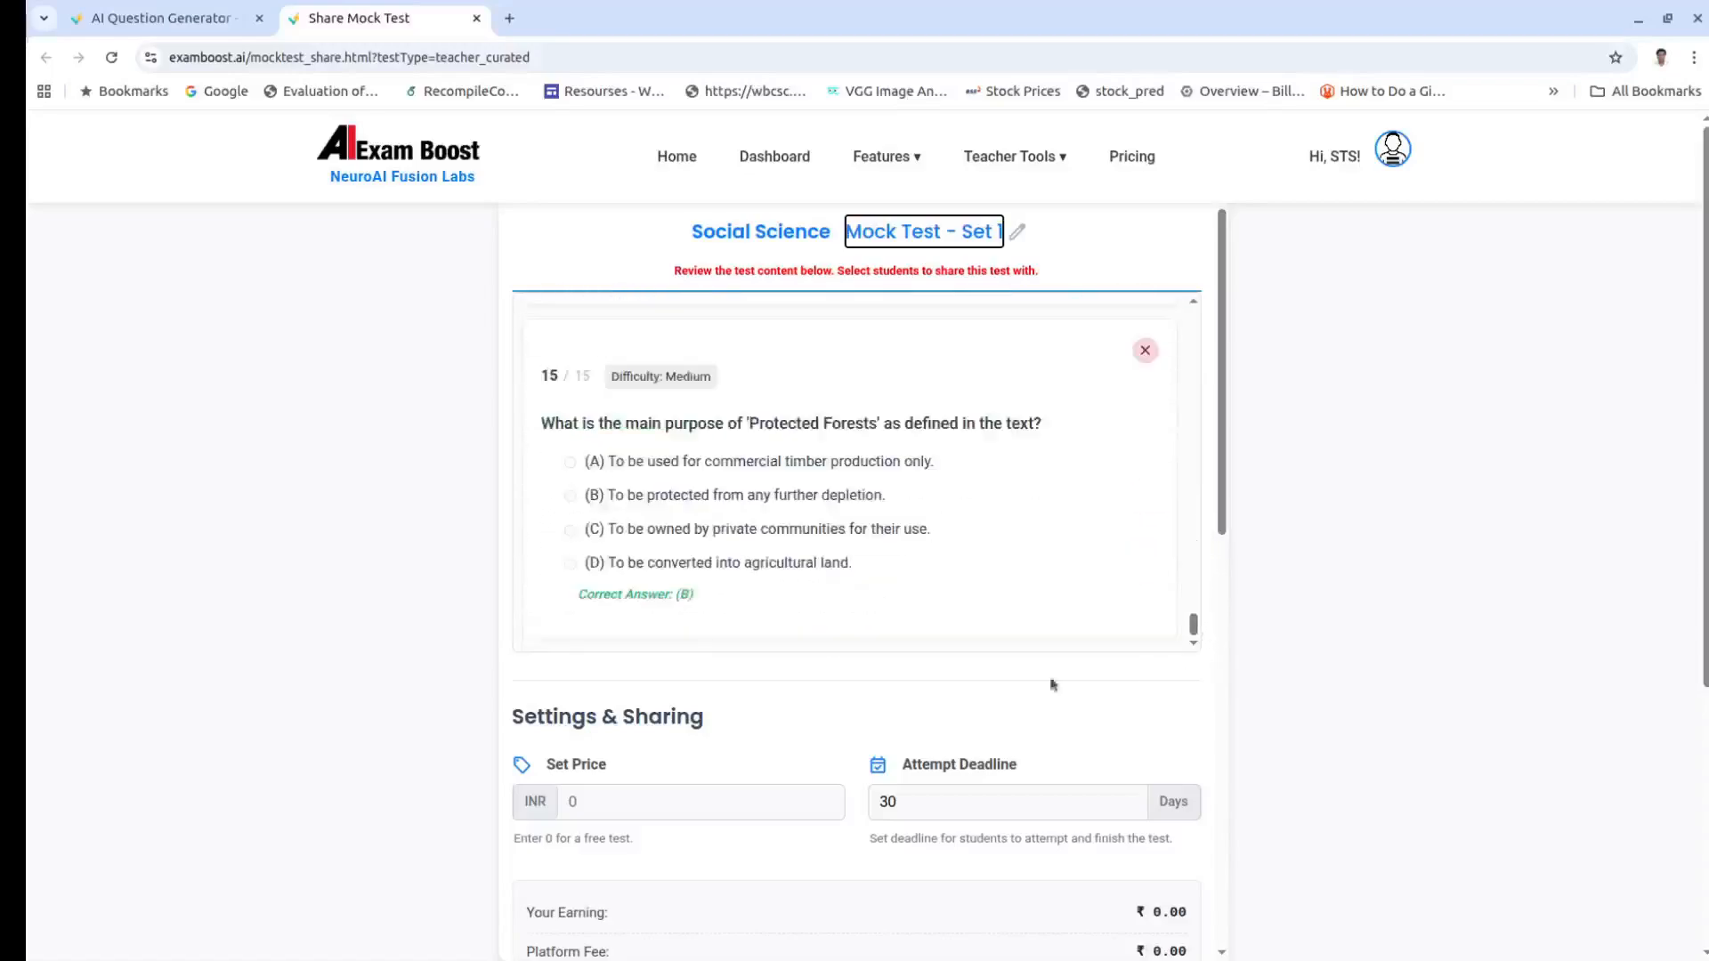
{"action": "scroll", "coordinate": [728, 712], "scroll_direction": "down", "scroll_amount": 1}
{"action": "scroll", "coordinate": [728, 712], "scroll_direction": "down", "scroll_amount": 3}
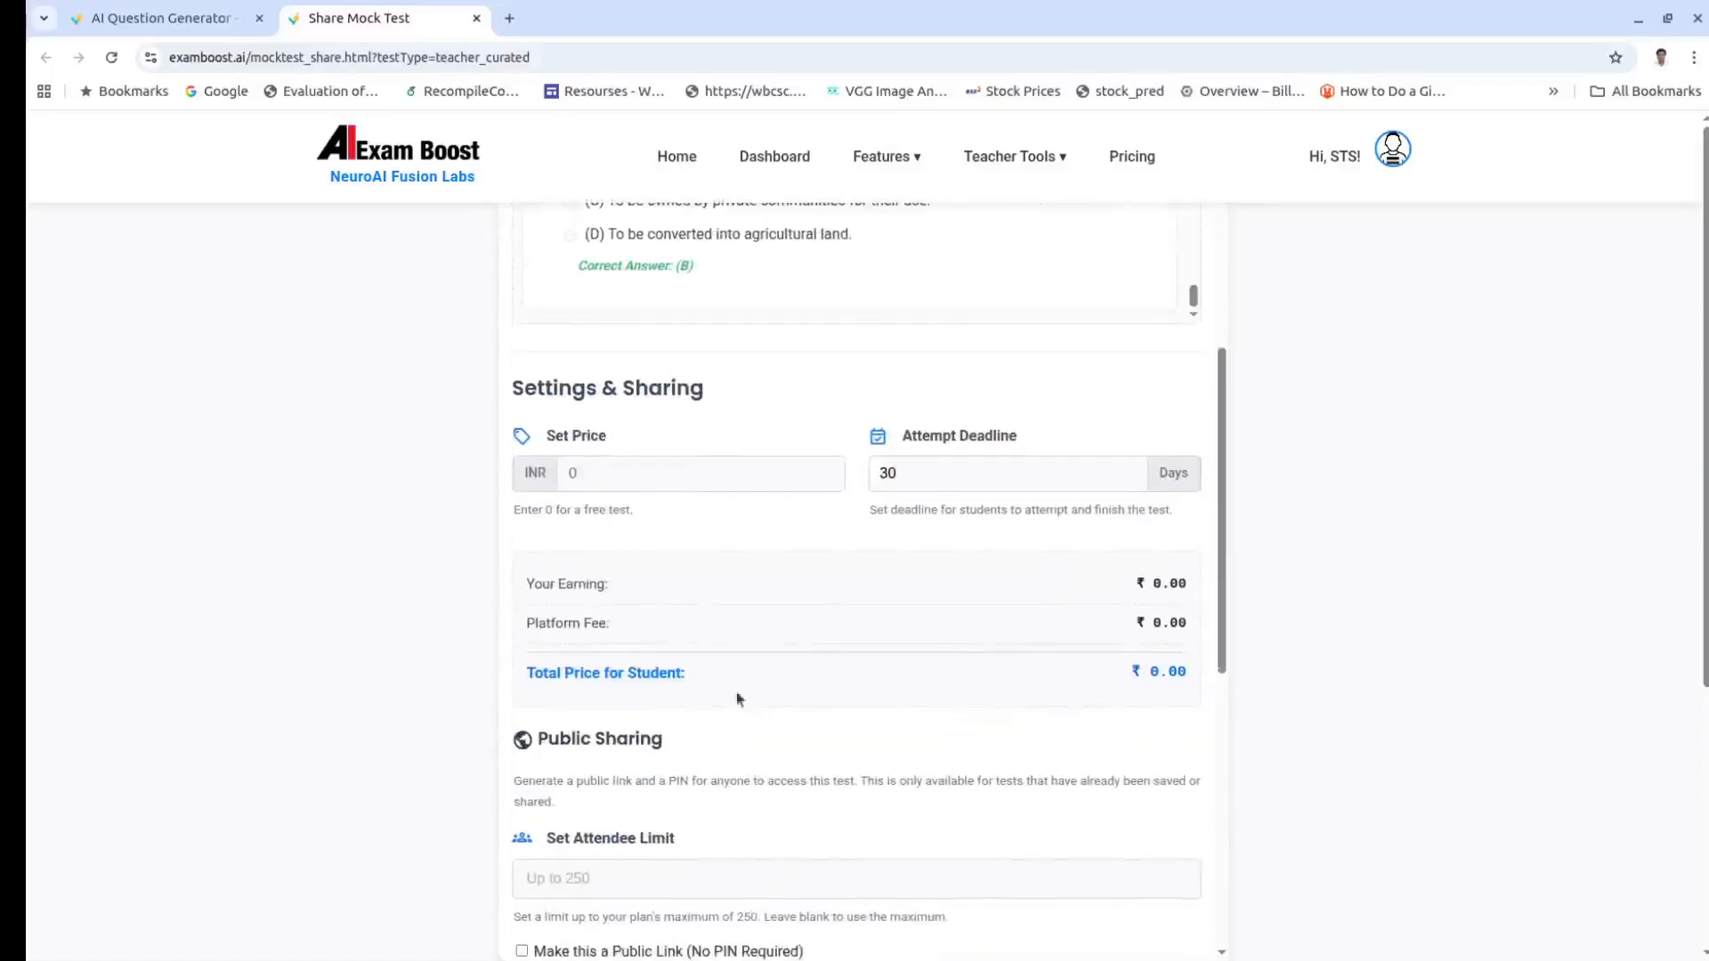
Step: Price the test at 11 rupees and share it with a PIN, confirming the success dialog
{"action": "left_click", "coordinate": [573, 471]}
{"action": "type", "text": "1"}
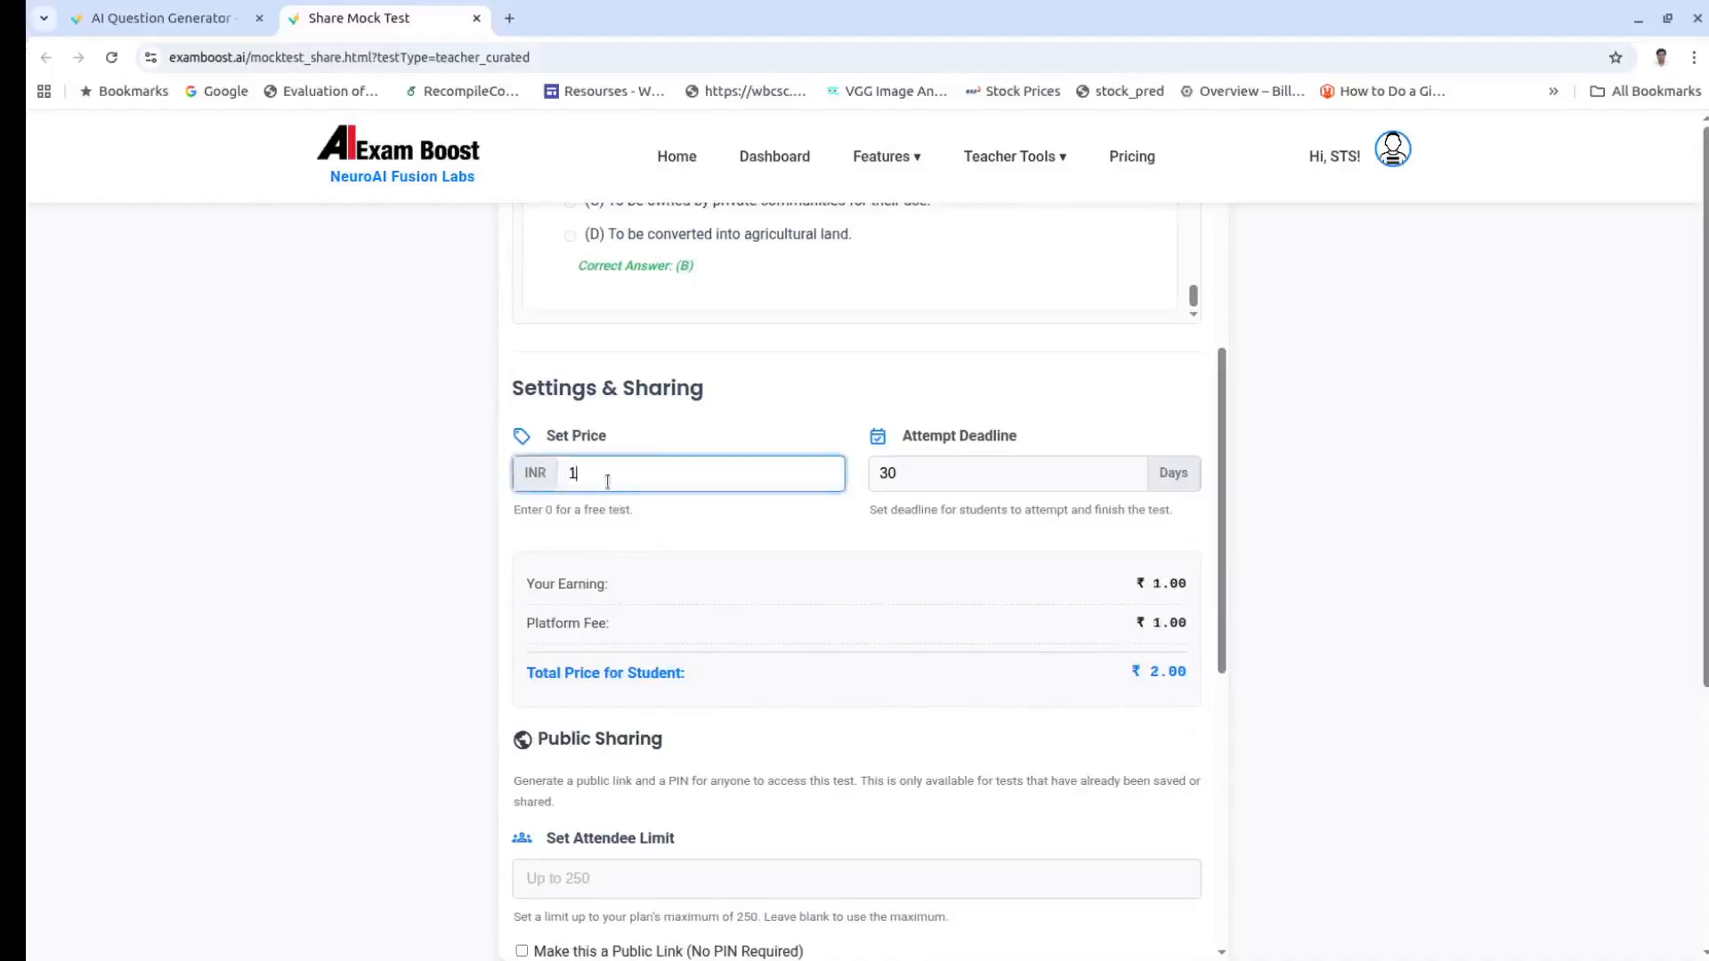
{"action": "type", "text": "1"}
{"action": "scroll", "coordinate": [772, 650], "scroll_direction": "down", "scroll_amount": 2}
{"action": "scroll", "coordinate": [773, 649], "scroll_direction": "down", "scroll_amount": 1}
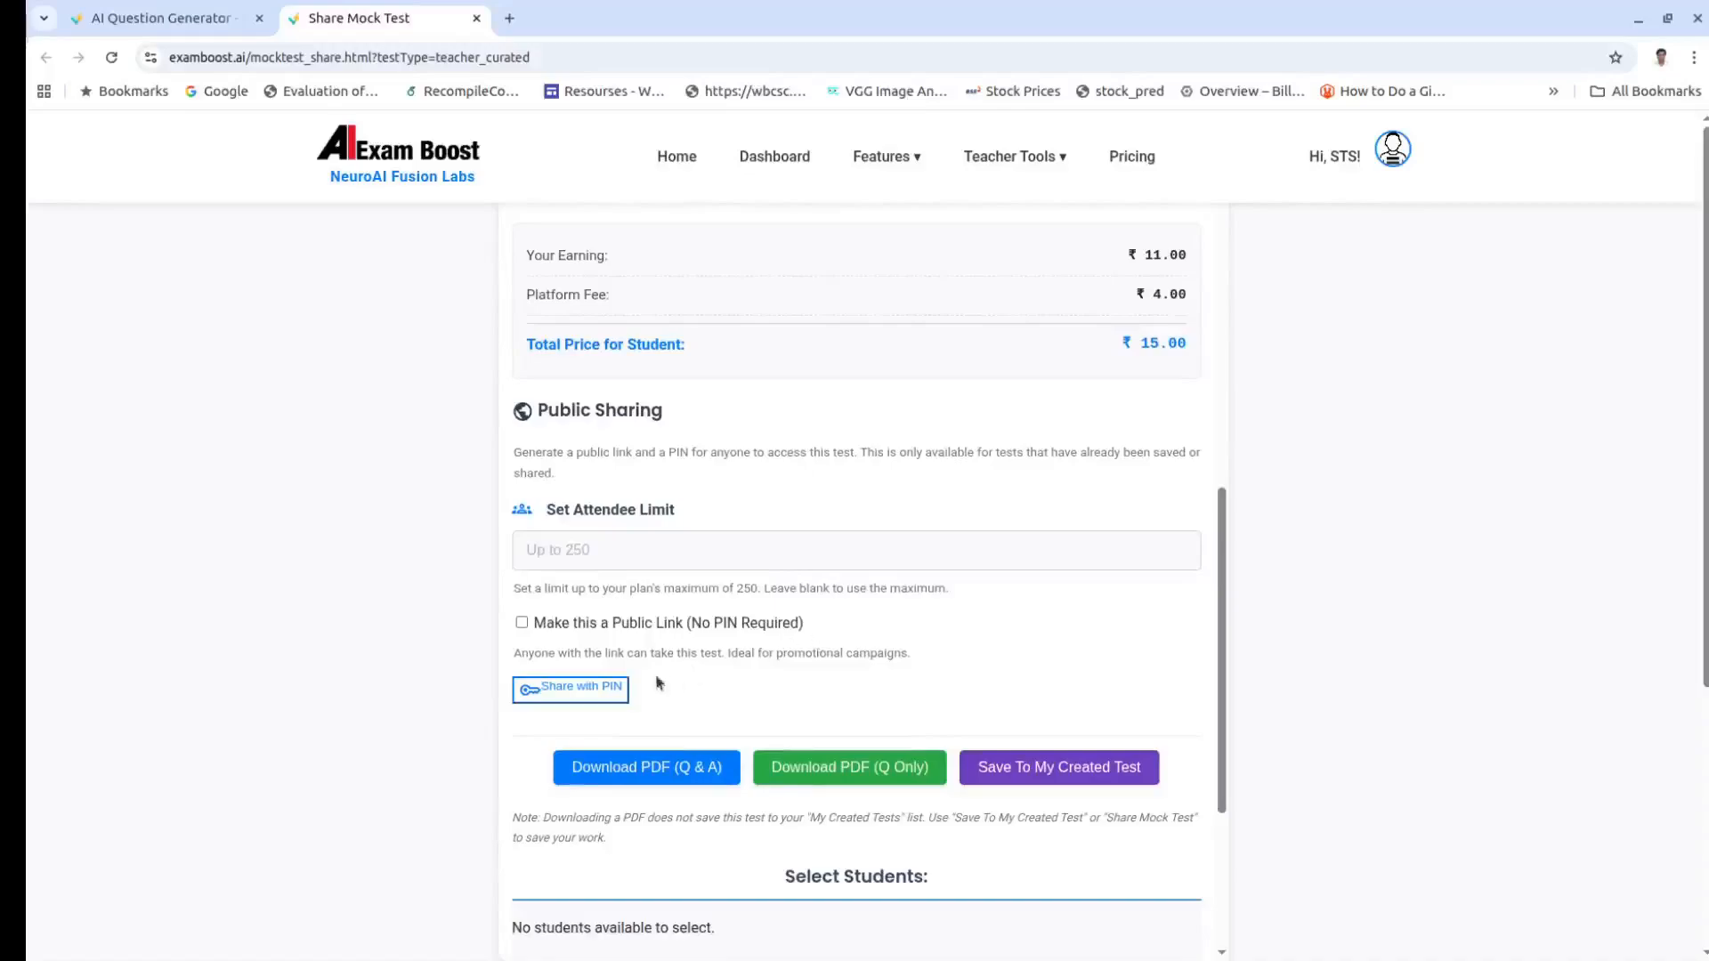
{"action": "left_click", "coordinate": [582, 698]}
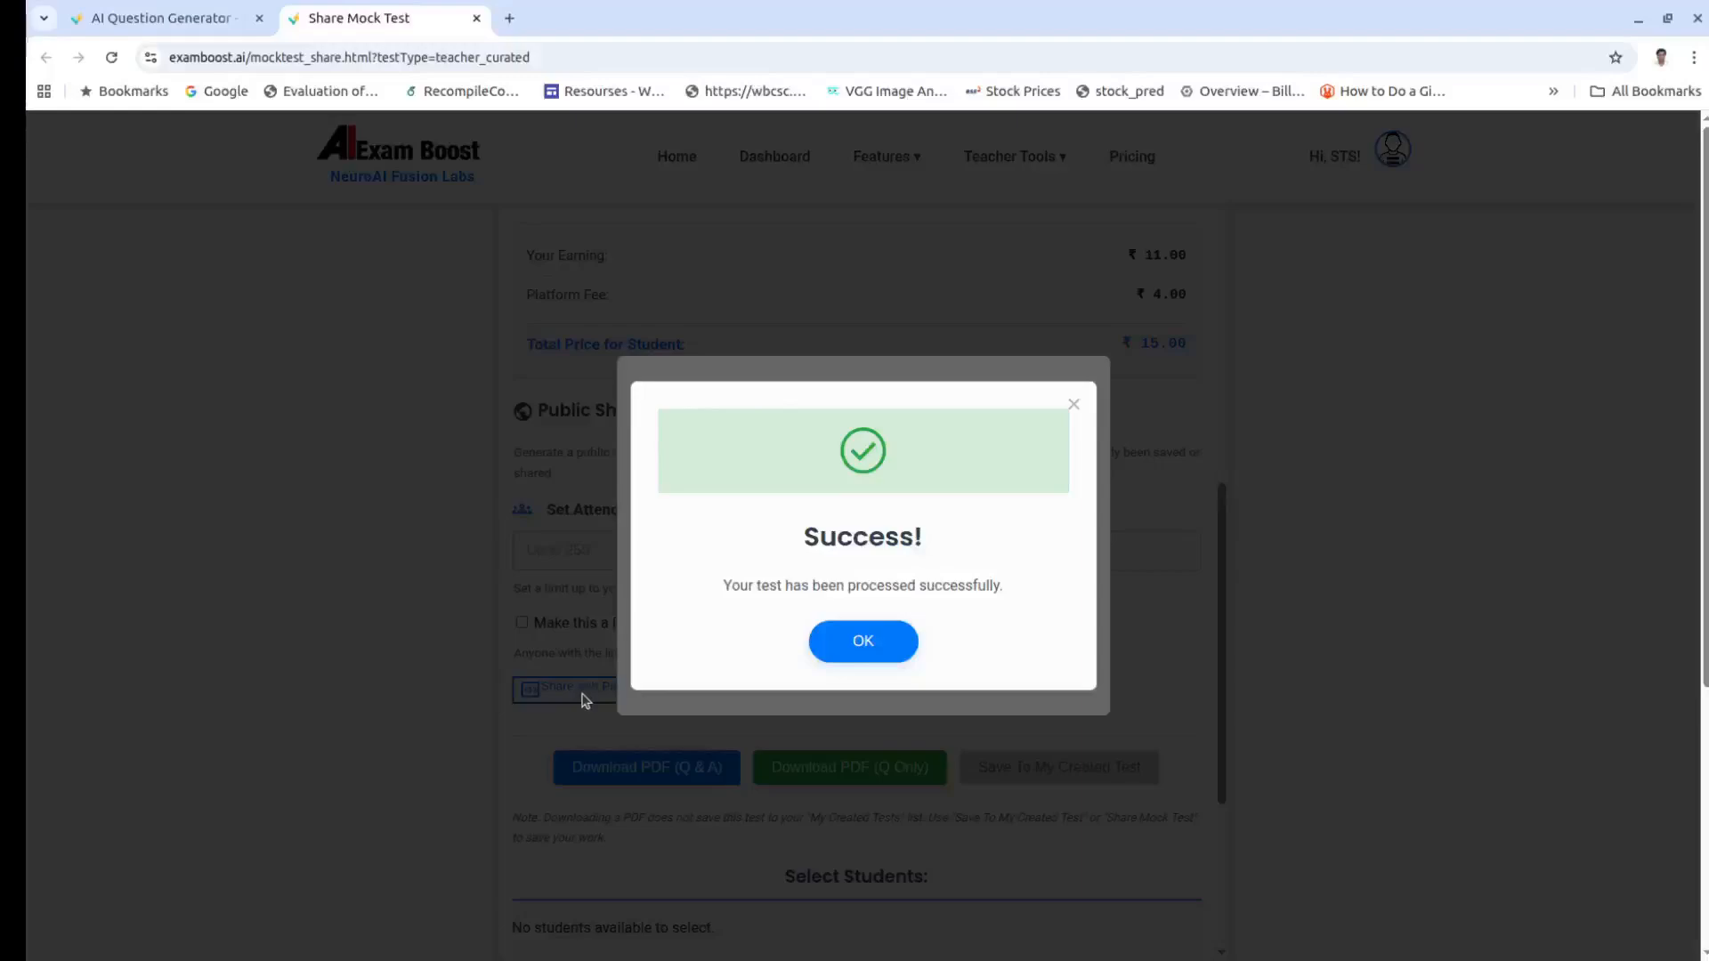
{"action": "left_click", "coordinate": [876, 642]}
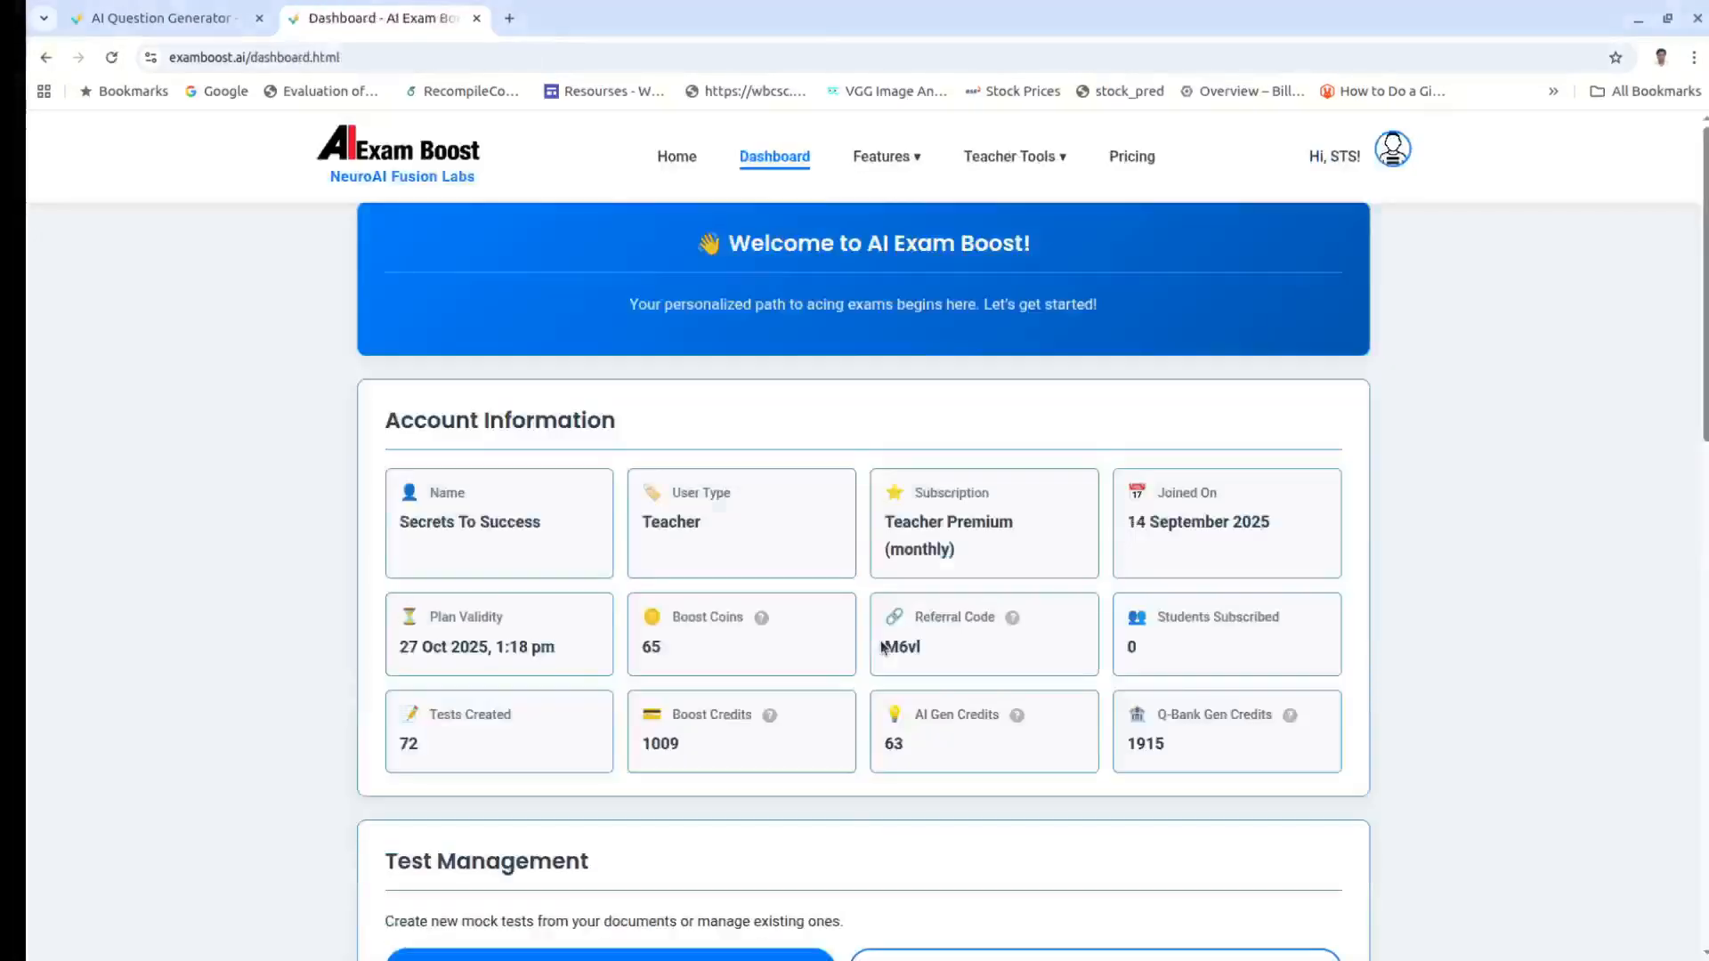
Step: Open View My Created Tests and check Social Science Mock Test - Set 1's ₹15 price
{"action": "scroll", "coordinate": [1355, 532], "scroll_direction": "down", "scroll_amount": 5}
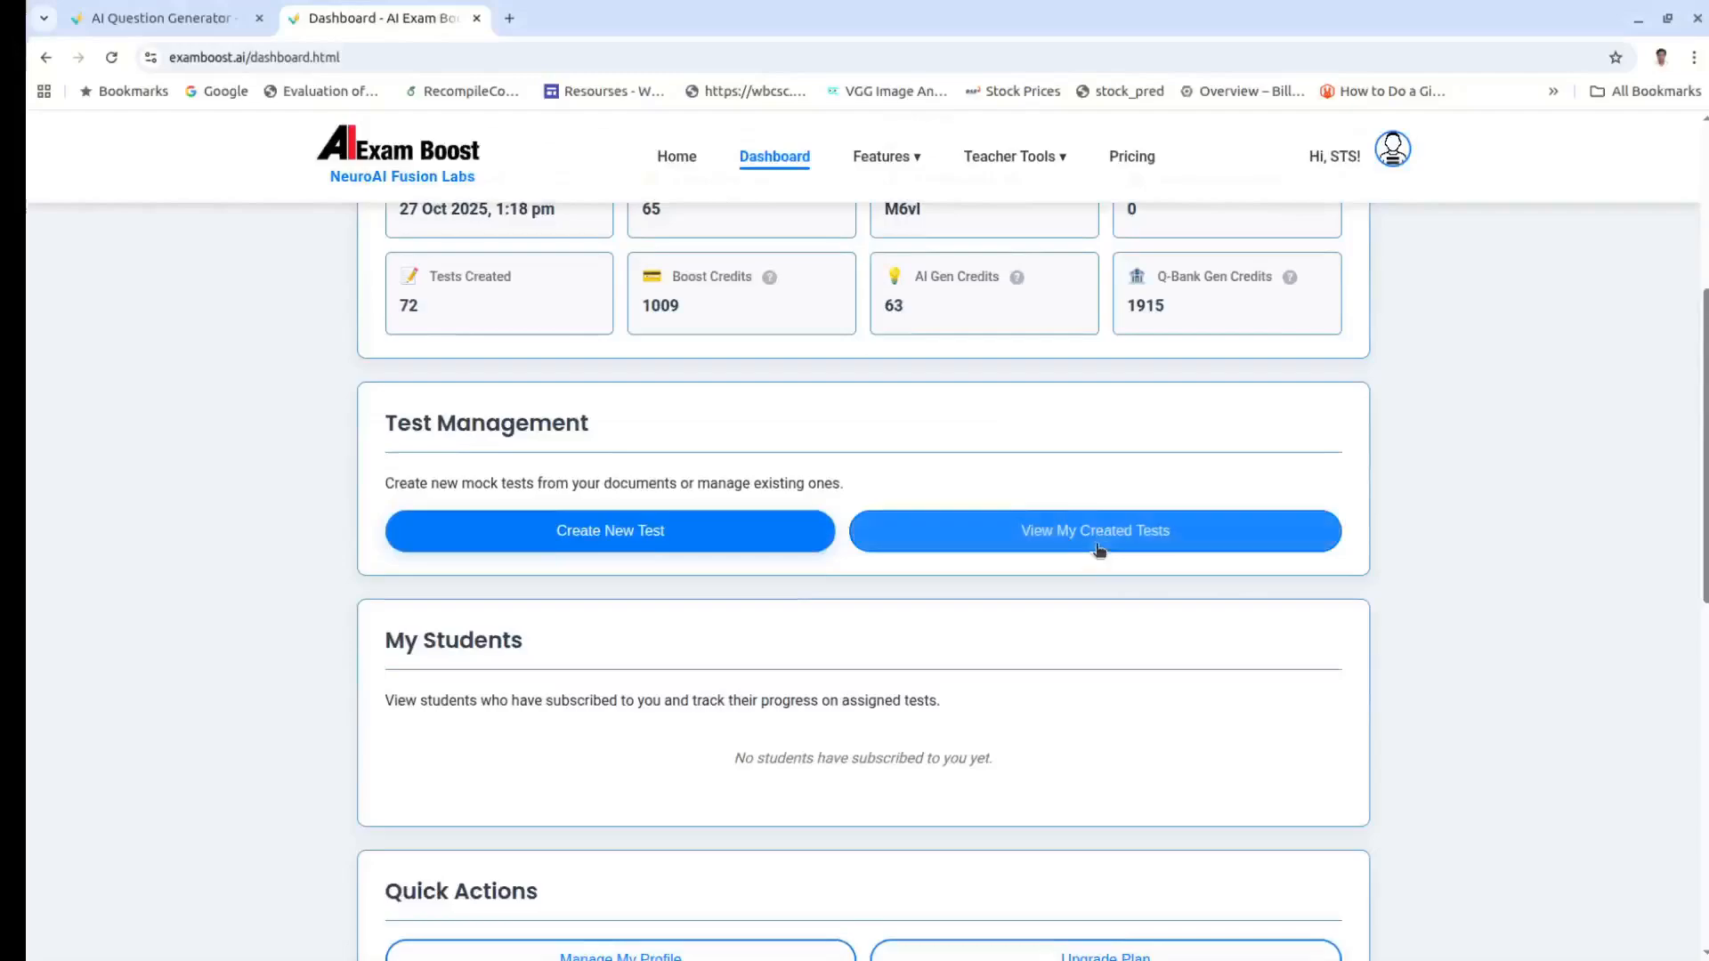
{"action": "left_click", "coordinate": [1099, 532]}
{"action": "scroll", "coordinate": [1395, 621], "scroll_direction": "down", "scroll_amount": 1}
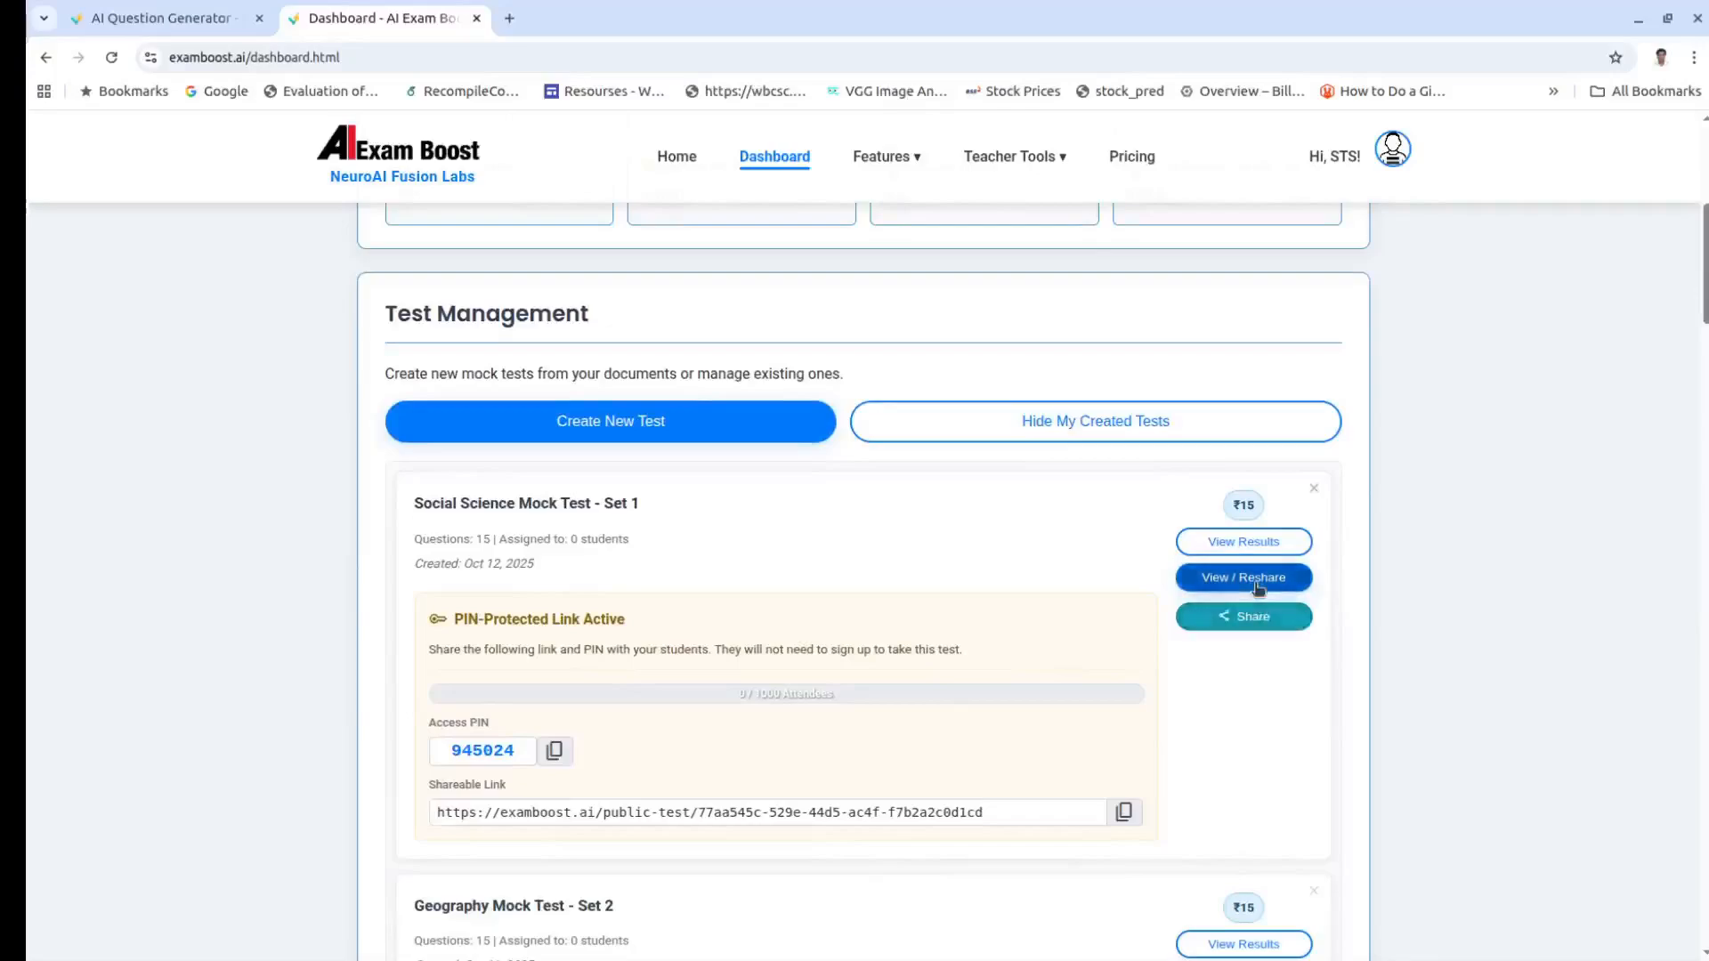
{"action": "double_click", "coordinate": [1255, 503]}
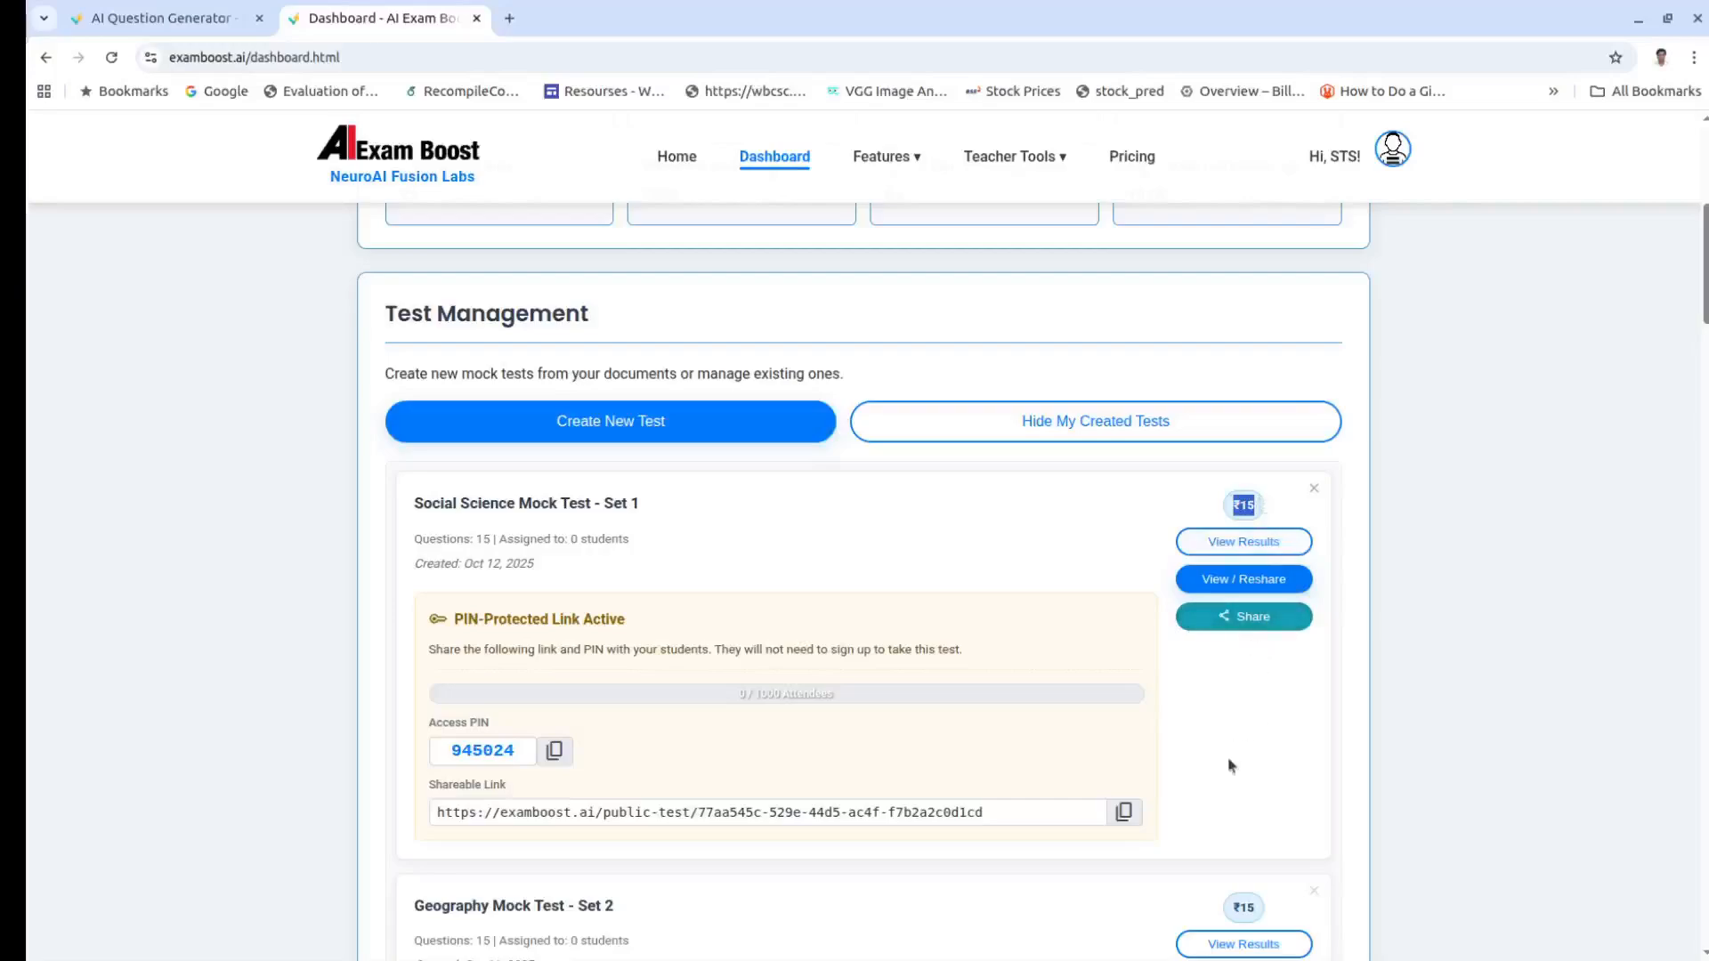
Step: Copy the test's shareable link, then view and close its share options
{"action": "left_click", "coordinate": [1125, 815]}
{"action": "left_click", "coordinate": [1250, 627]}
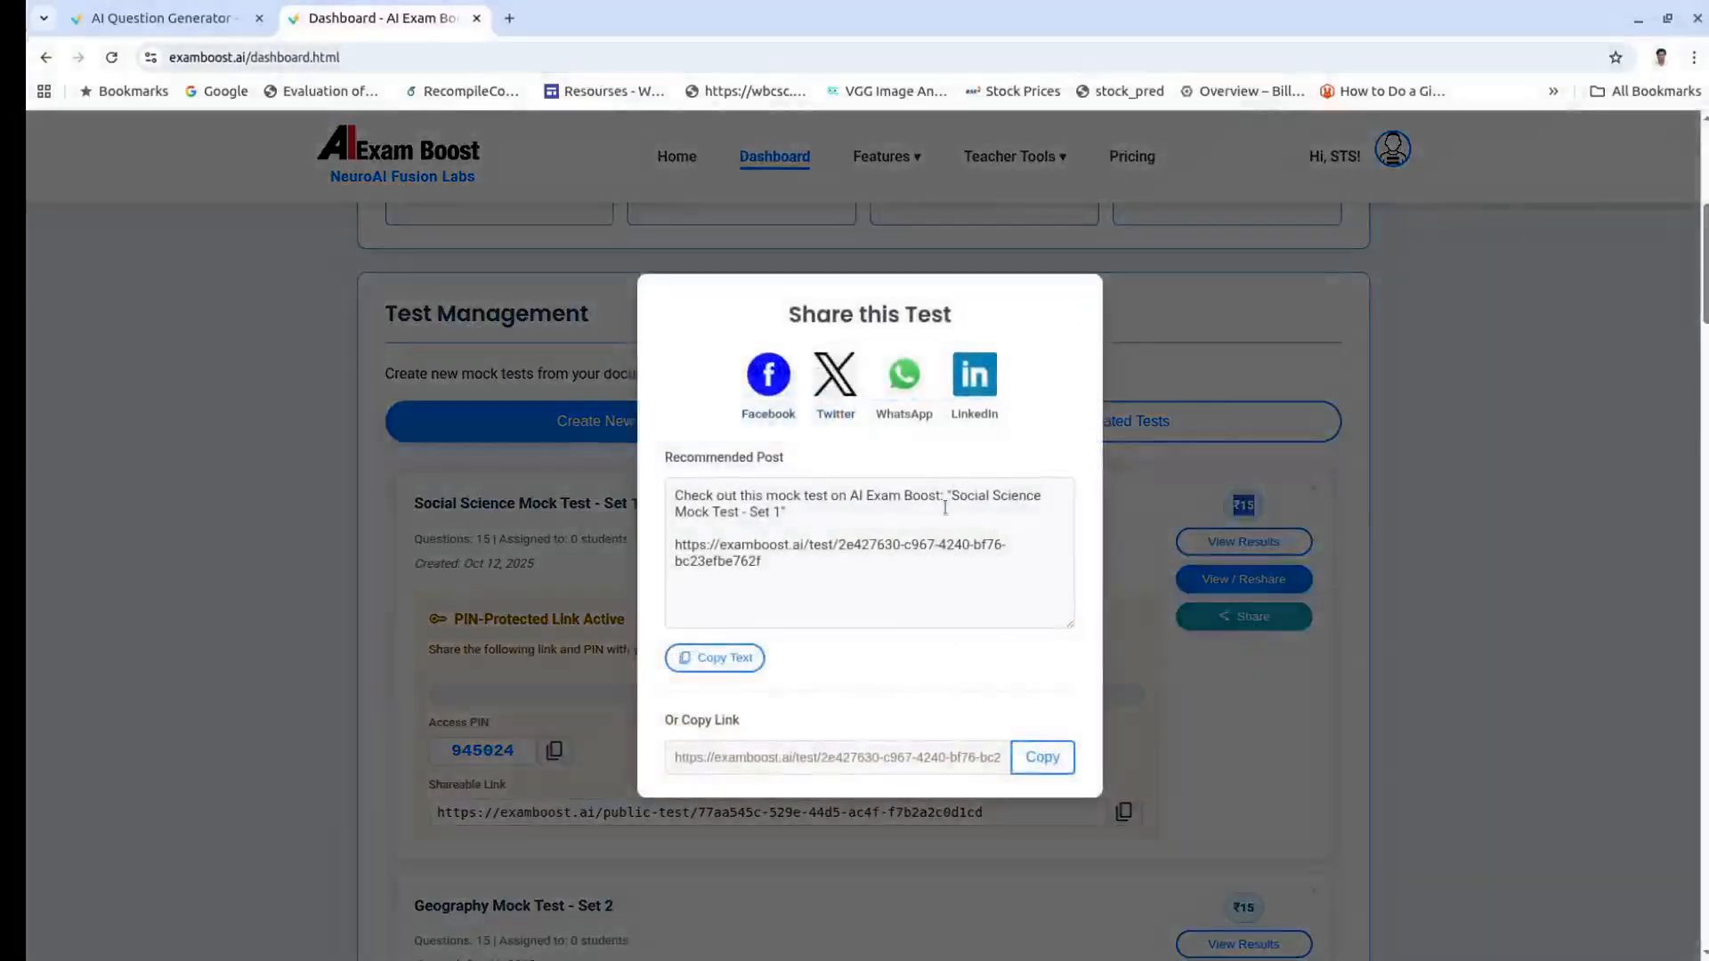
{"action": "left_click", "coordinate": [371, 510]}
Step: Refresh the created tests list and open sharing for Social Science Mock Test - Set 1
{"action": "left_click", "coordinate": [1142, 423]}
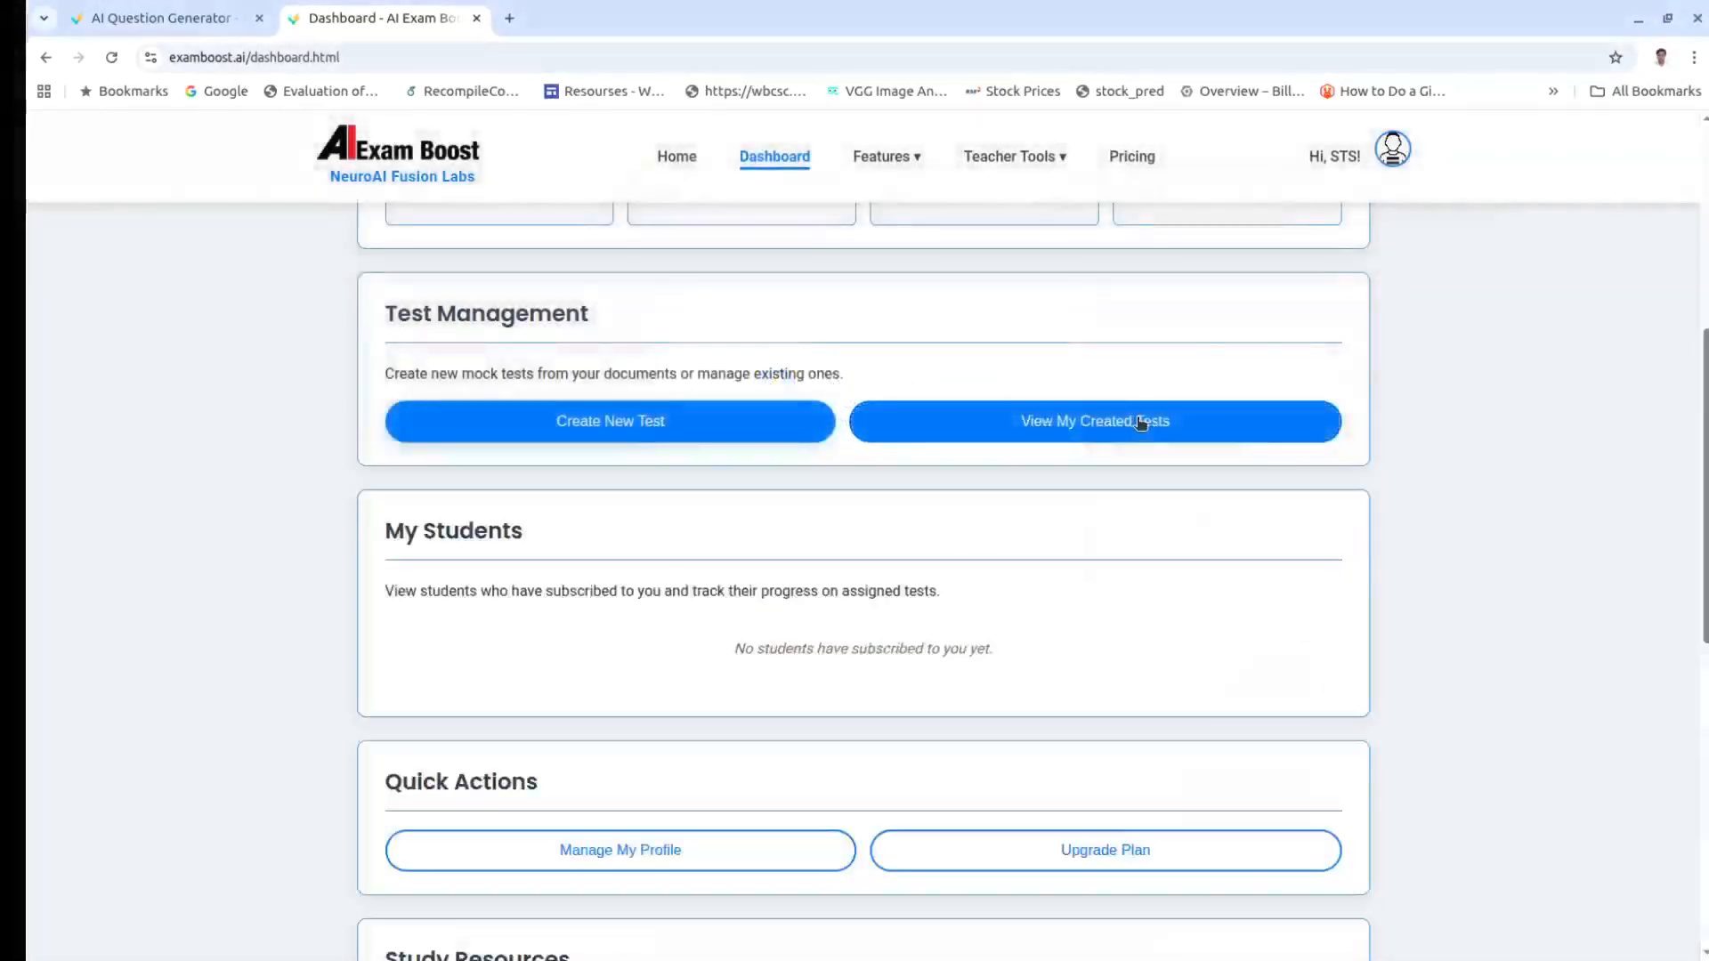
{"action": "left_click", "coordinate": [1130, 422]}
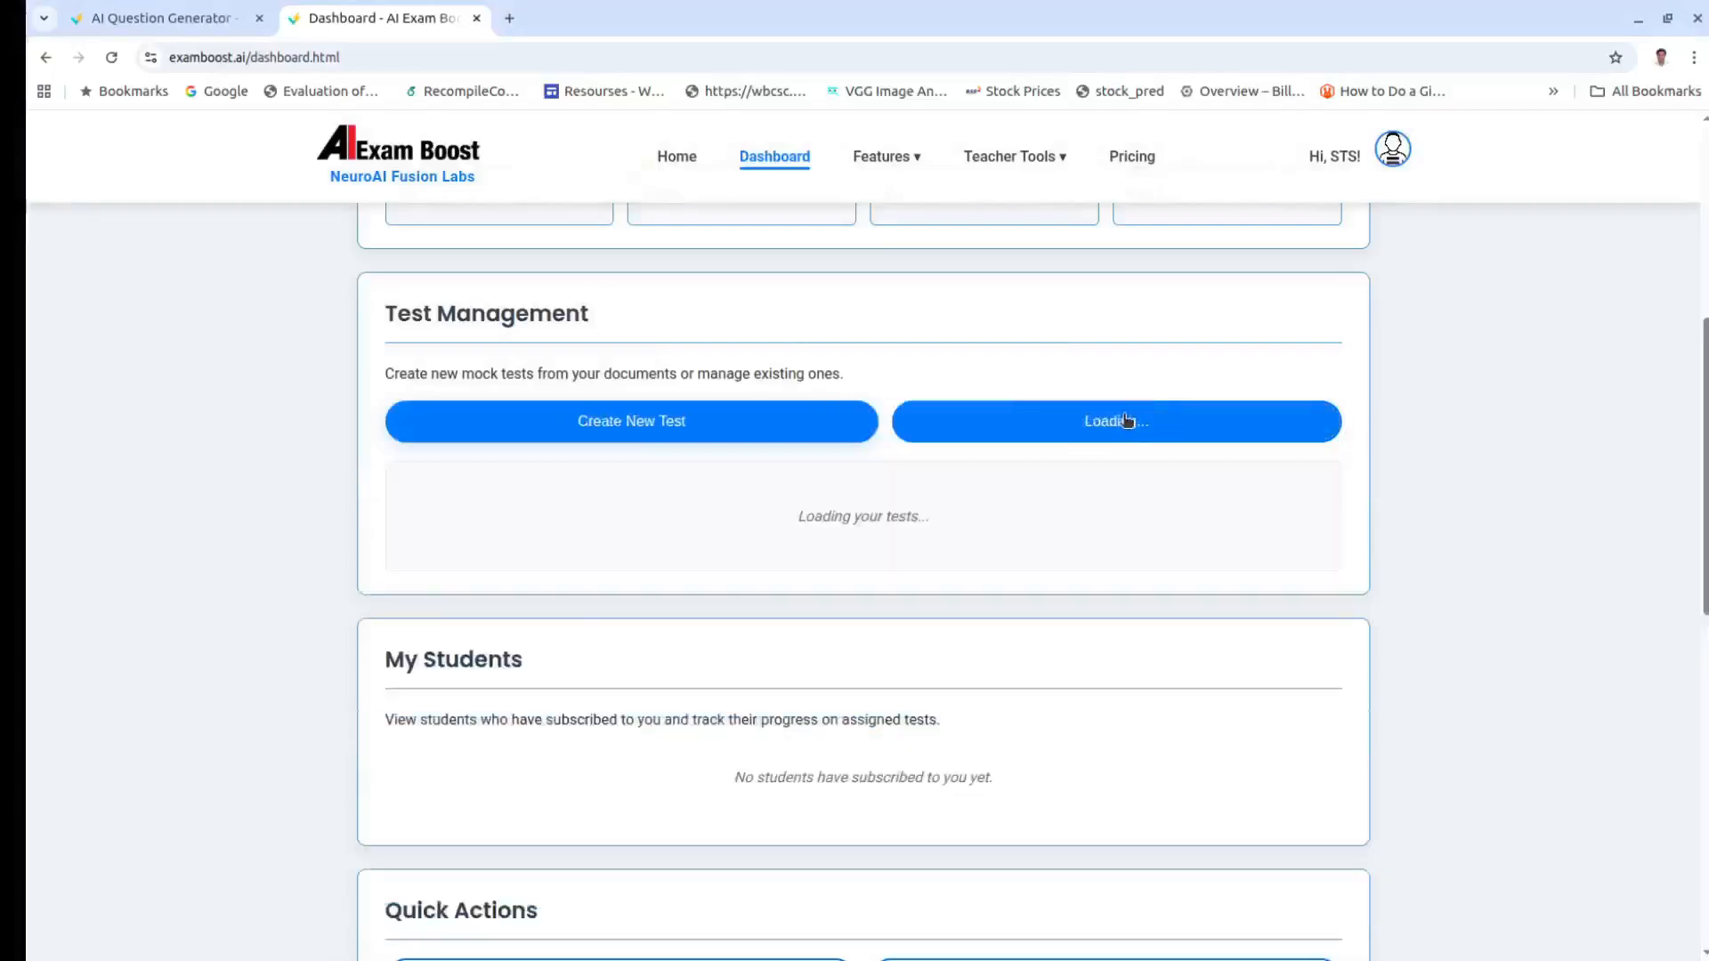
{"action": "left_click", "coordinate": [1228, 618]}
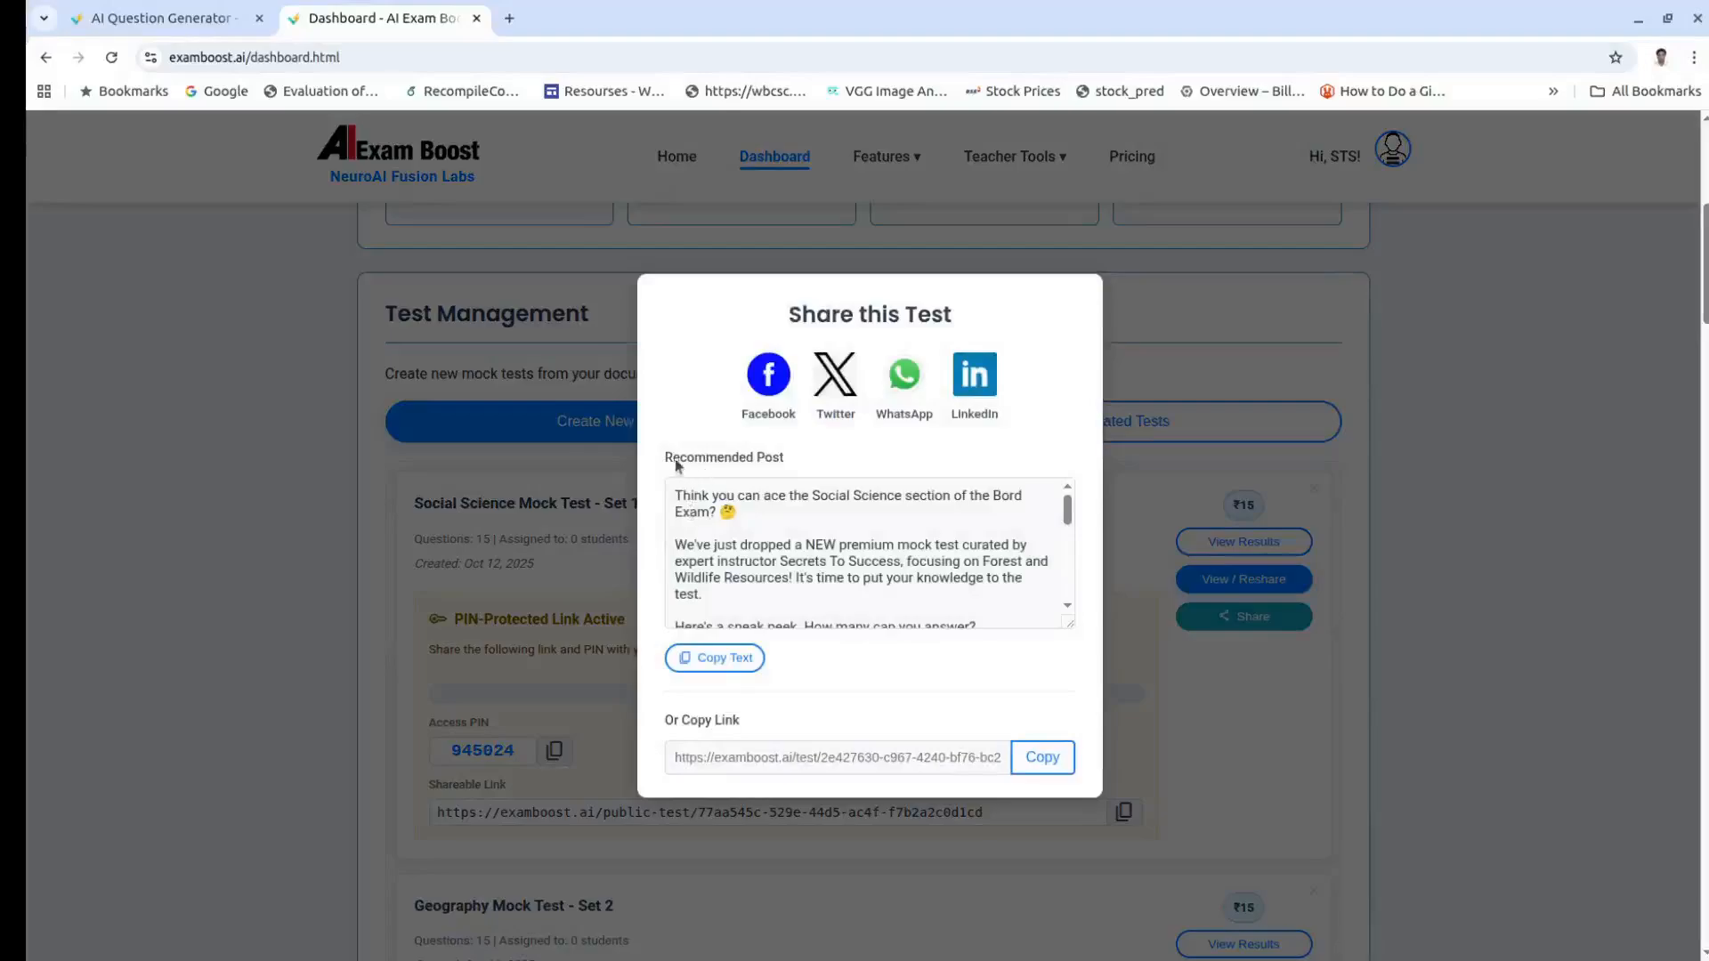
Step: Copy the recommended promotional post text and the test's share link, then close the modal
{"action": "left_click_drag", "start_coordinate": [667, 456], "coordinate": [788, 458]}
{"action": "left_click", "coordinate": [823, 558]}
{"action": "scroll", "coordinate": [837, 545], "scroll_direction": "down", "scroll_amount": 2}
{"action": "scroll", "coordinate": [836, 544], "scroll_direction": "down", "scroll_amount": 4}
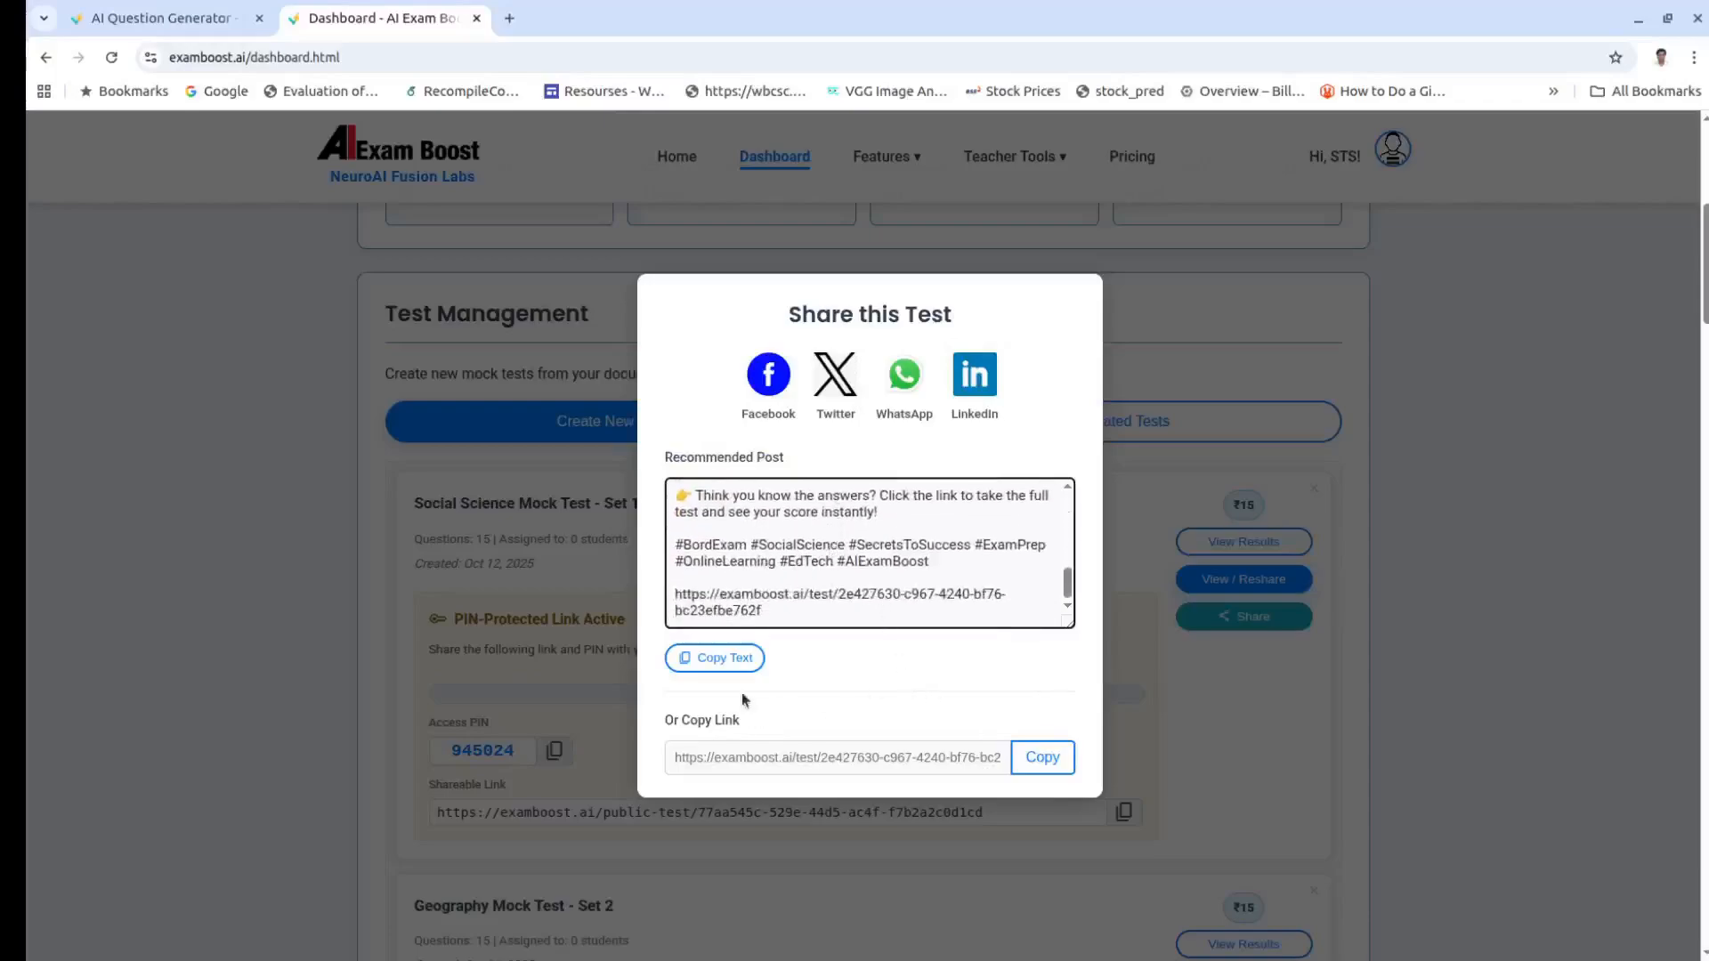
{"action": "left_click", "coordinate": [712, 660]}
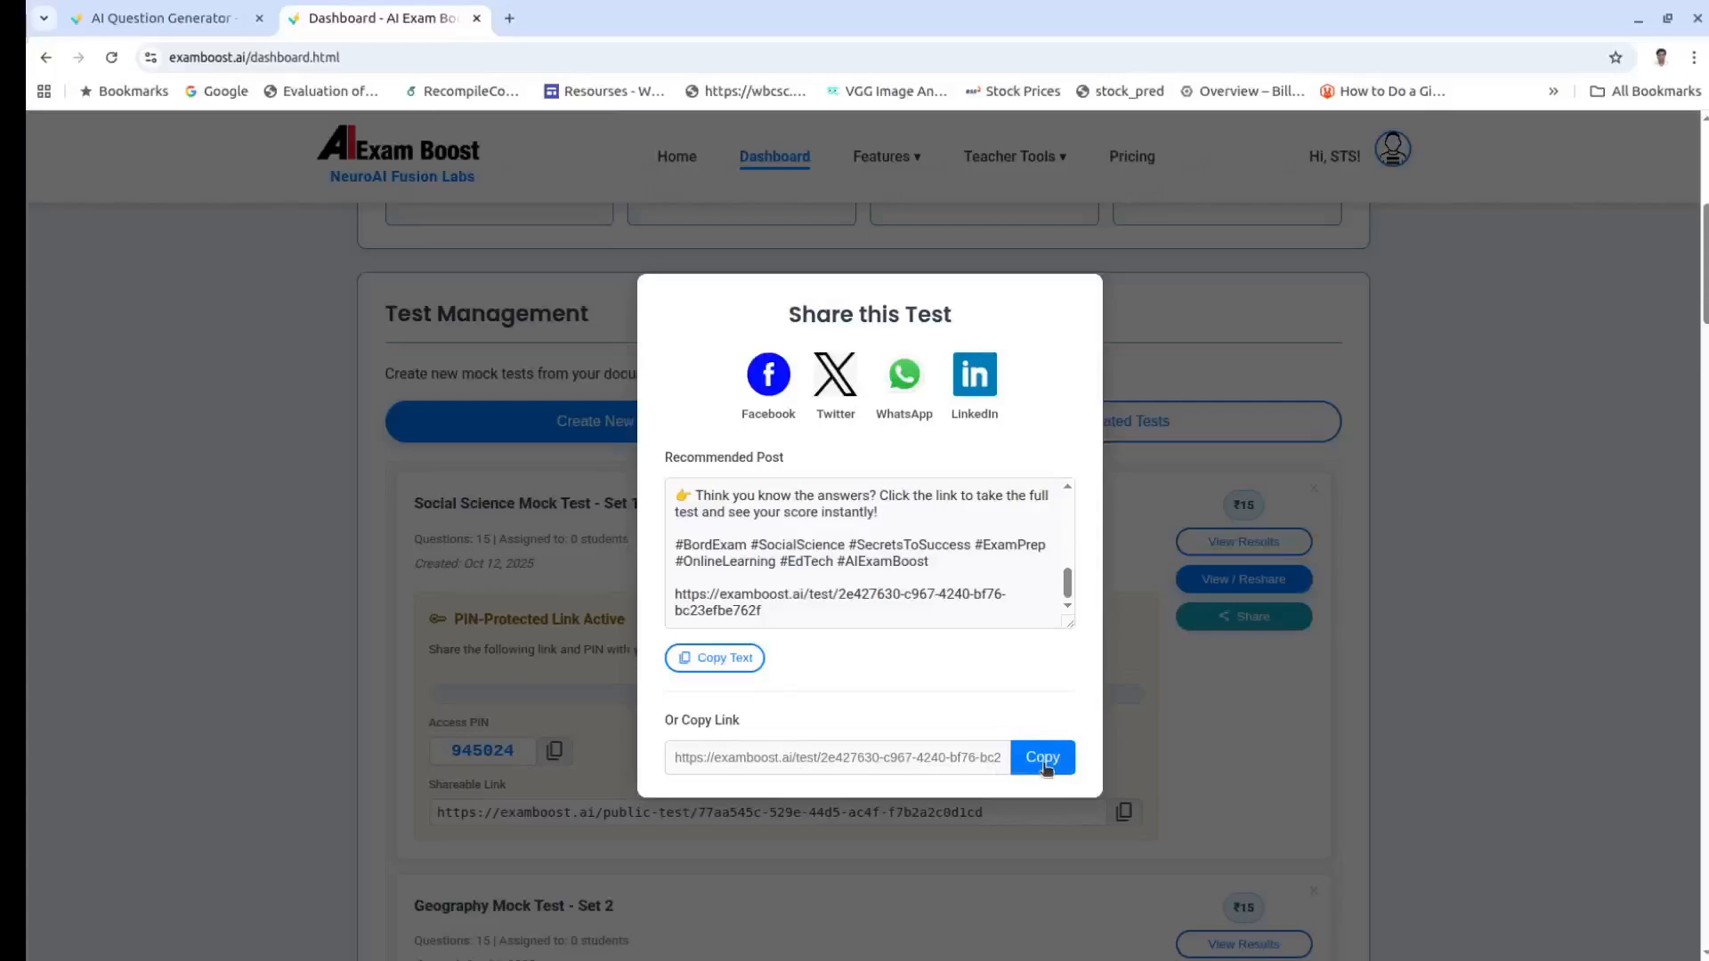
{"action": "left_click", "coordinate": [1045, 767]}
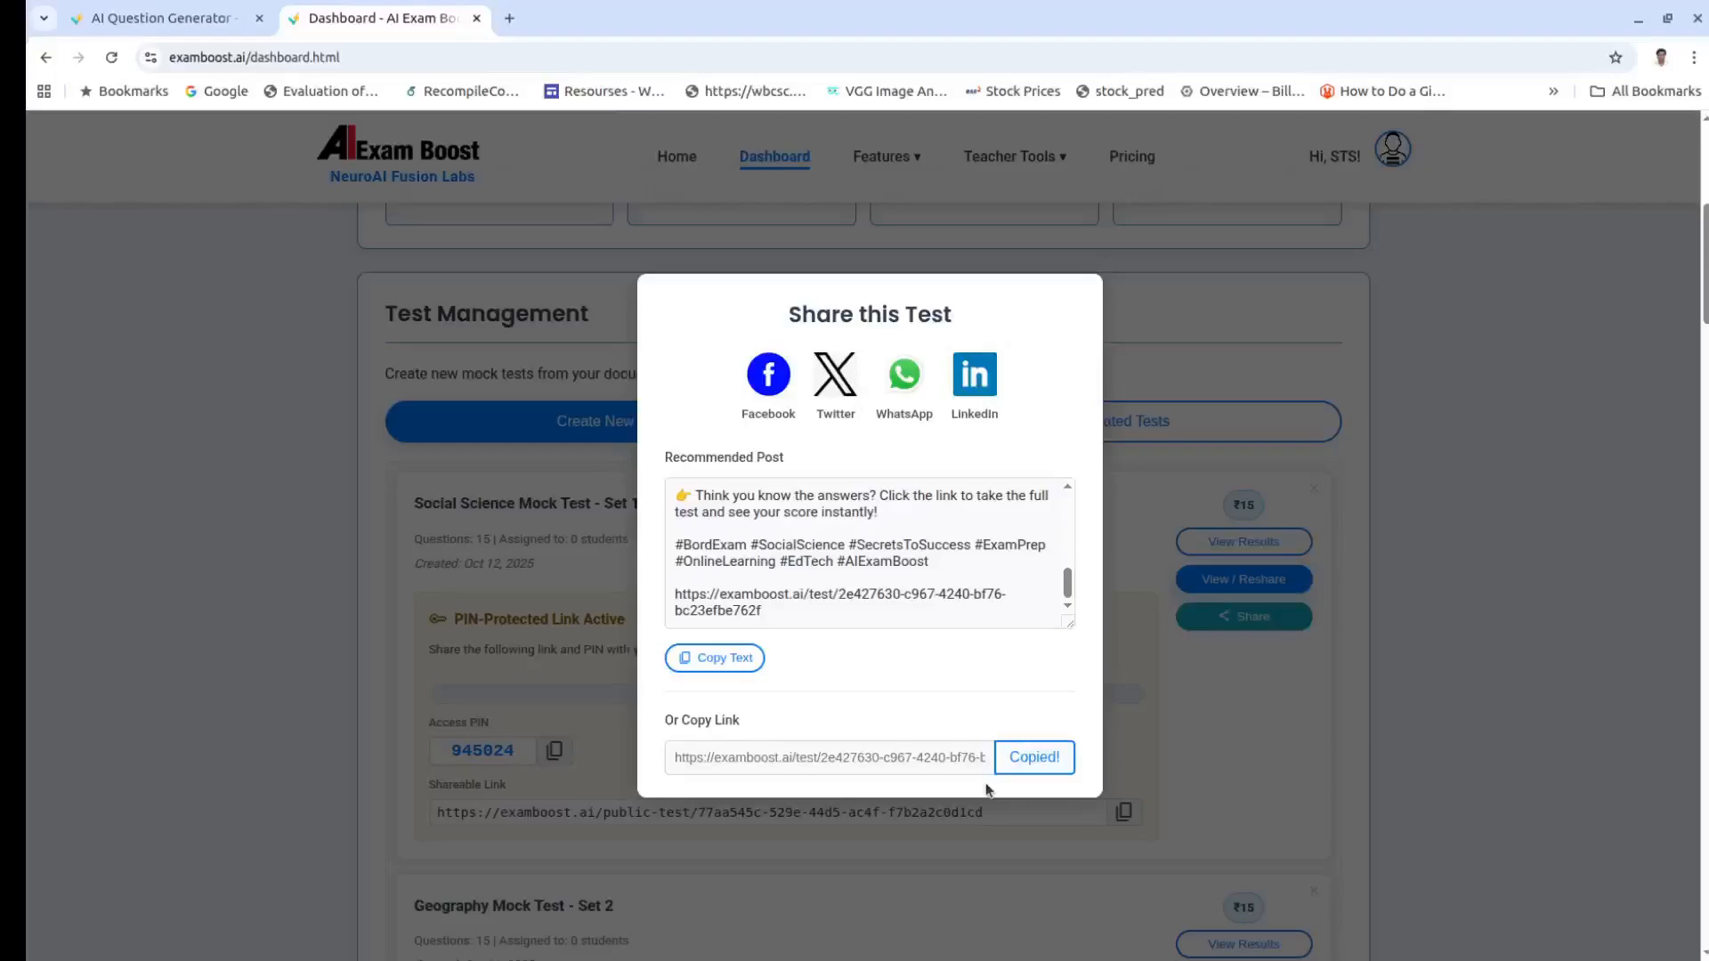
{"action": "left_click", "coordinate": [1262, 746]}
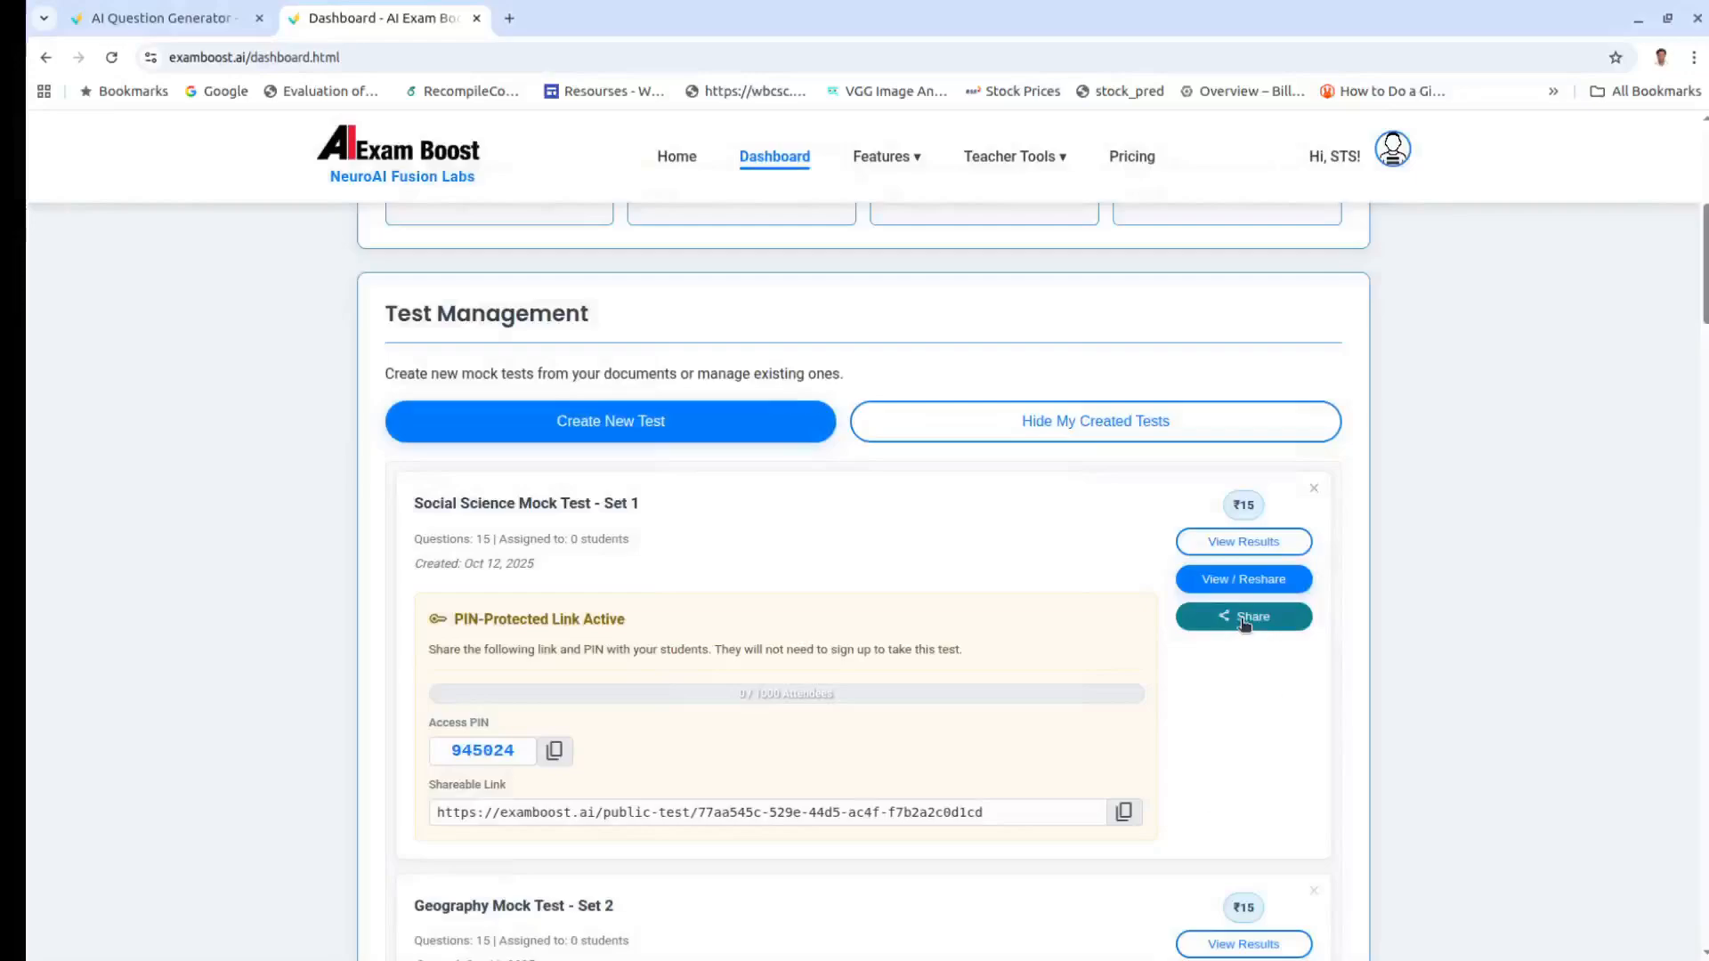
Step: Copy the access PIN of Social Science Mock Test - Set 1 from its share details
{"action": "left_click", "coordinate": [1245, 622]}
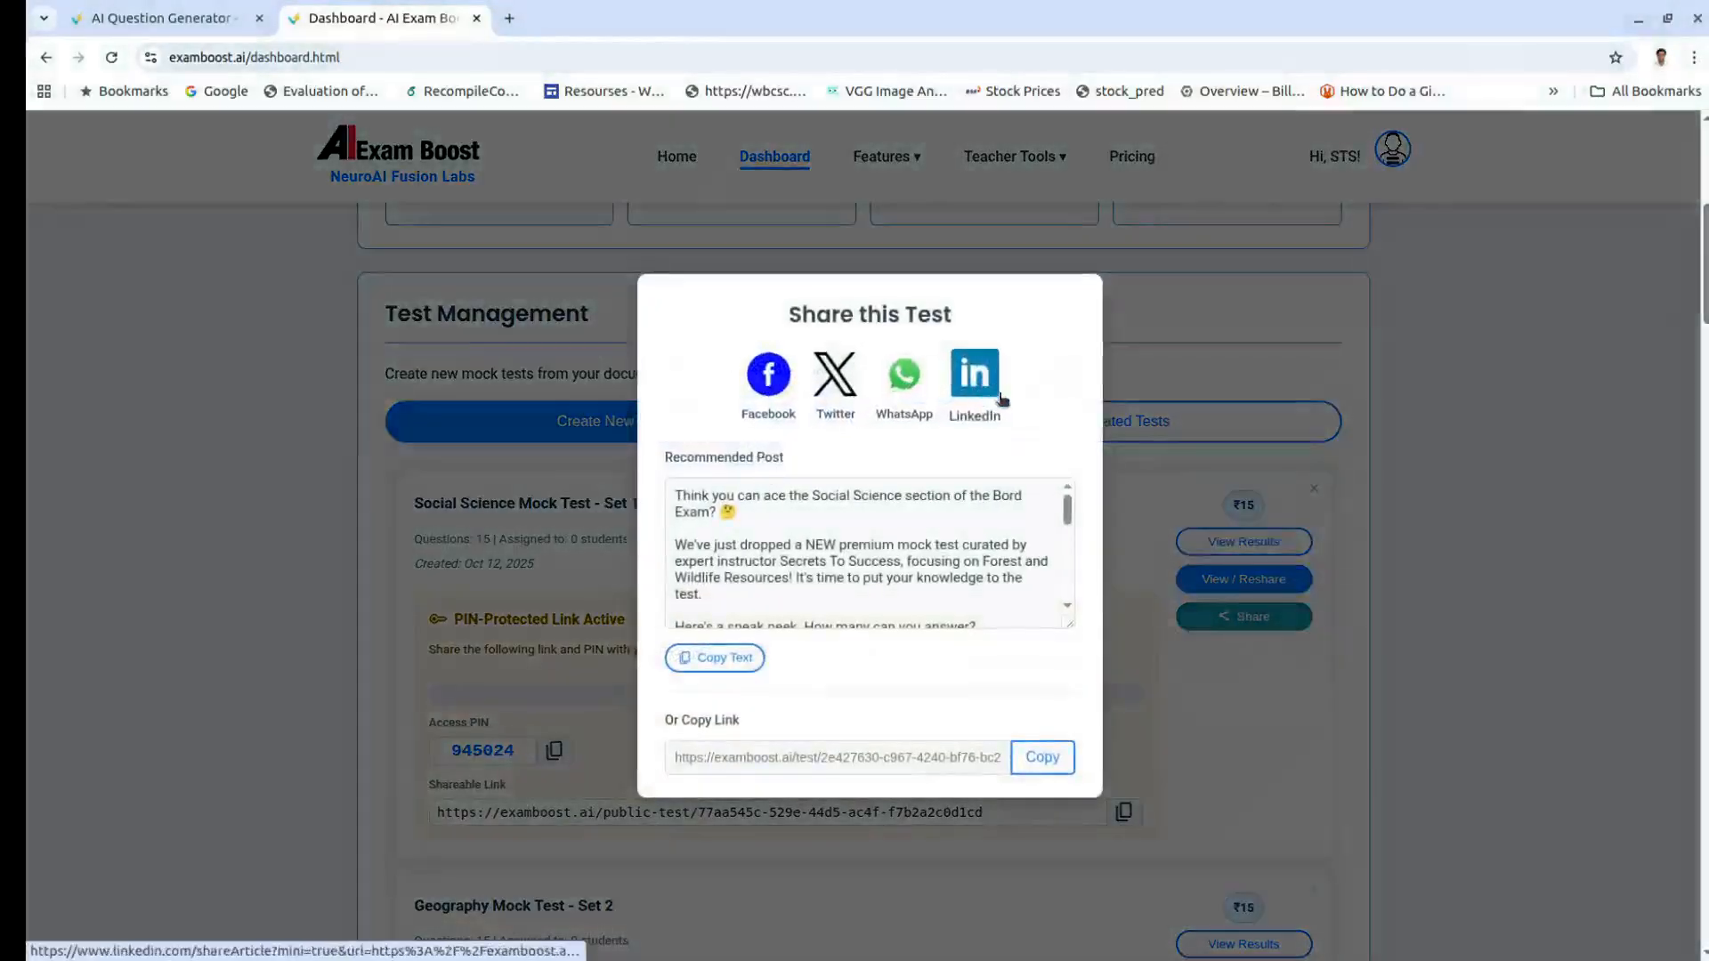
{"action": "left_click", "coordinate": [1212, 757]}
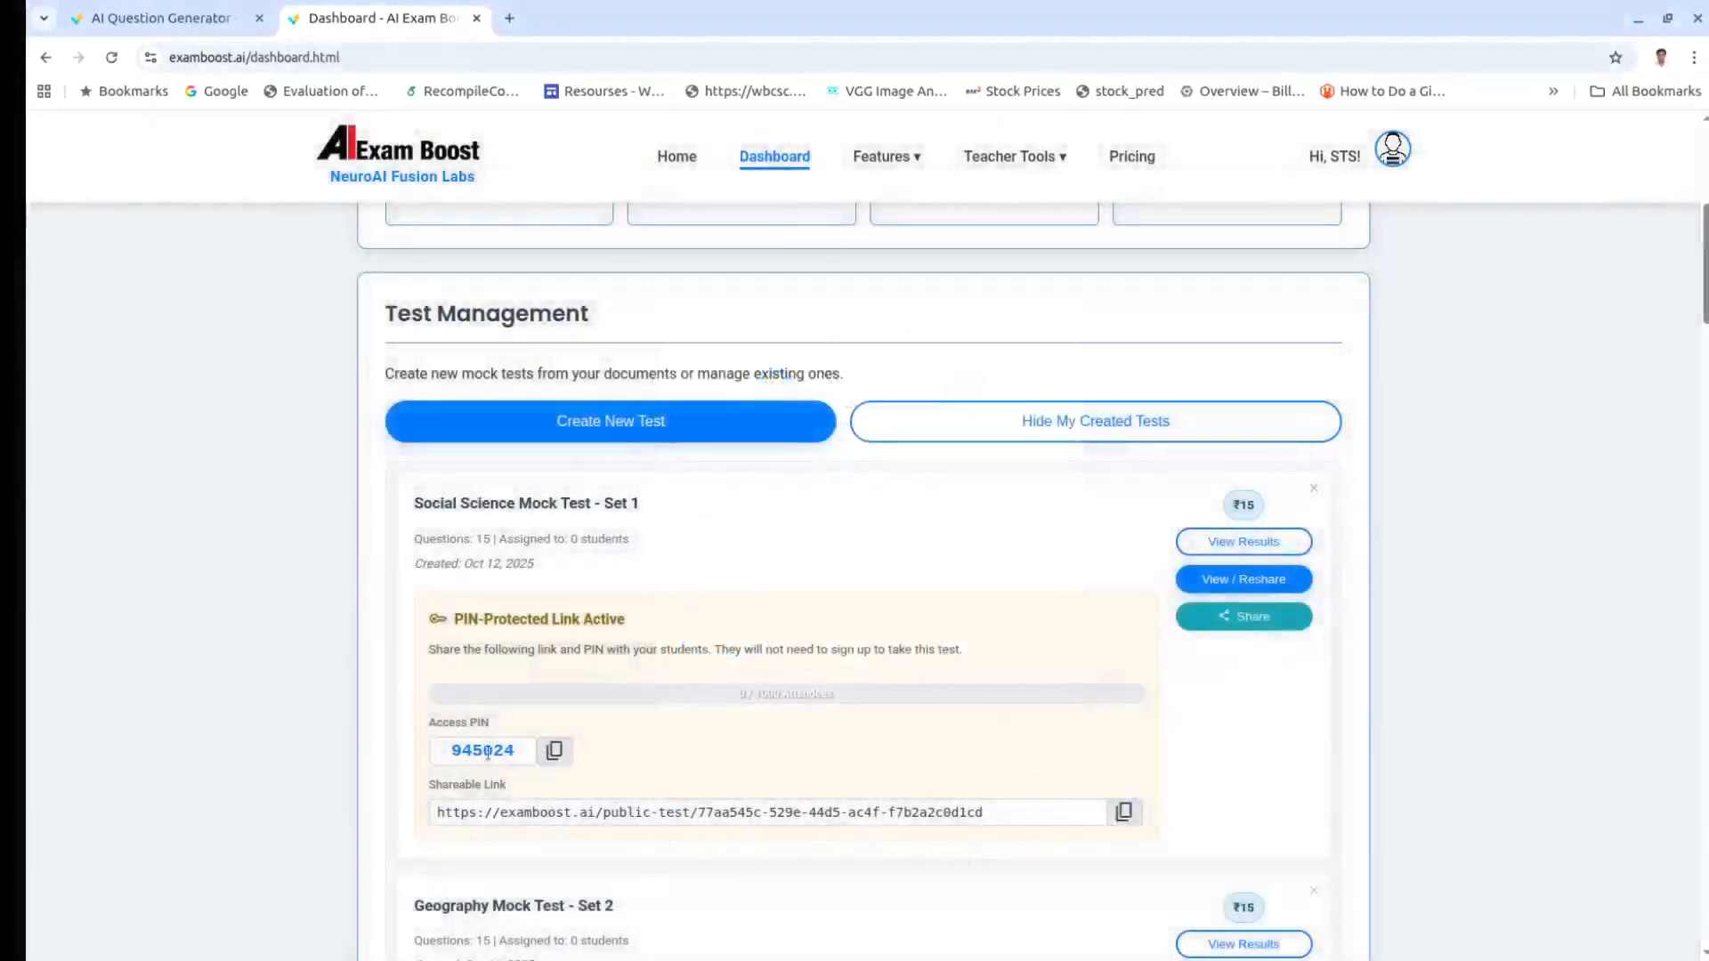
{"action": "left_click", "coordinate": [554, 751]}
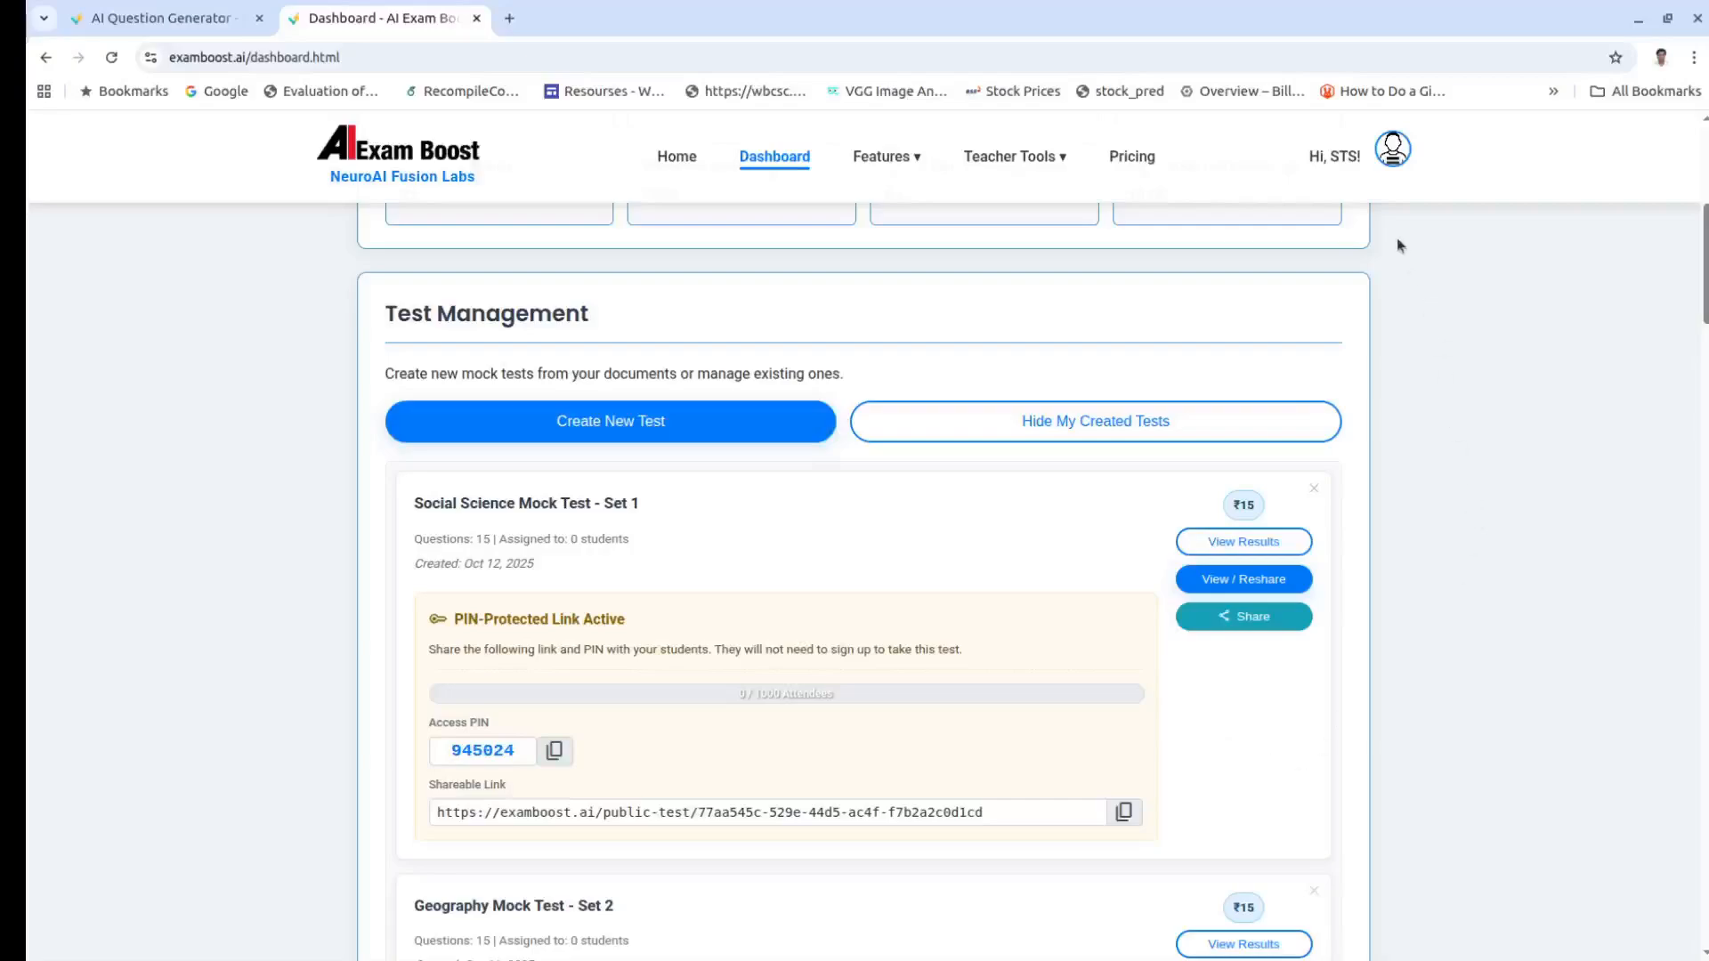
Step: Sign out of the teacher account and log back in with the saved credentials, returning to the 72-test dashboard
{"action": "scroll", "coordinate": [1392, 484], "scroll_direction": "up", "scroll_amount": 5}
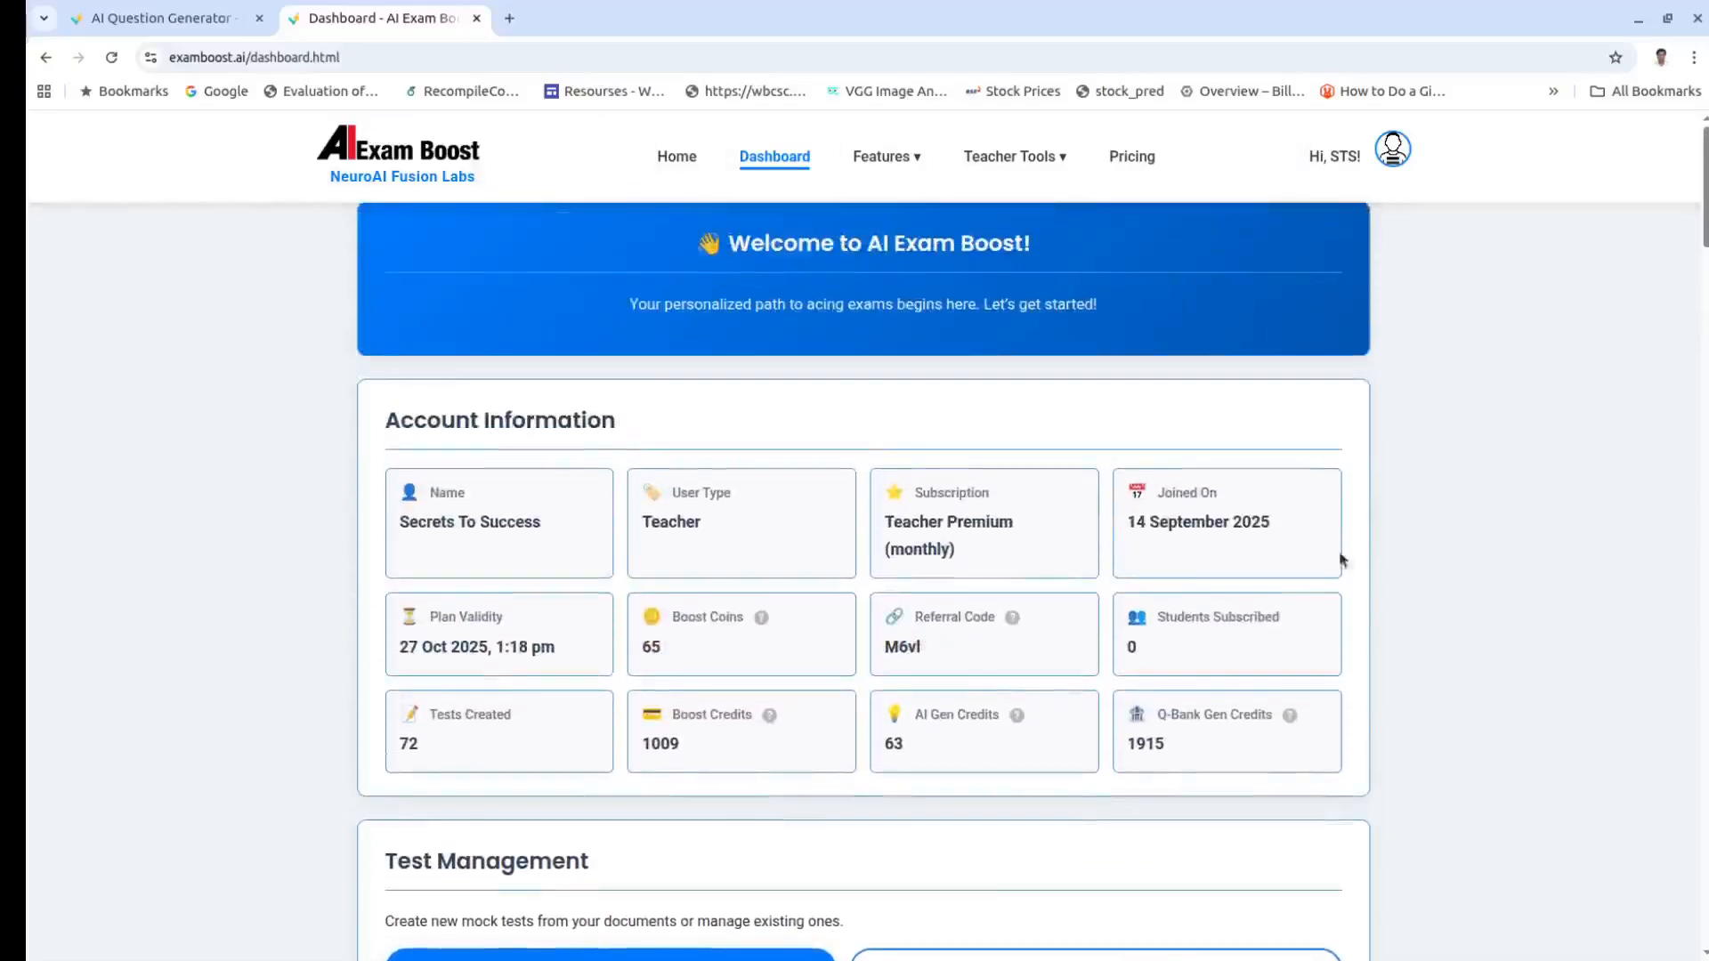
{"action": "left_click_drag", "start_coordinate": [914, 713], "coordinate": [1008, 722]}
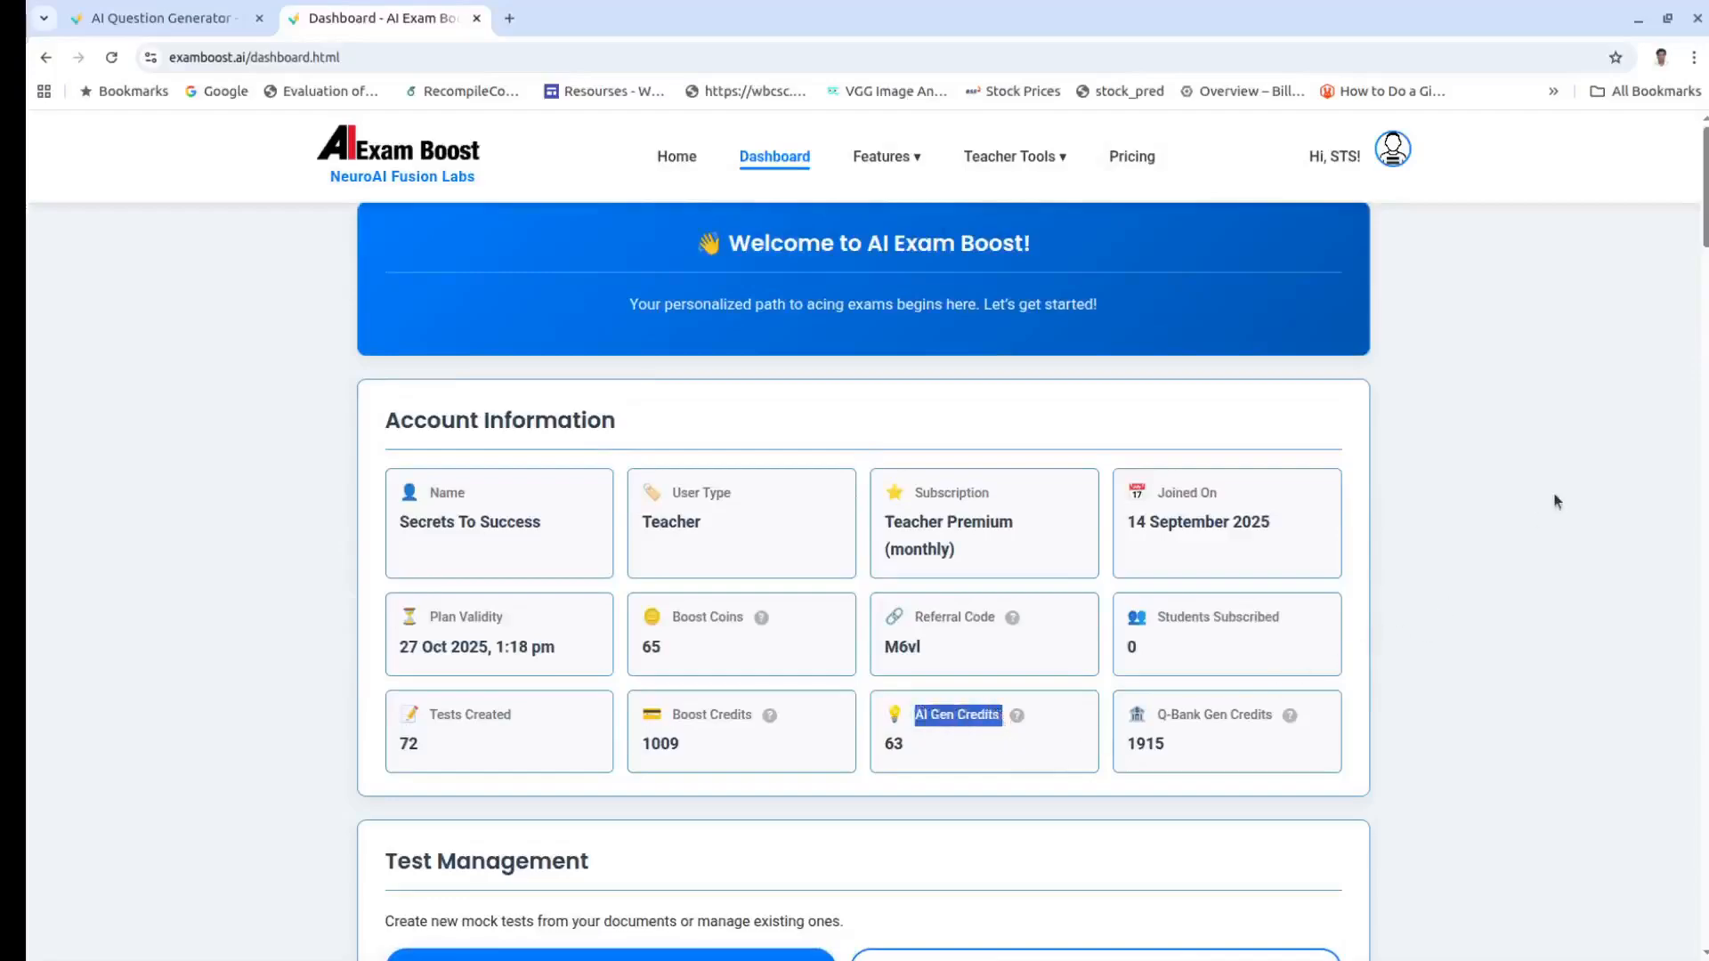
{"action": "left_click", "coordinate": [1393, 150]}
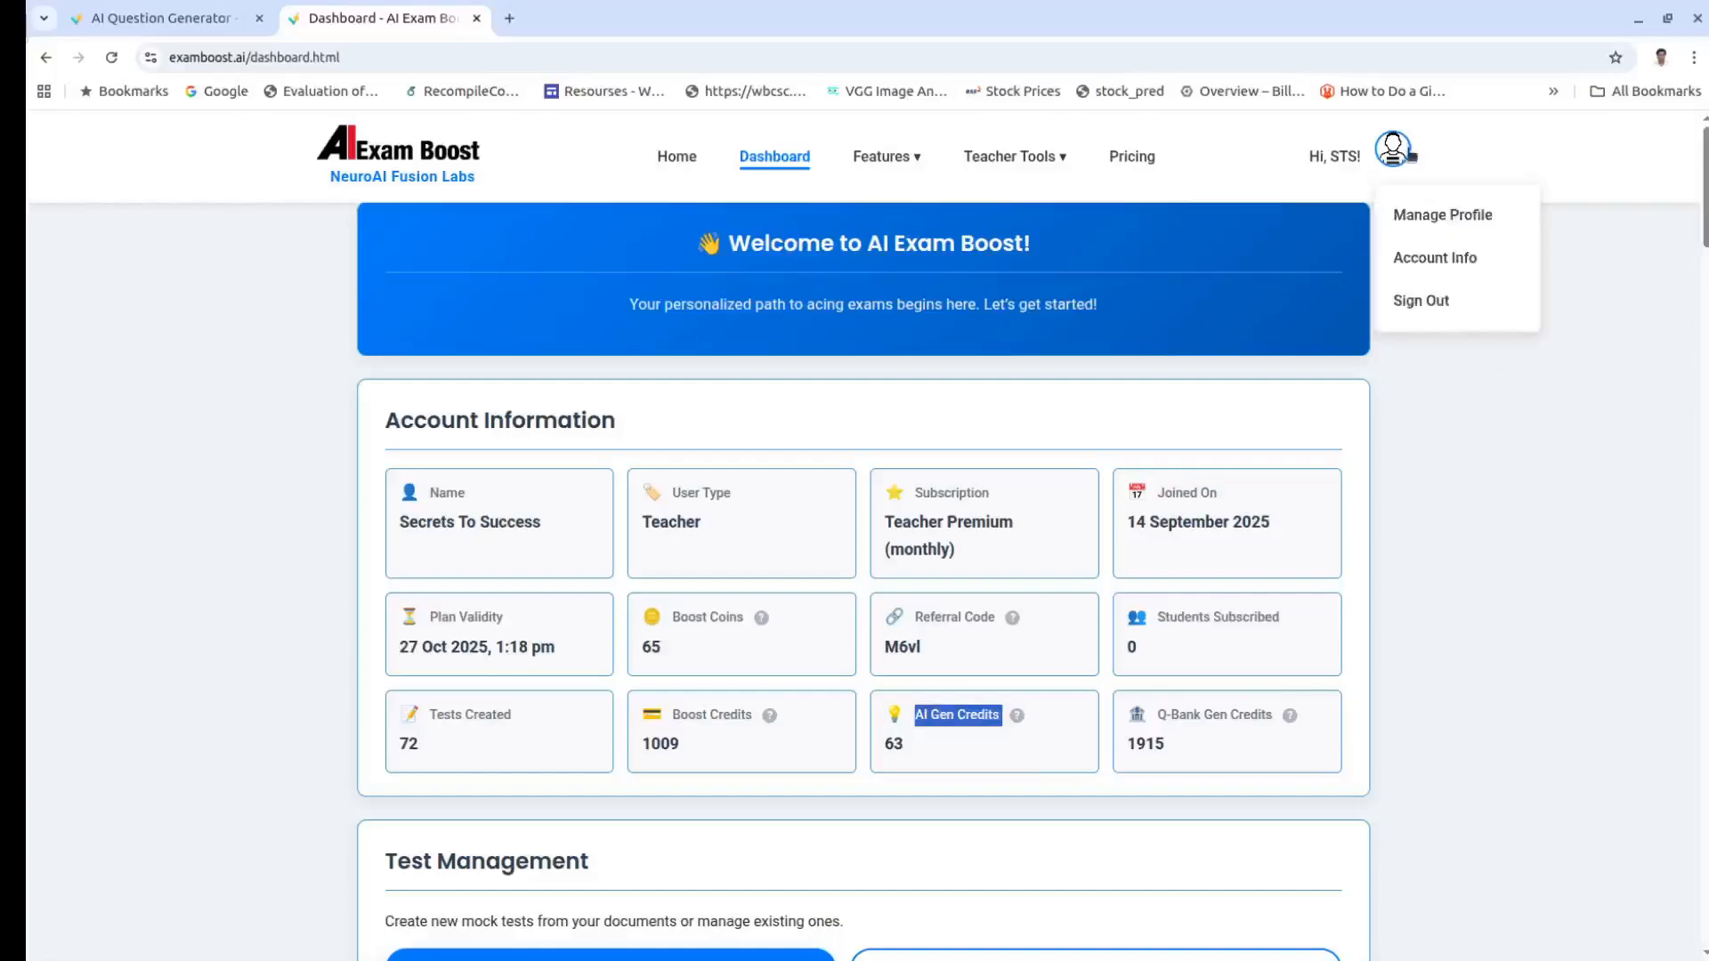
{"action": "left_click", "coordinate": [1419, 301]}
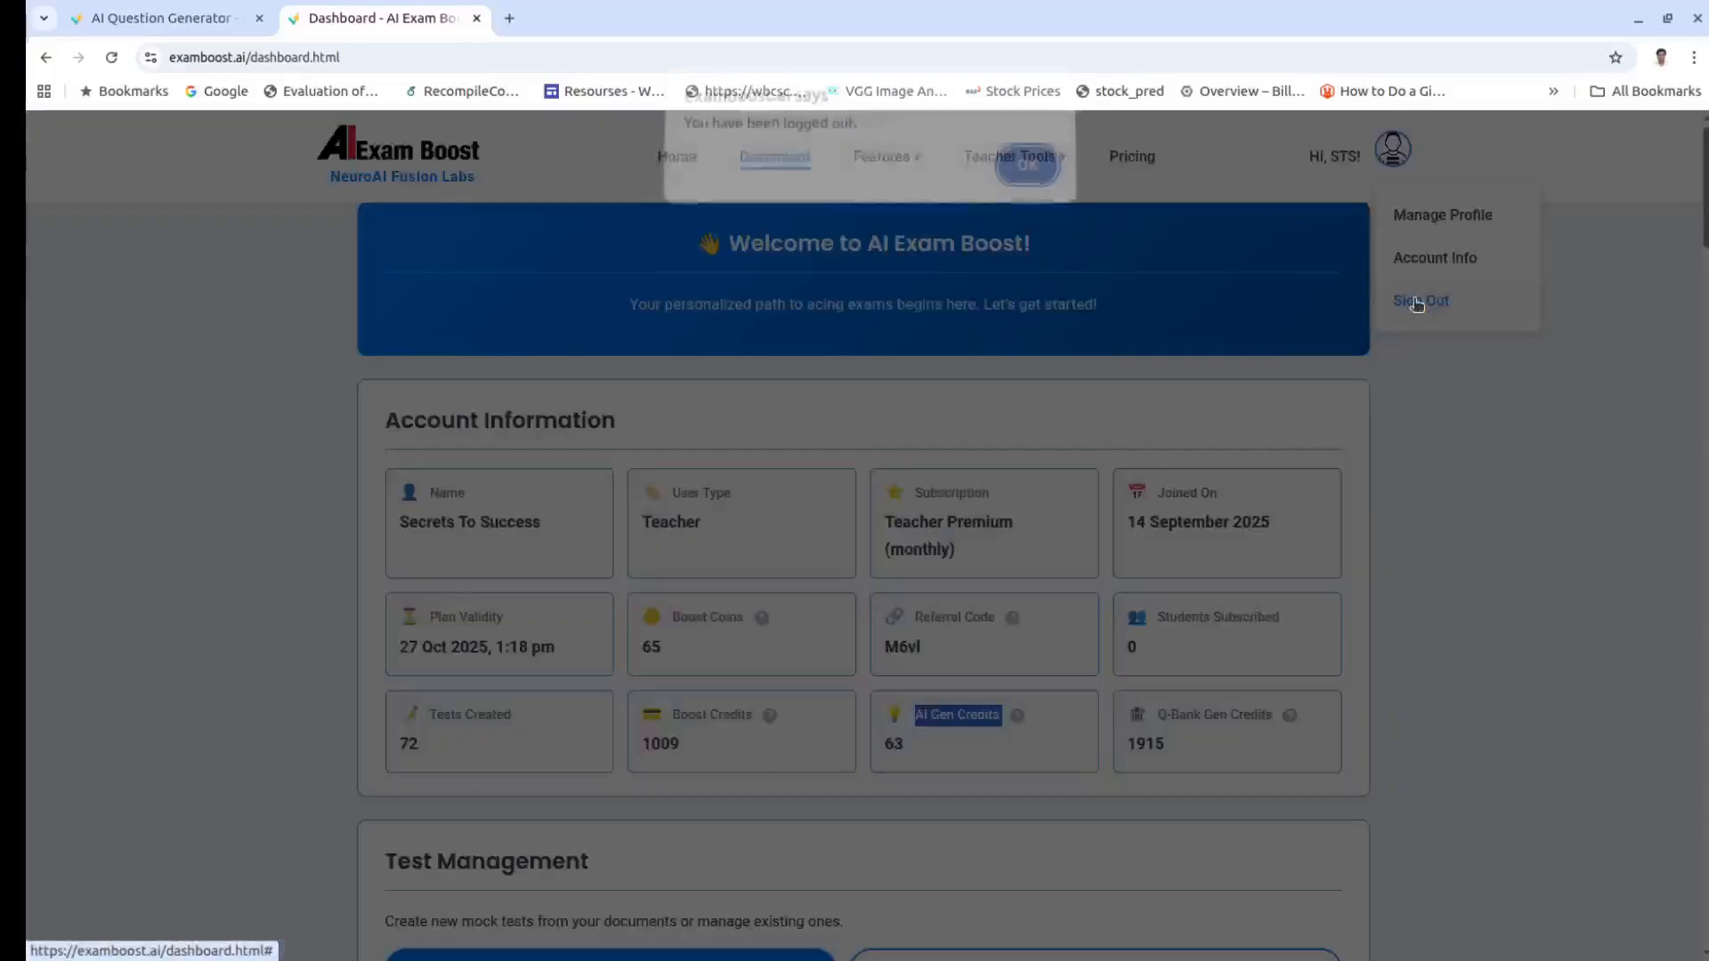
{"action": "left_click", "coordinate": [1037, 177]}
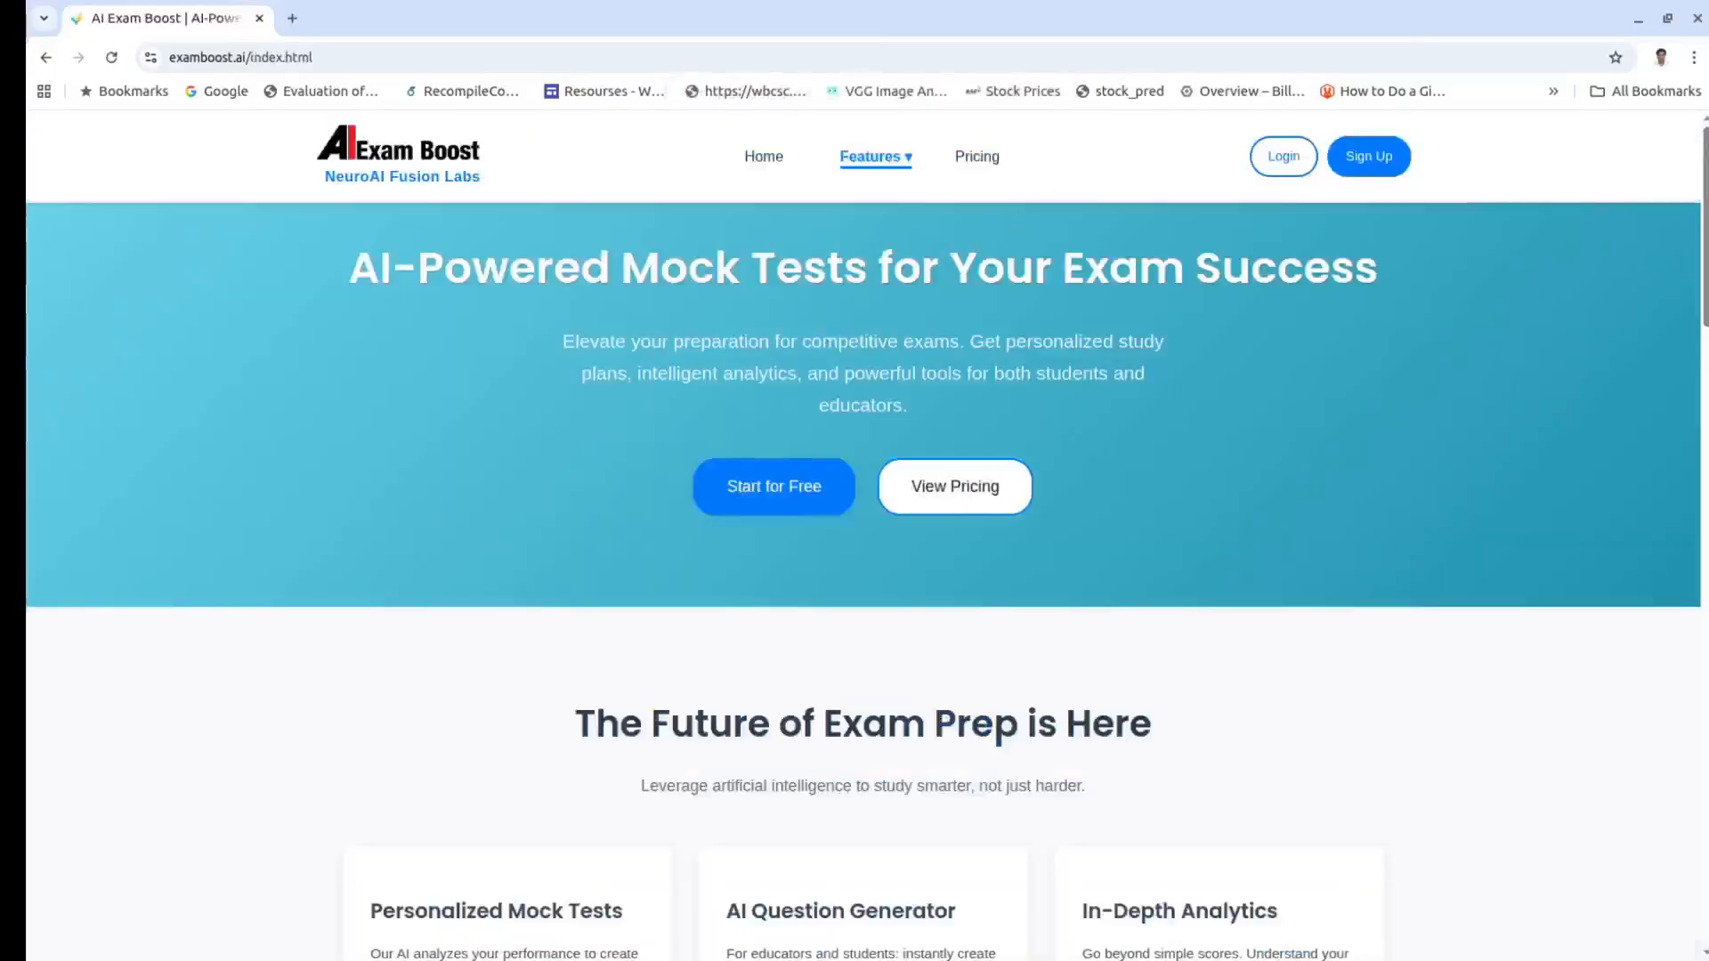
{"action": "left_click", "coordinate": [1284, 155]}
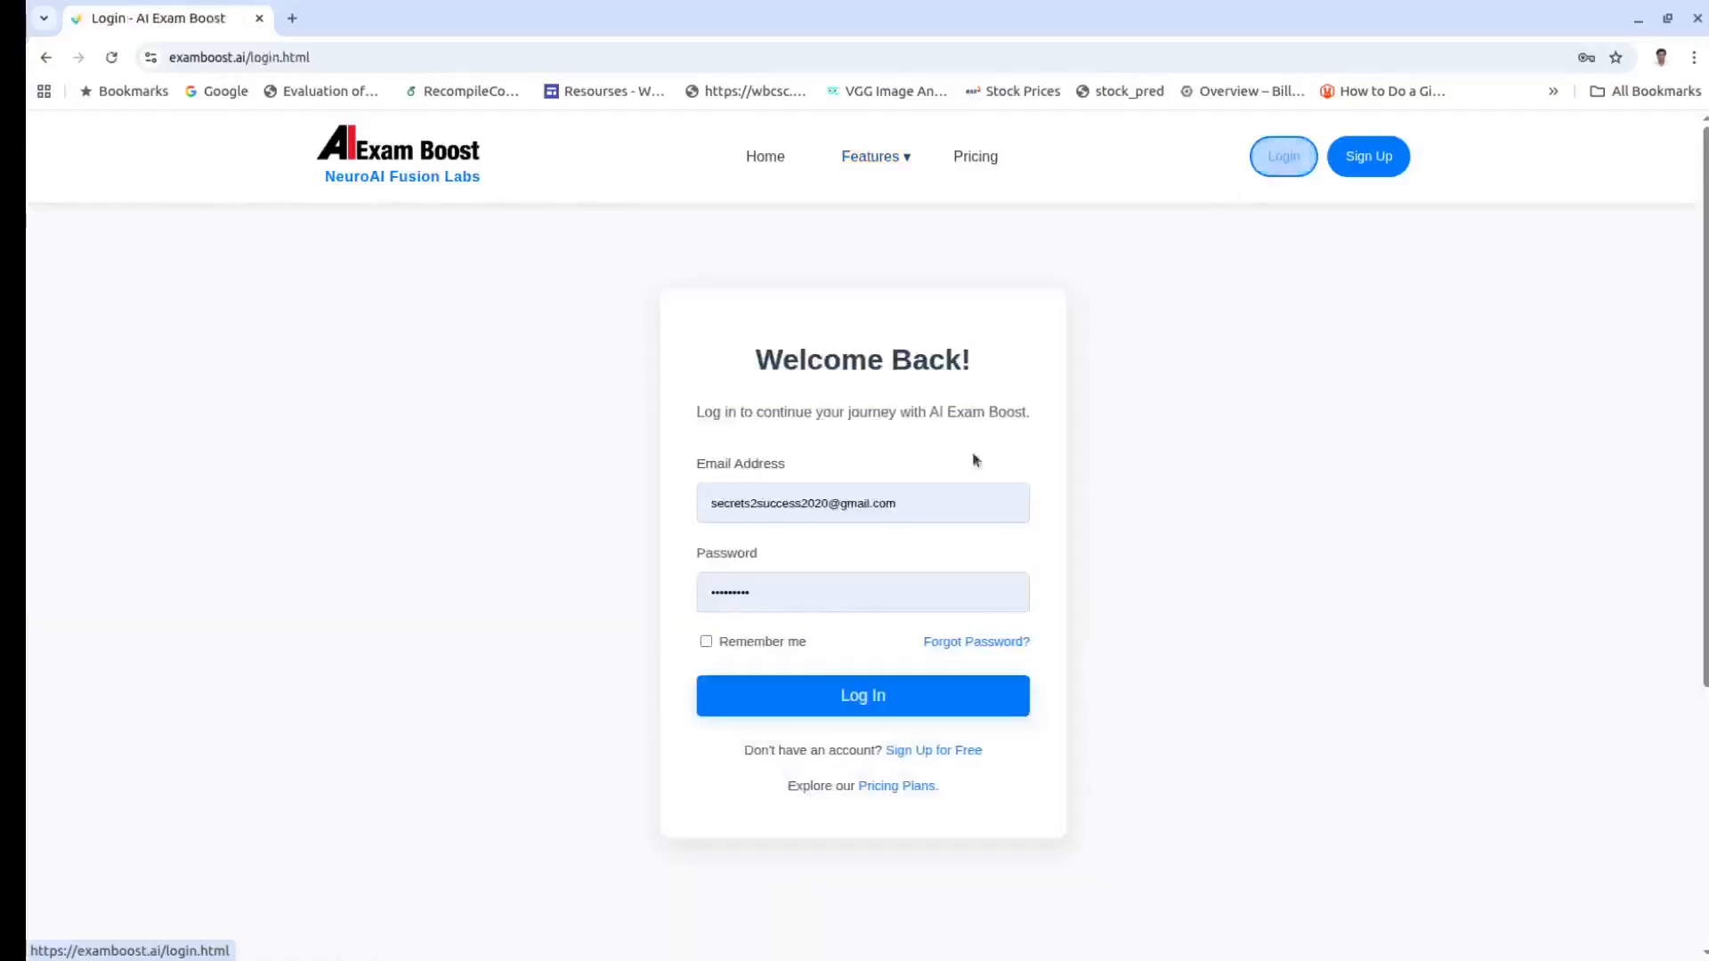
{"action": "left_click", "coordinate": [828, 696]}
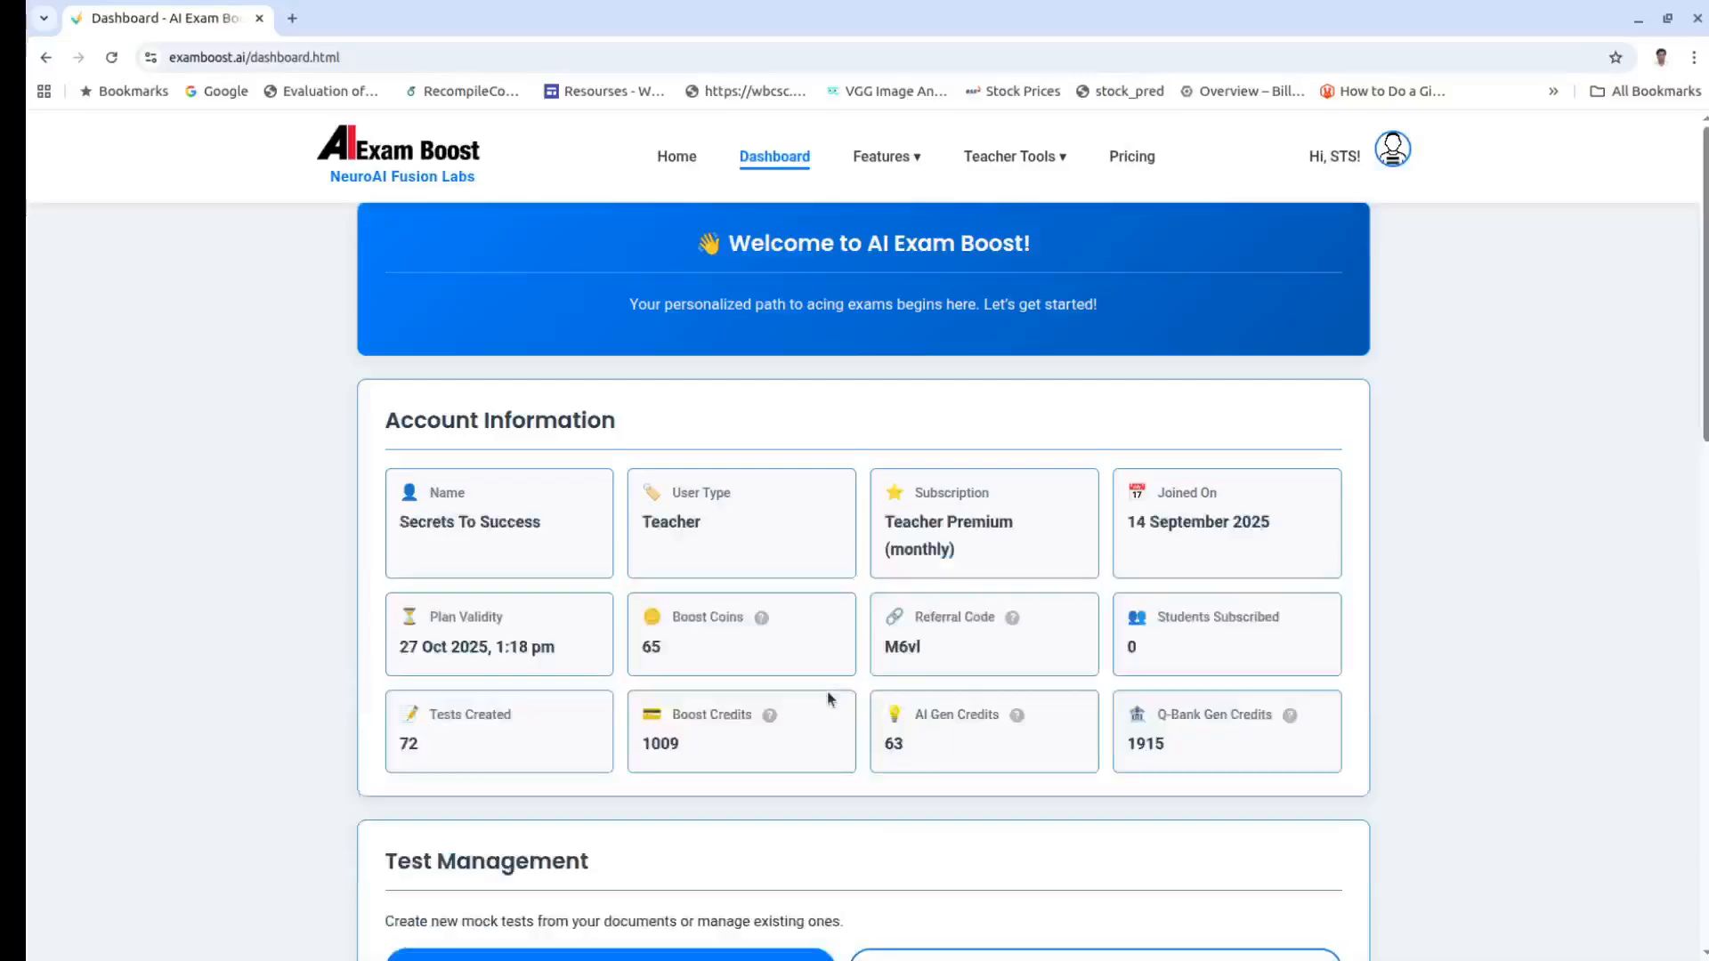
Step: Copy the recommended share post text for Social Science Mock Test - Set 1 from My Created Tests
{"action": "scroll", "coordinate": [928, 659], "scroll_direction": "down", "scroll_amount": 4}
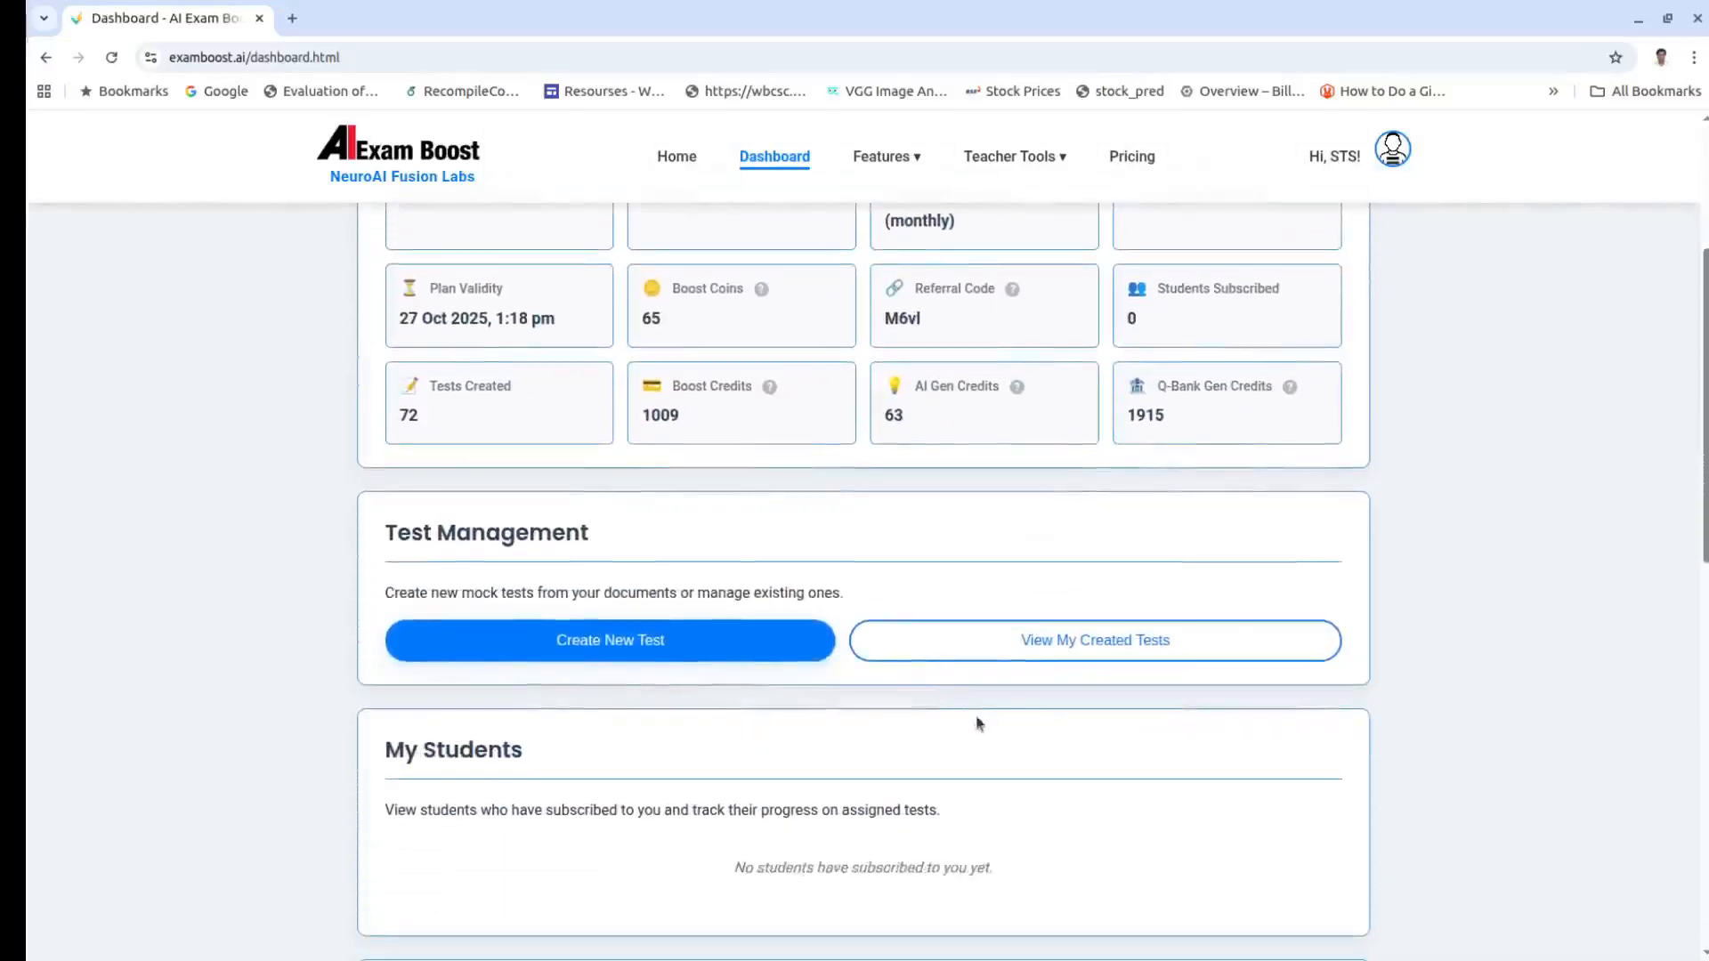
{"action": "left_click", "coordinate": [1047, 644]}
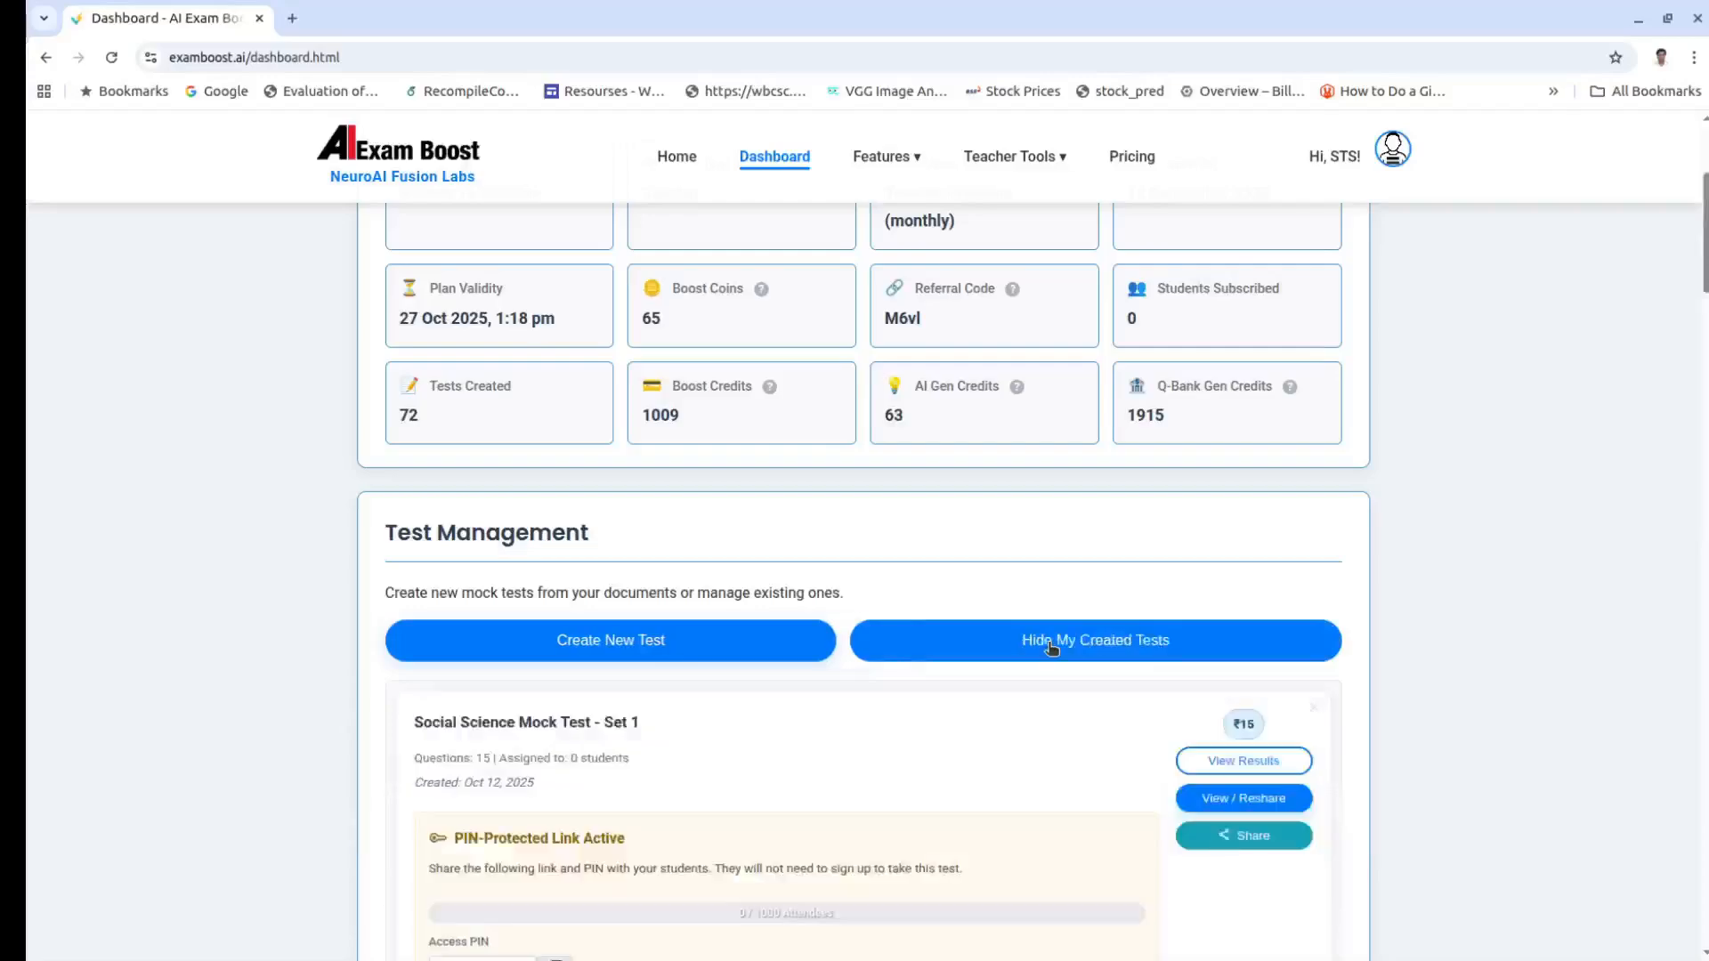
{"action": "scroll", "coordinate": [1050, 648], "scroll_direction": "down", "scroll_amount": 3}
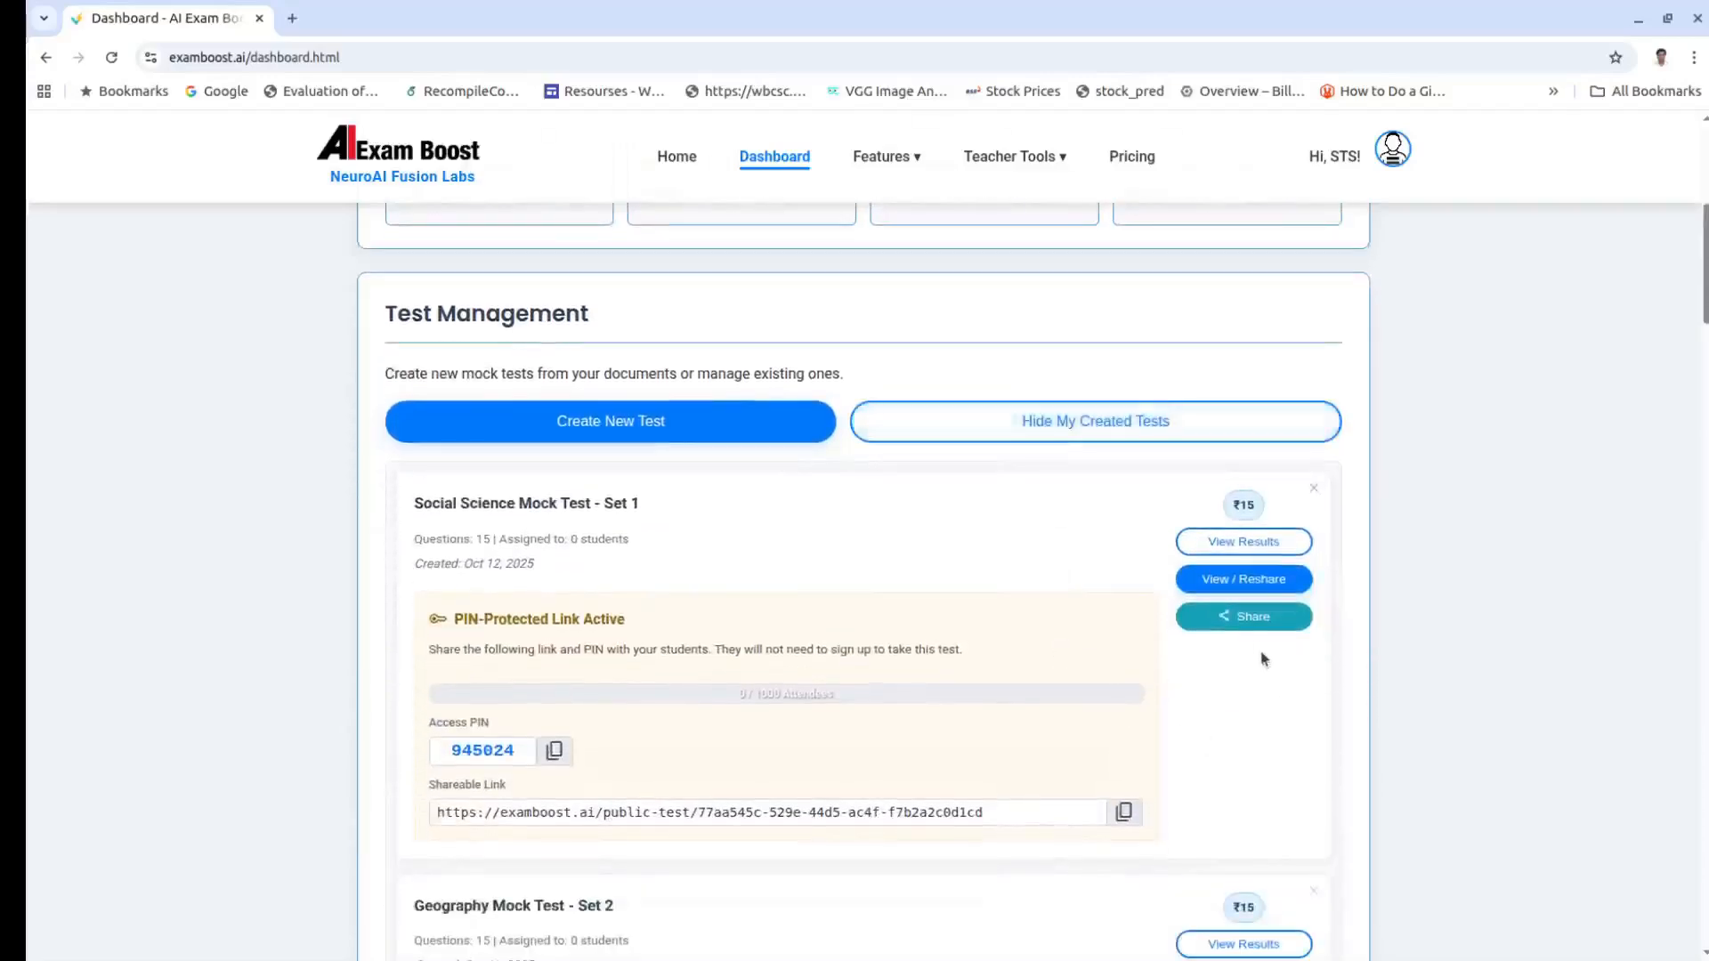
{"action": "left_click", "coordinate": [1244, 620]}
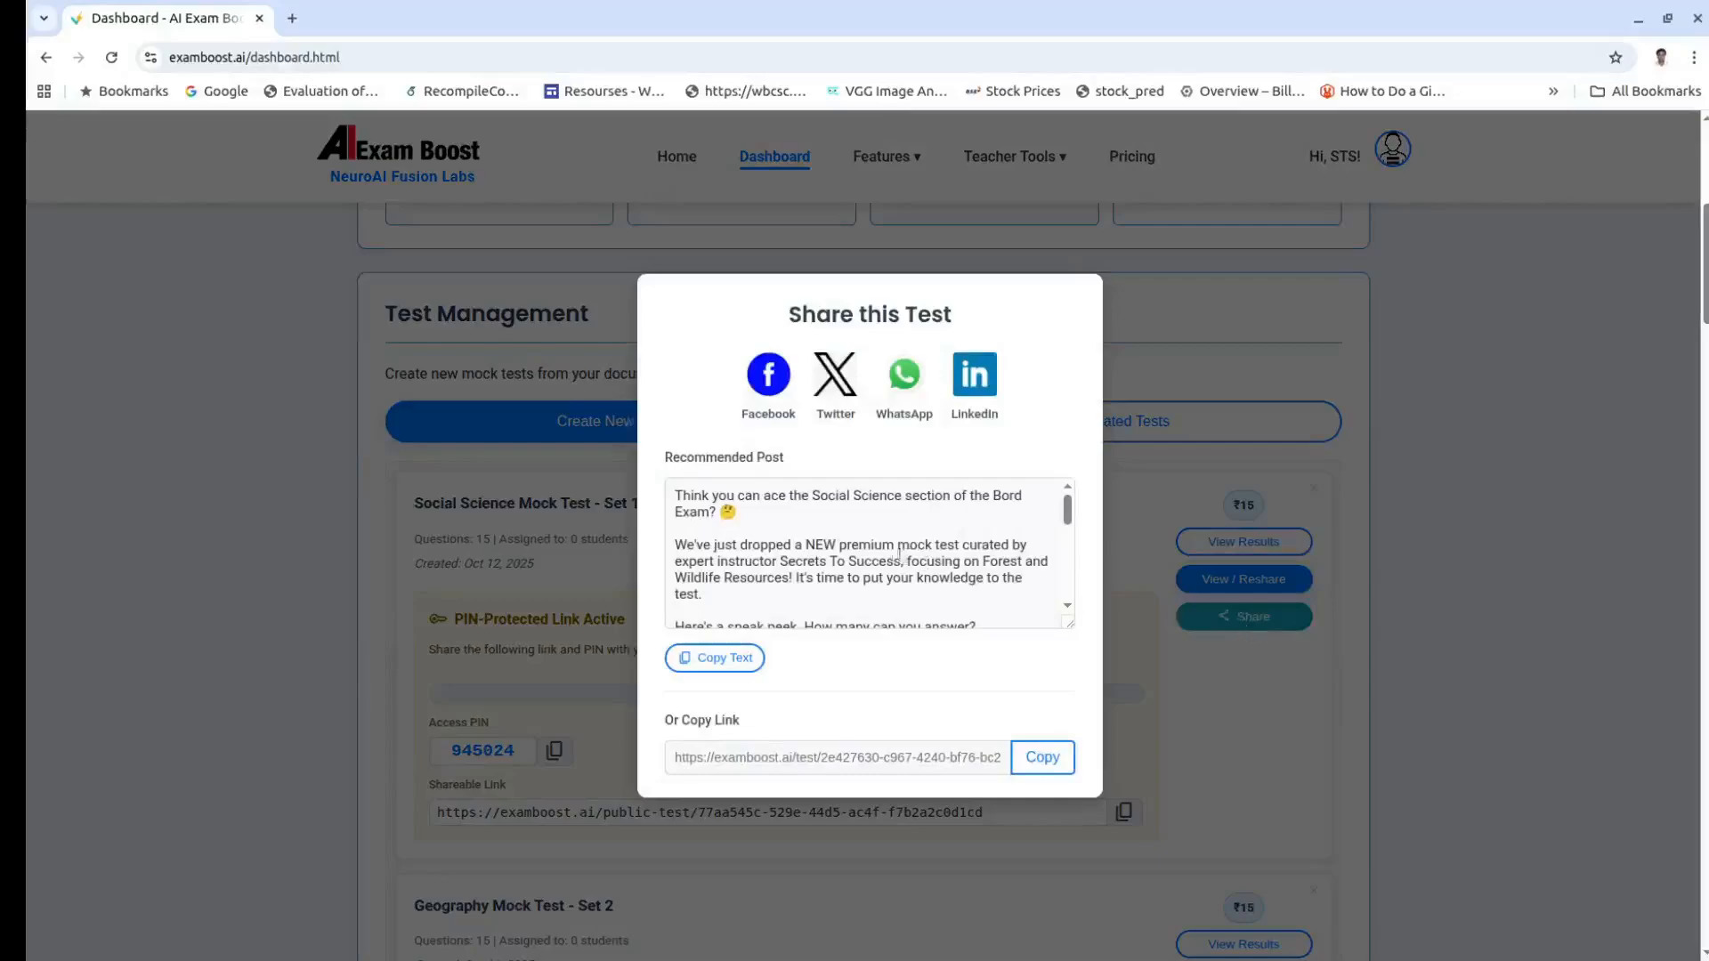
{"action": "left_click", "coordinate": [742, 662]}
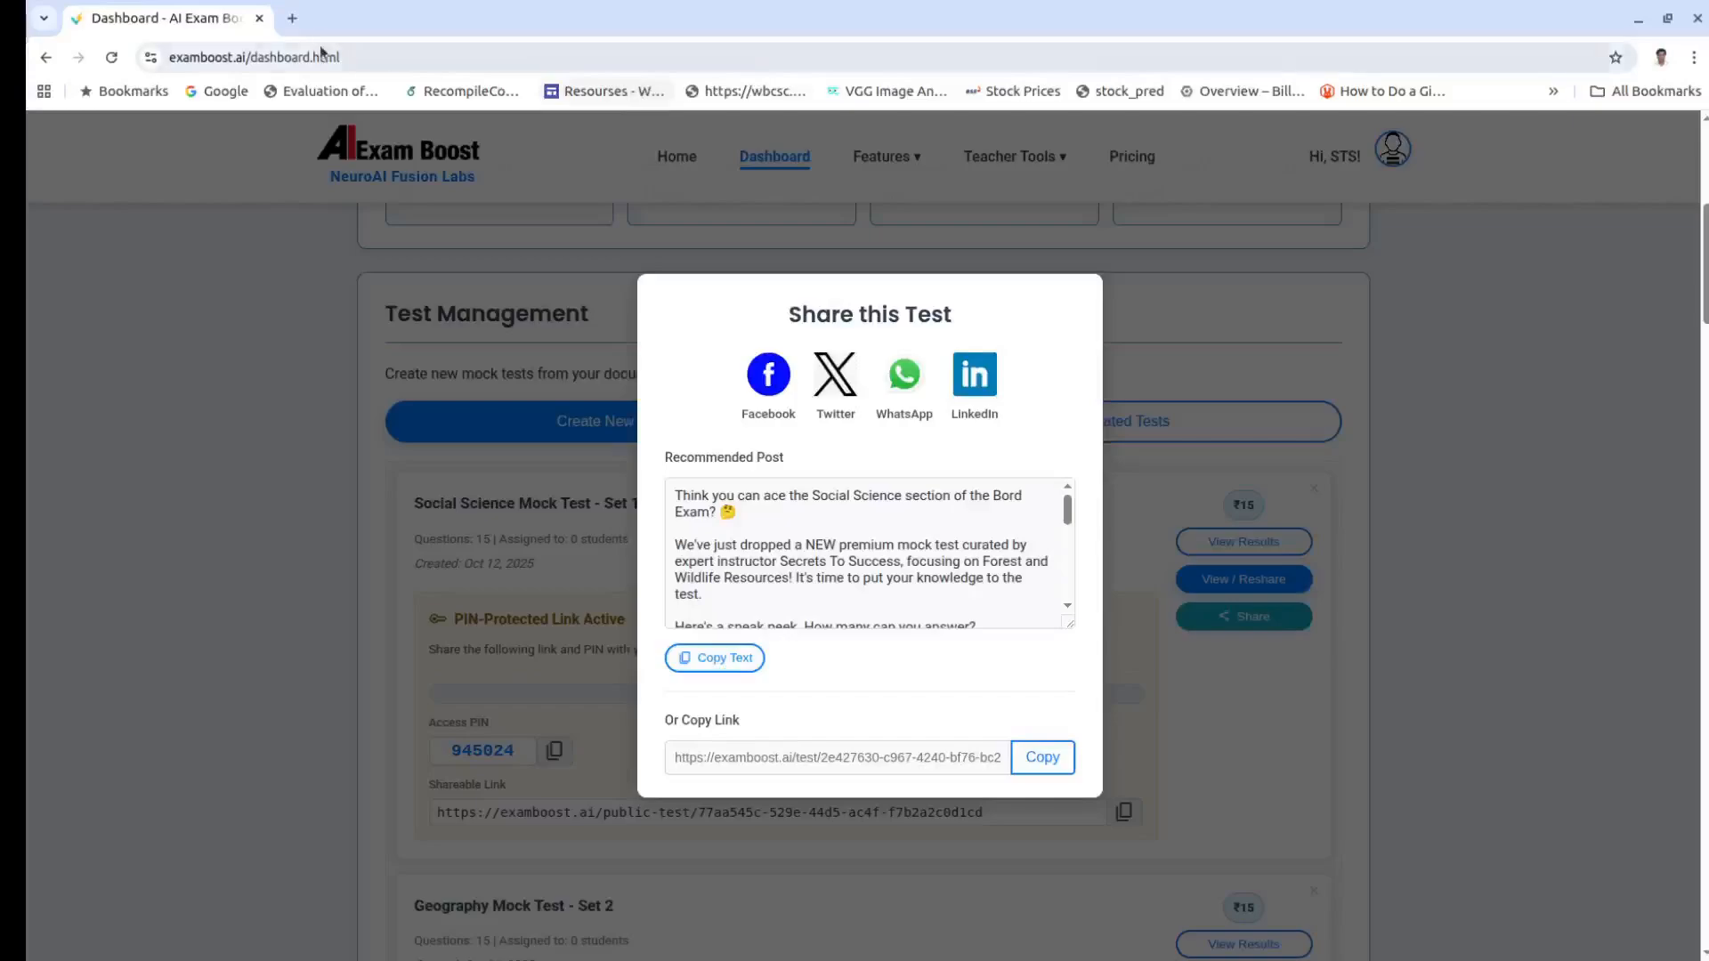
{"action": "left_click", "coordinate": [299, 22]}
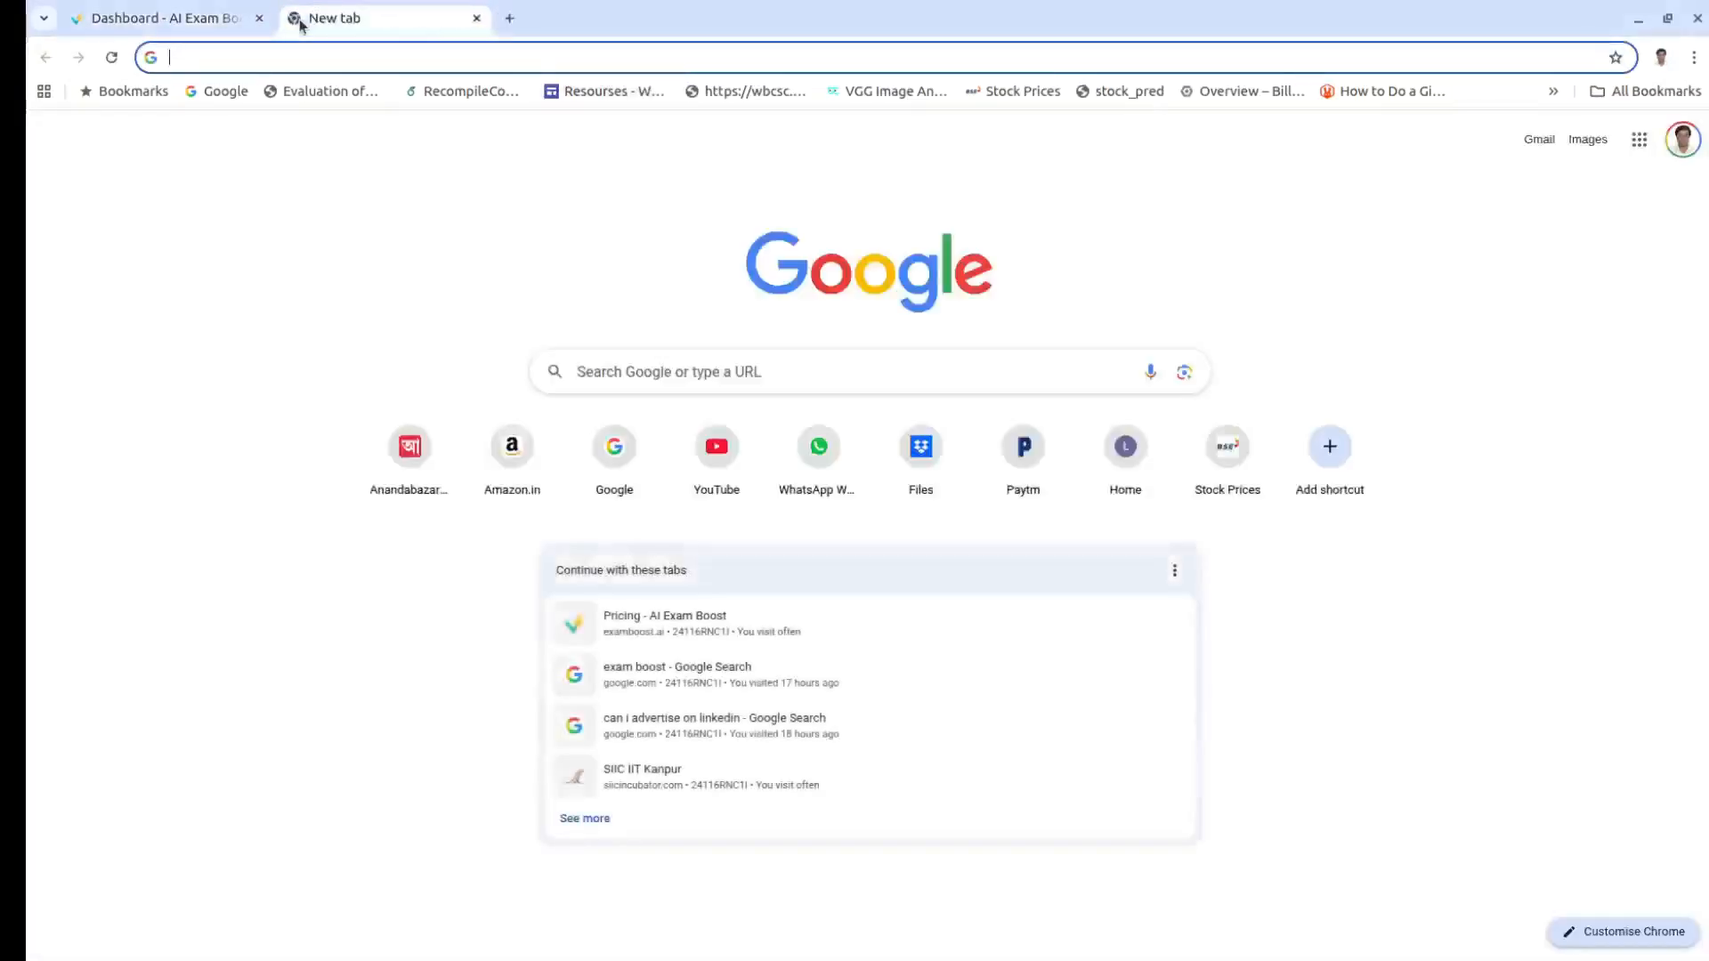
Step: Go to facebook.com, open the managed AI Exam Boost page, and start a new page post
{"action": "type", "text": "facebook.com"}
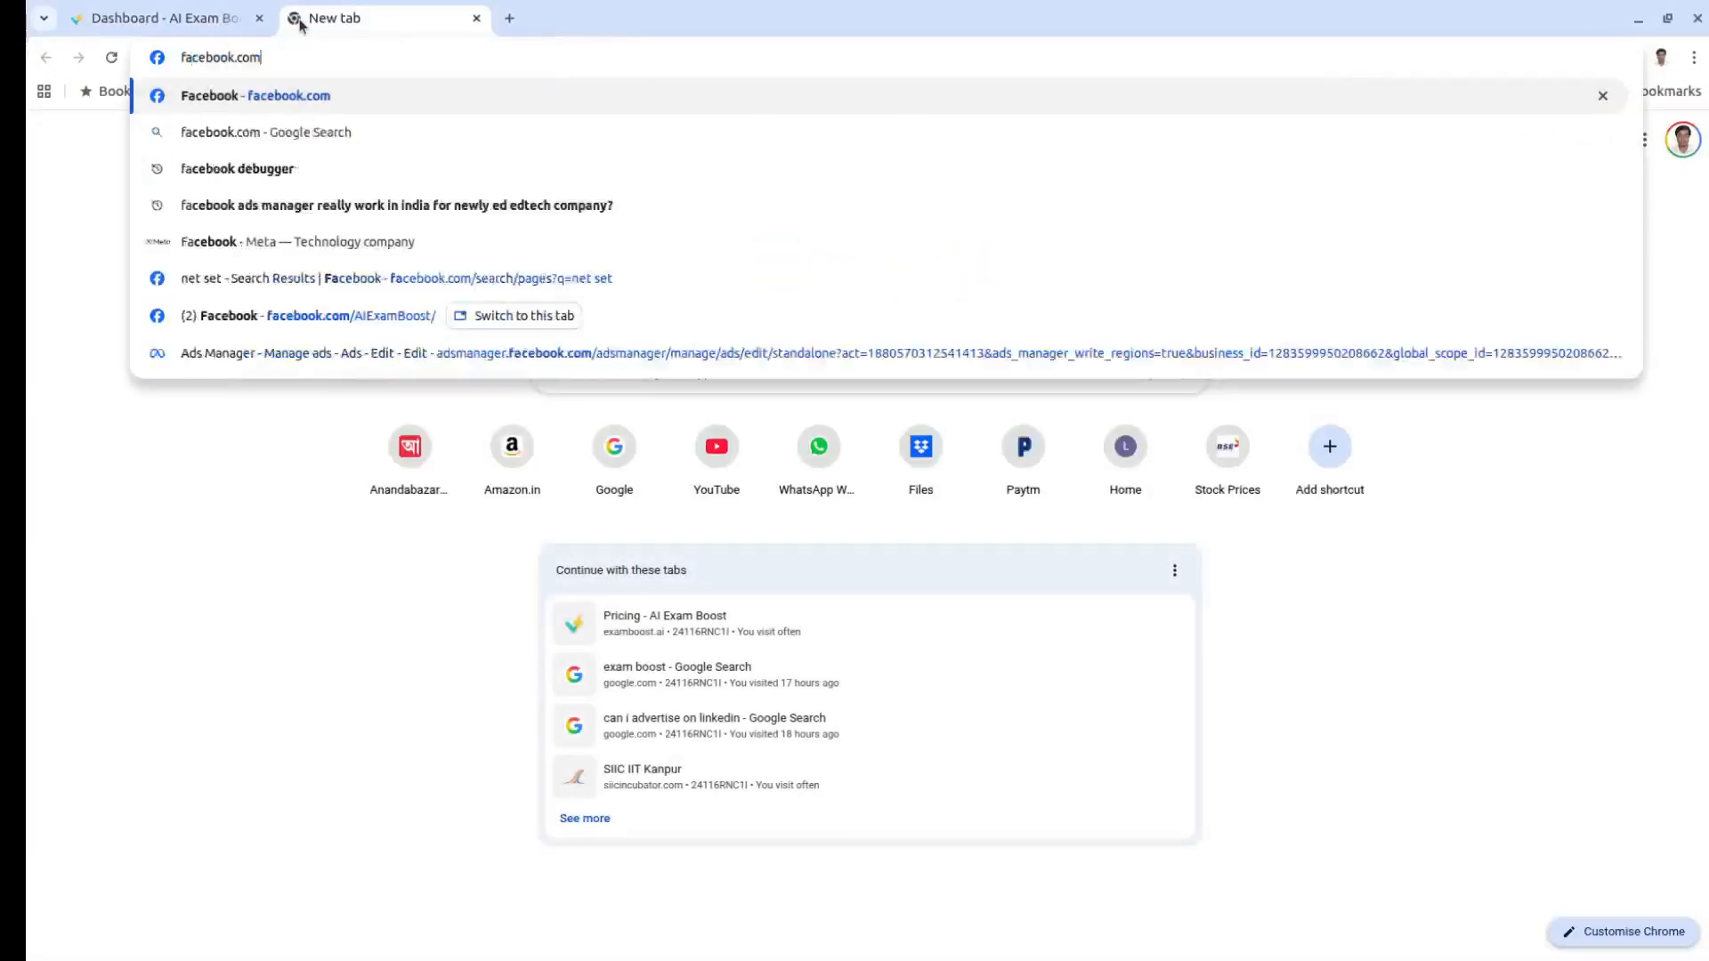
{"action": "key", "text": "Return"}
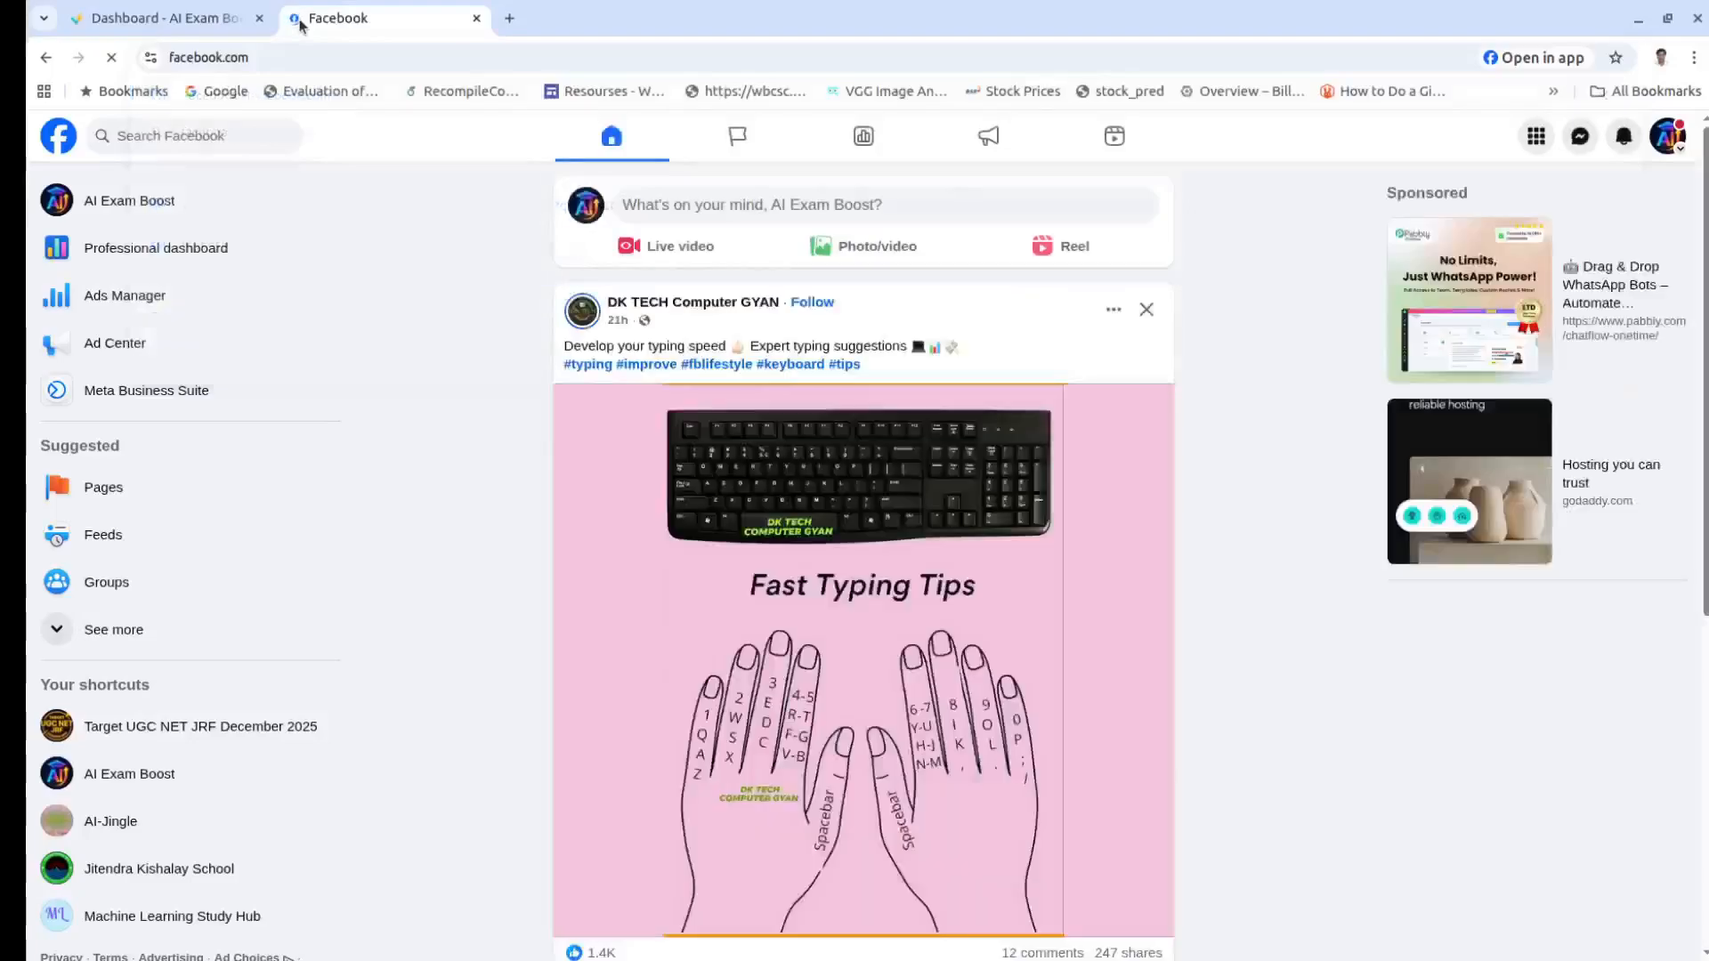
{"action": "left_click", "coordinate": [746, 145]}
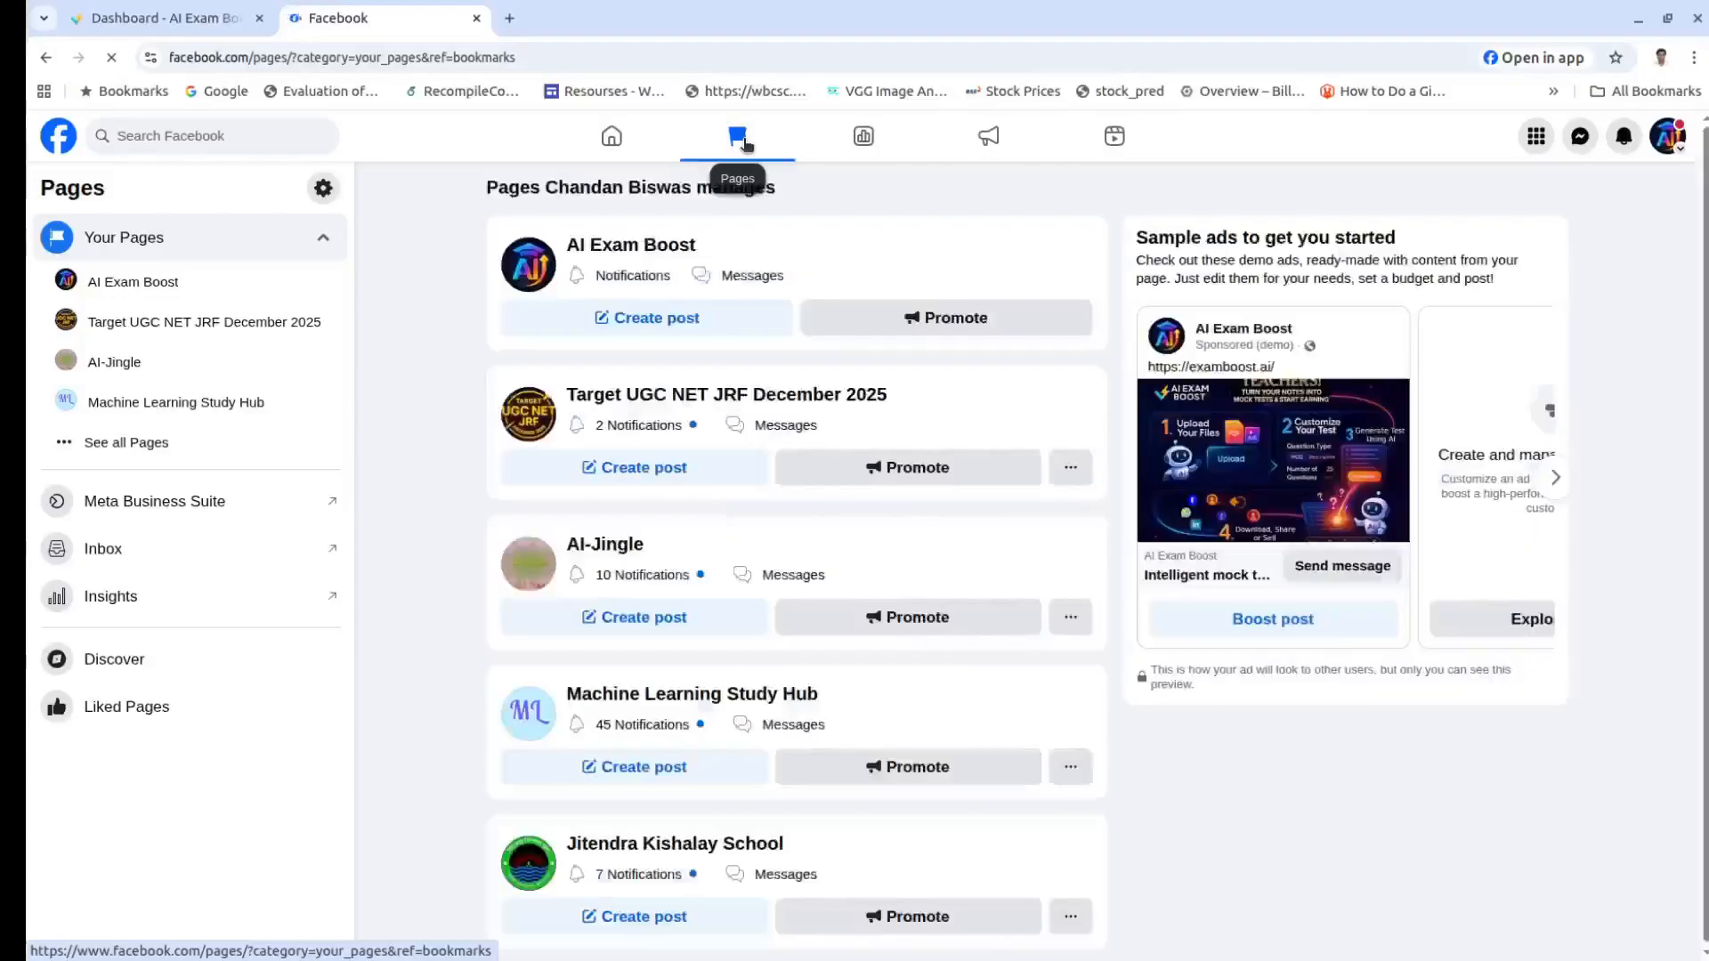
{"action": "left_click", "coordinate": [633, 246]}
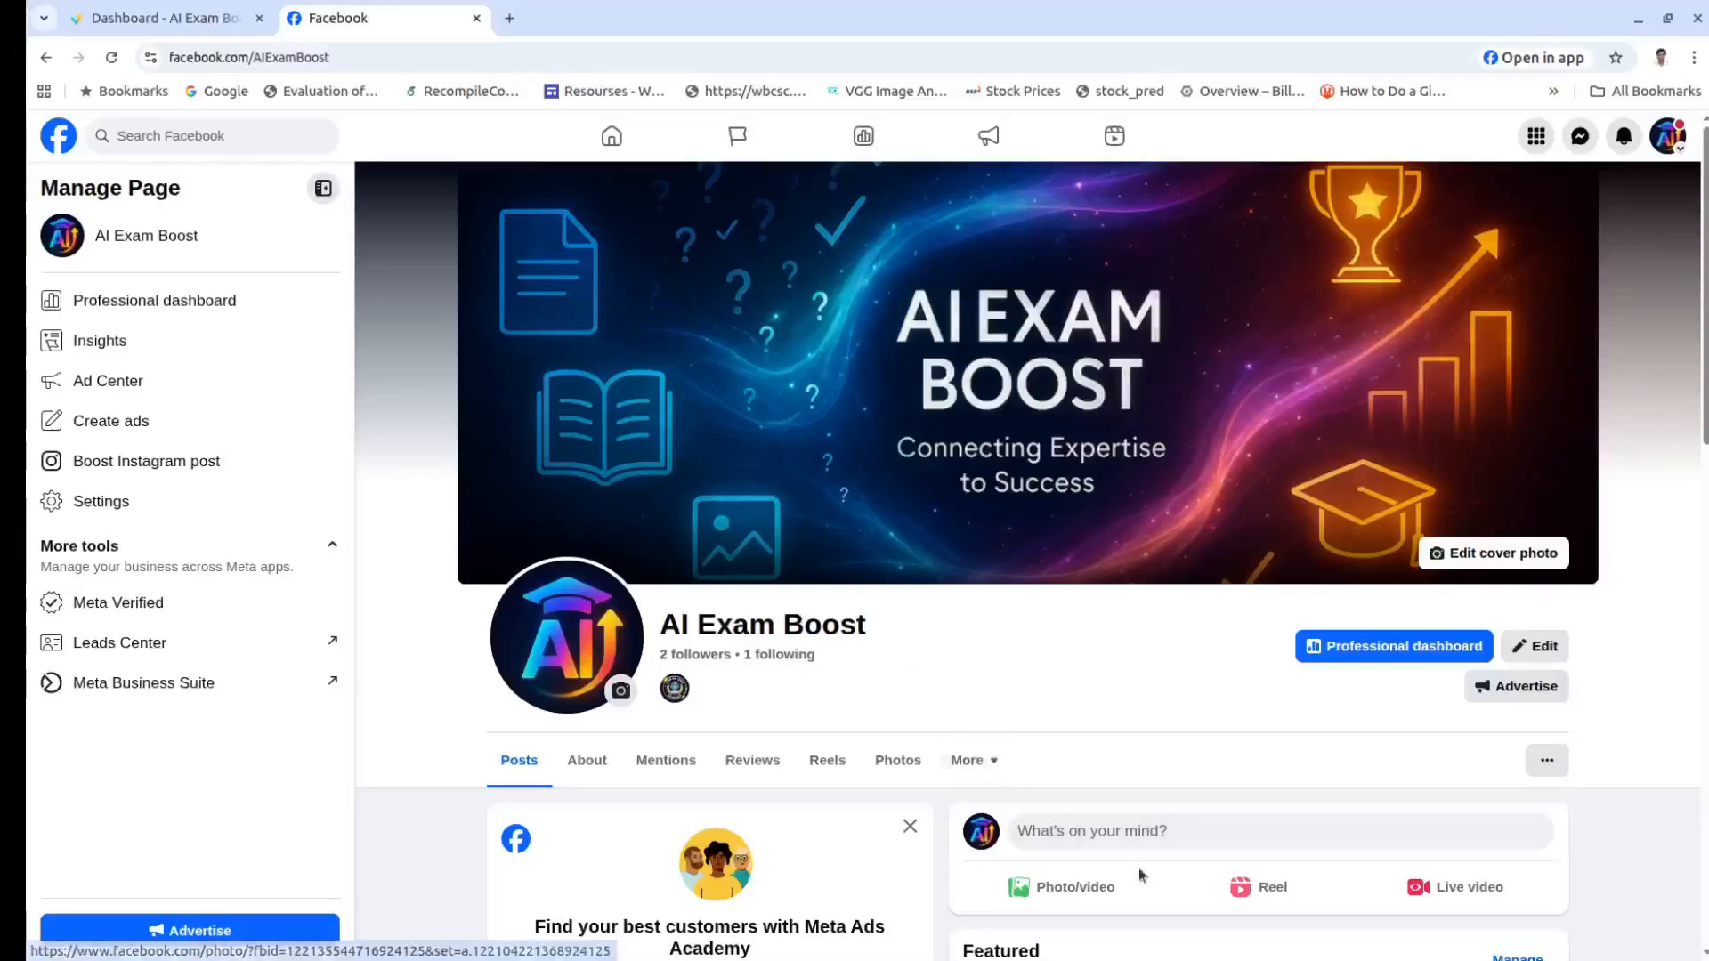
{"action": "left_click", "coordinate": [1112, 830]}
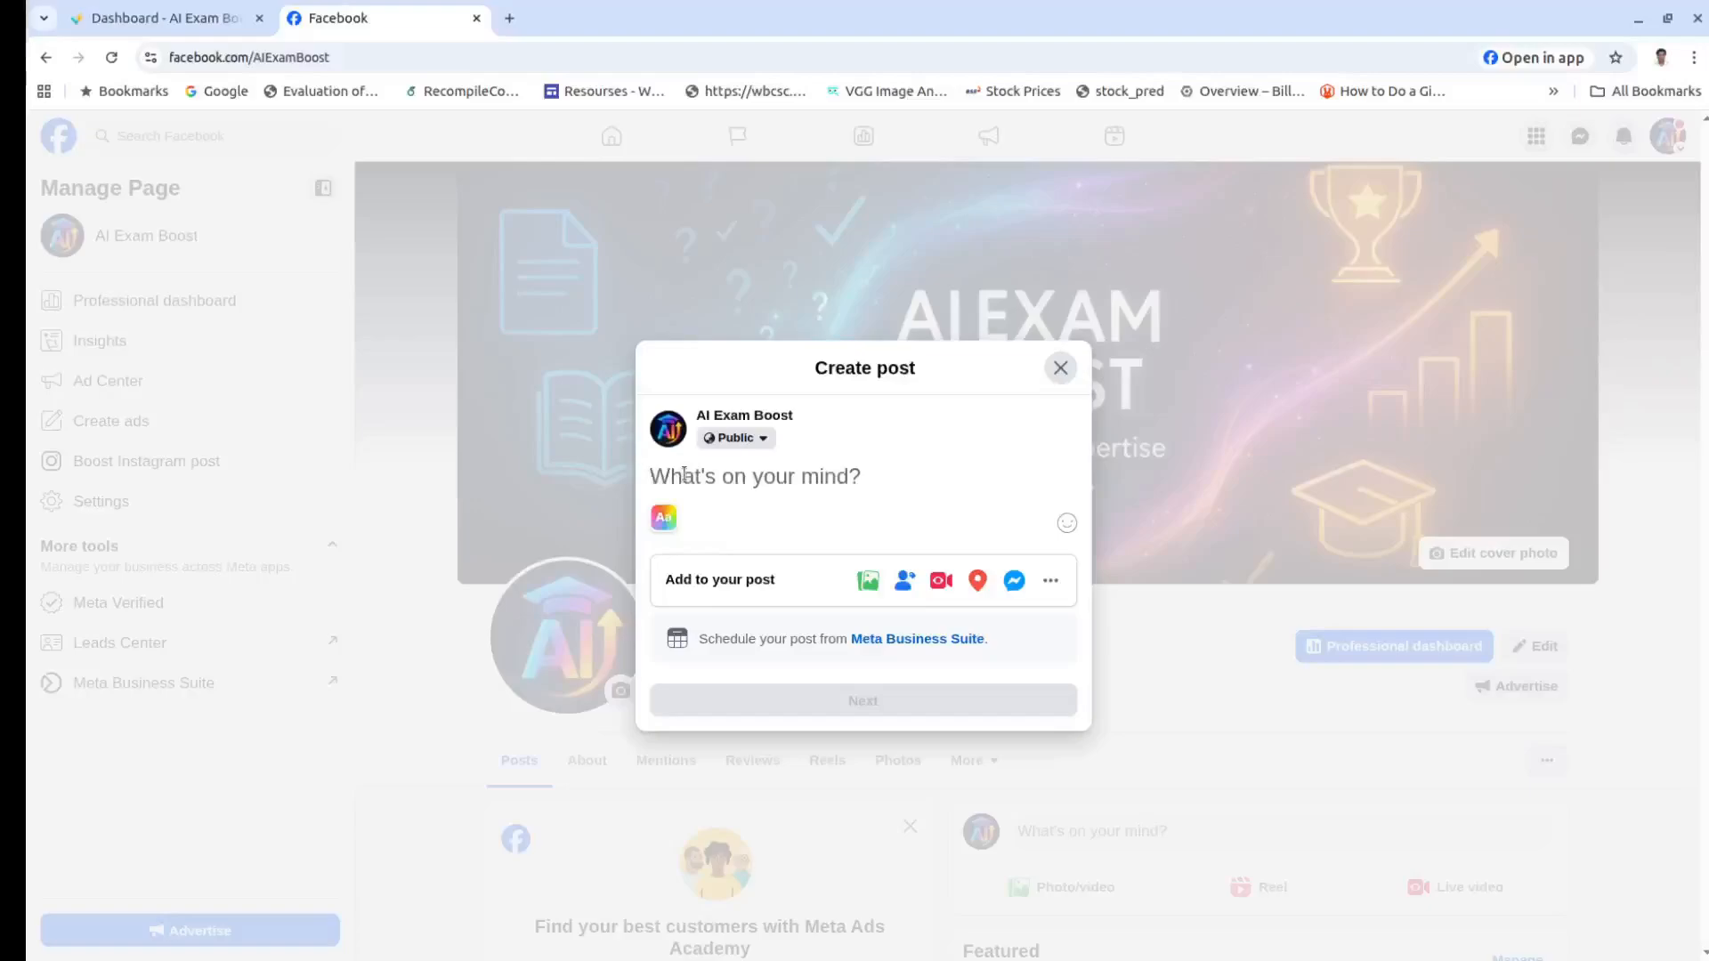
Step: Paste the copied Social Science mock test promotion into the composer and publish it with its examboost link preview
{"action": "key", "text": "ctrl+v"}
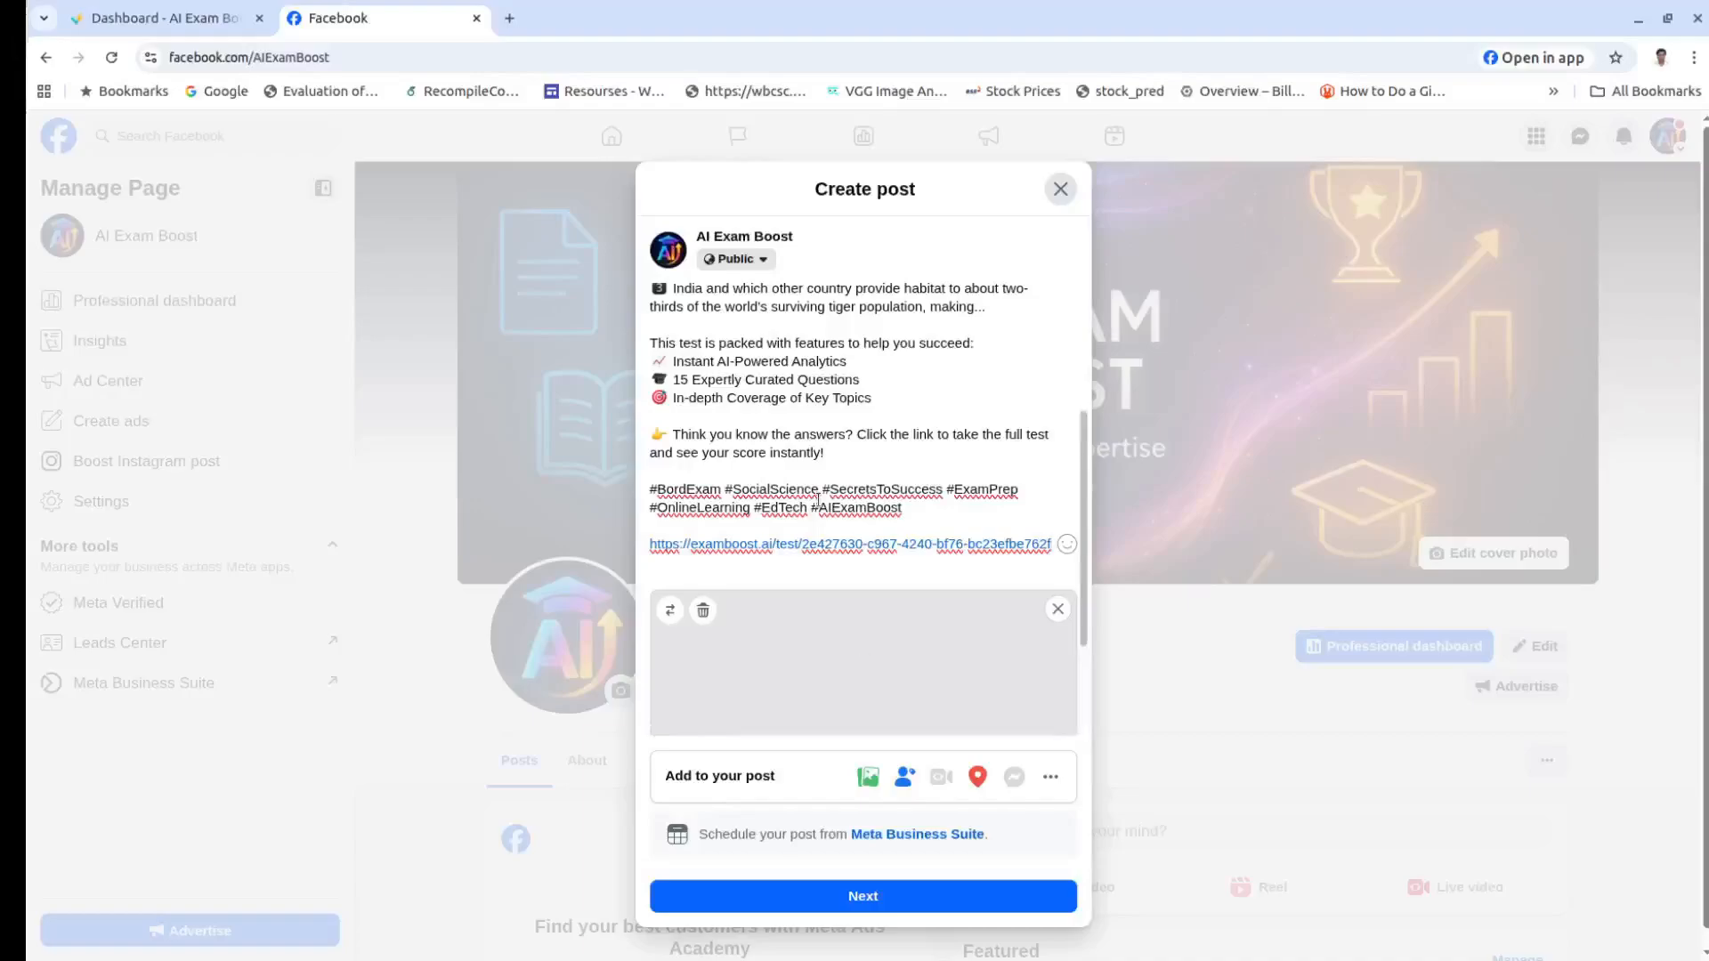
{"action": "scroll", "coordinate": [819, 500], "scroll_direction": "down", "scroll_amount": 3}
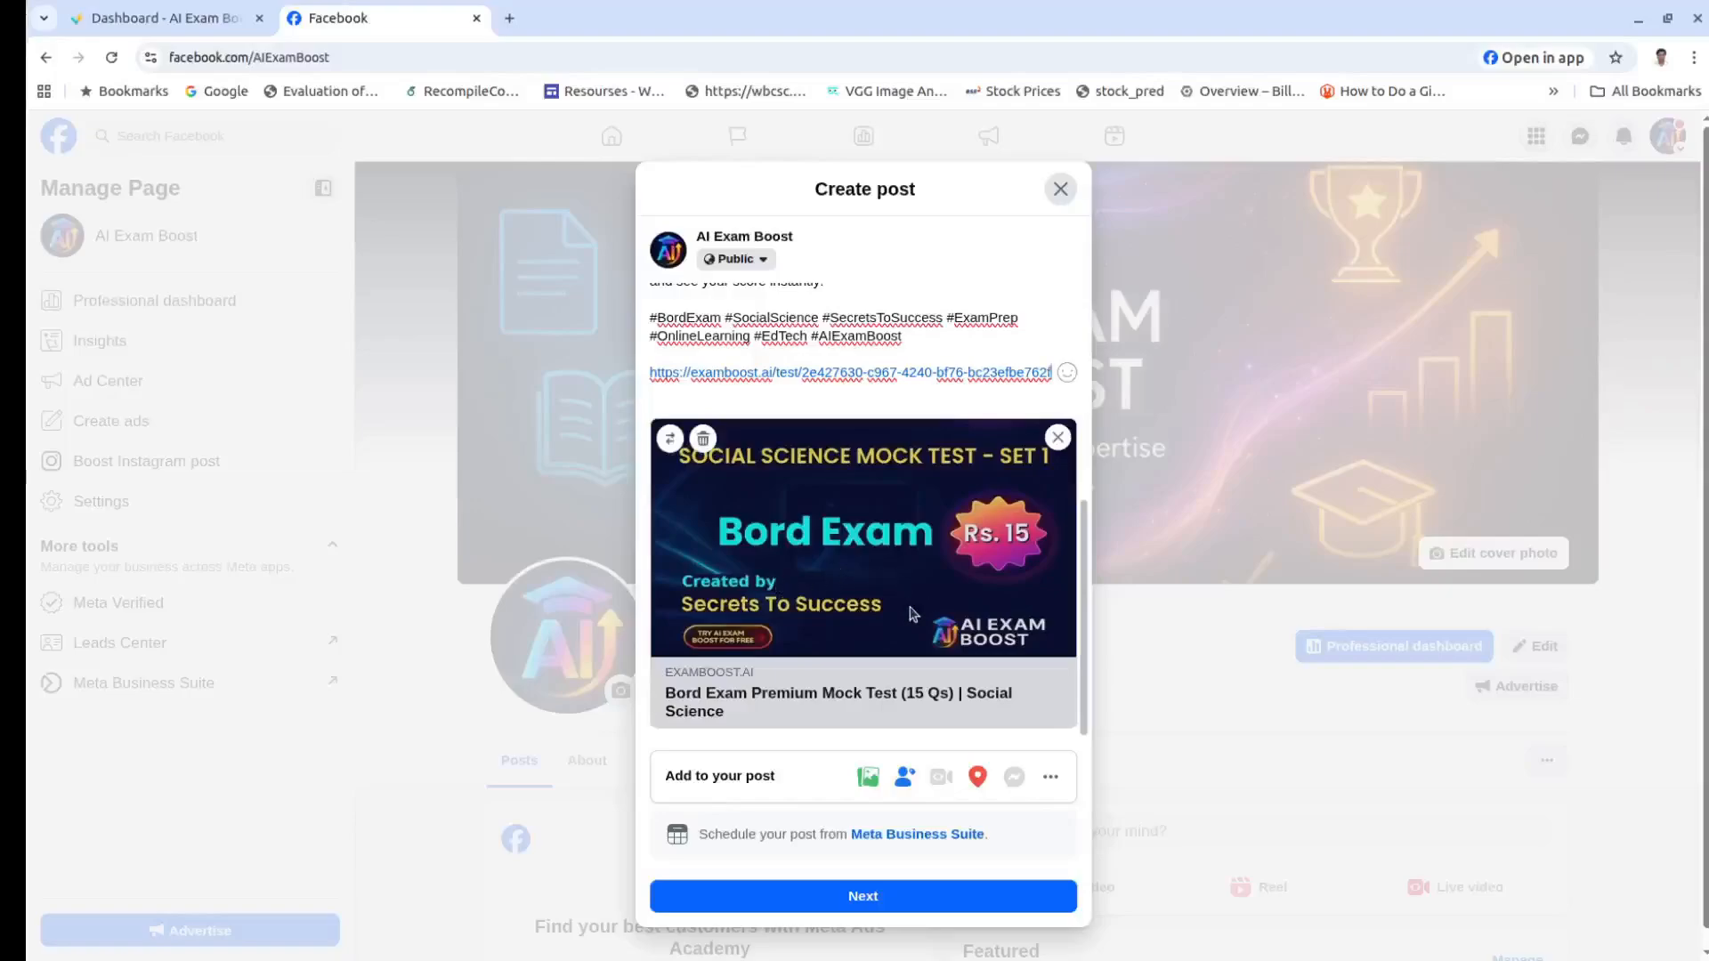
{"action": "left_click", "coordinate": [861, 897]}
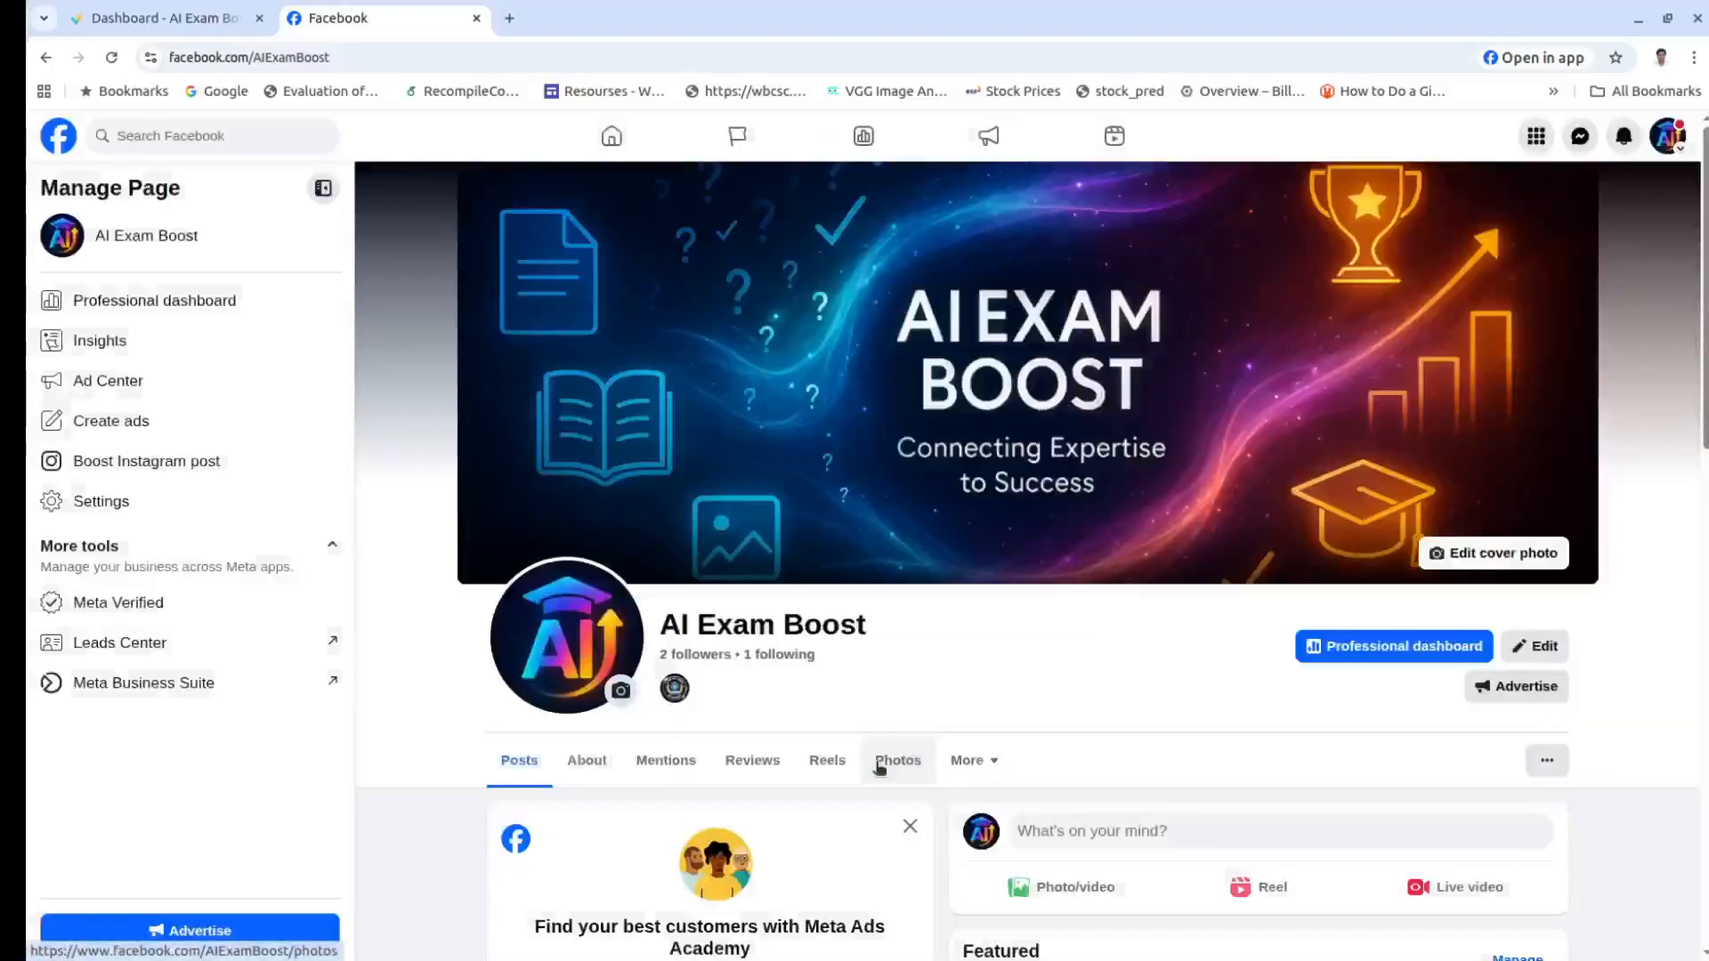
{"action": "scroll", "coordinate": [1237, 610], "scroll_direction": "down", "scroll_amount": 8}
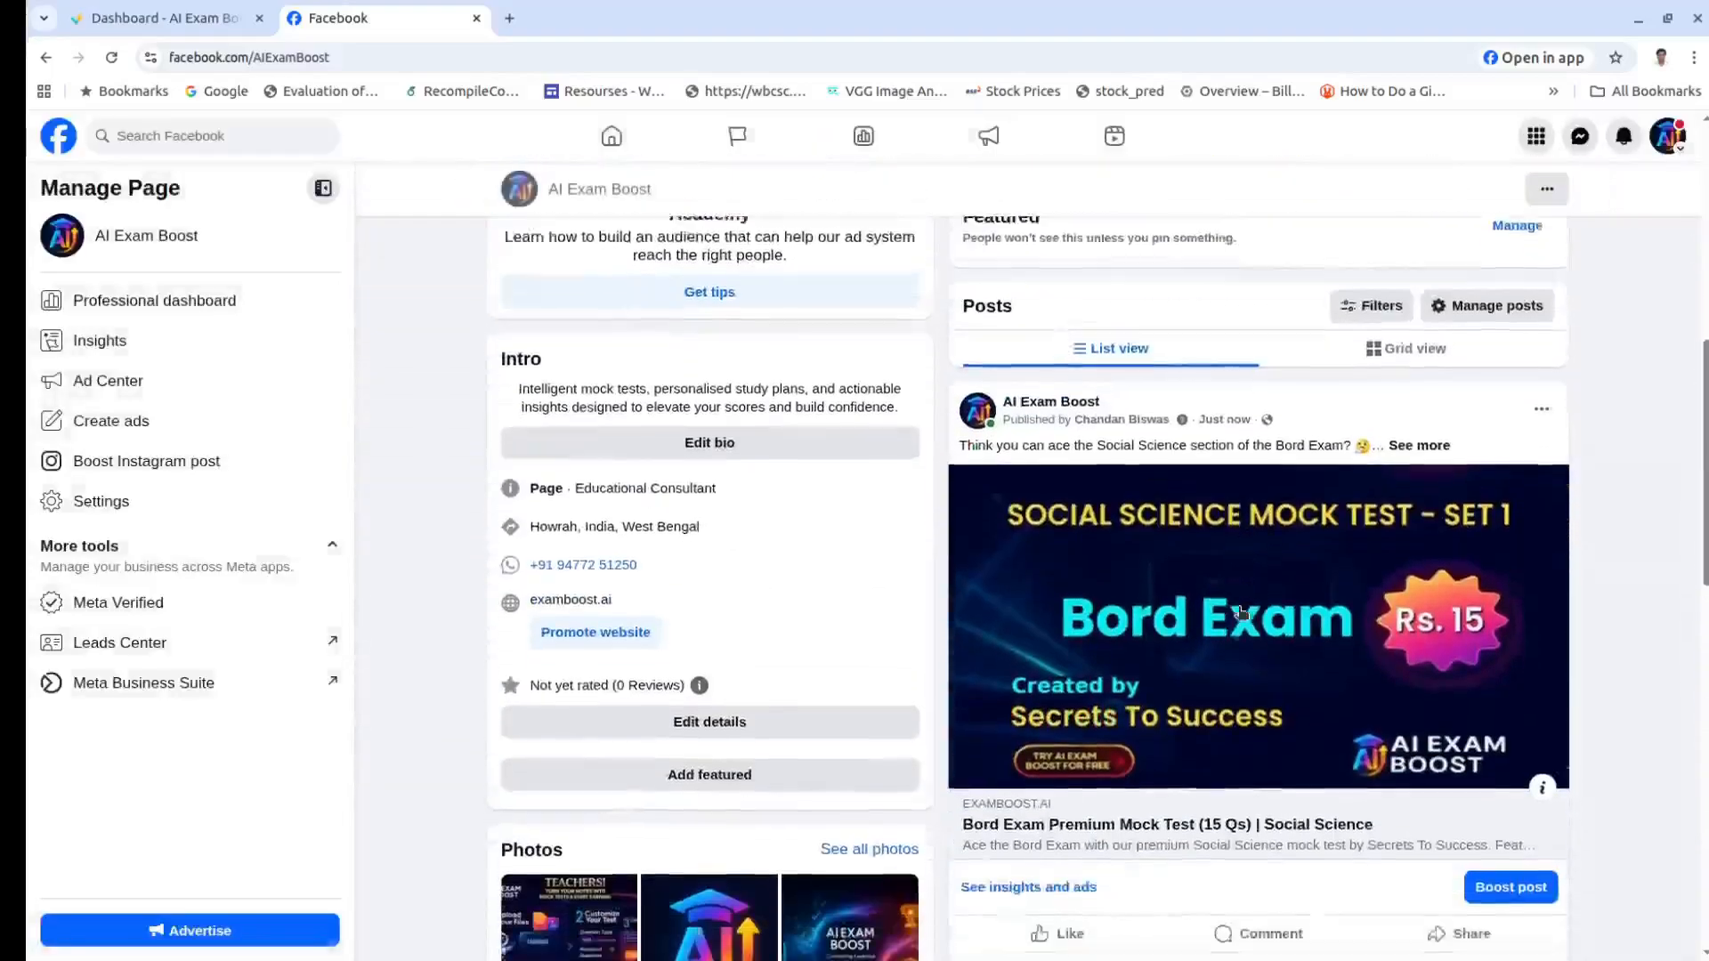
{"action": "scroll", "coordinate": [1242, 612], "scroll_direction": "down", "scroll_amount": 2}
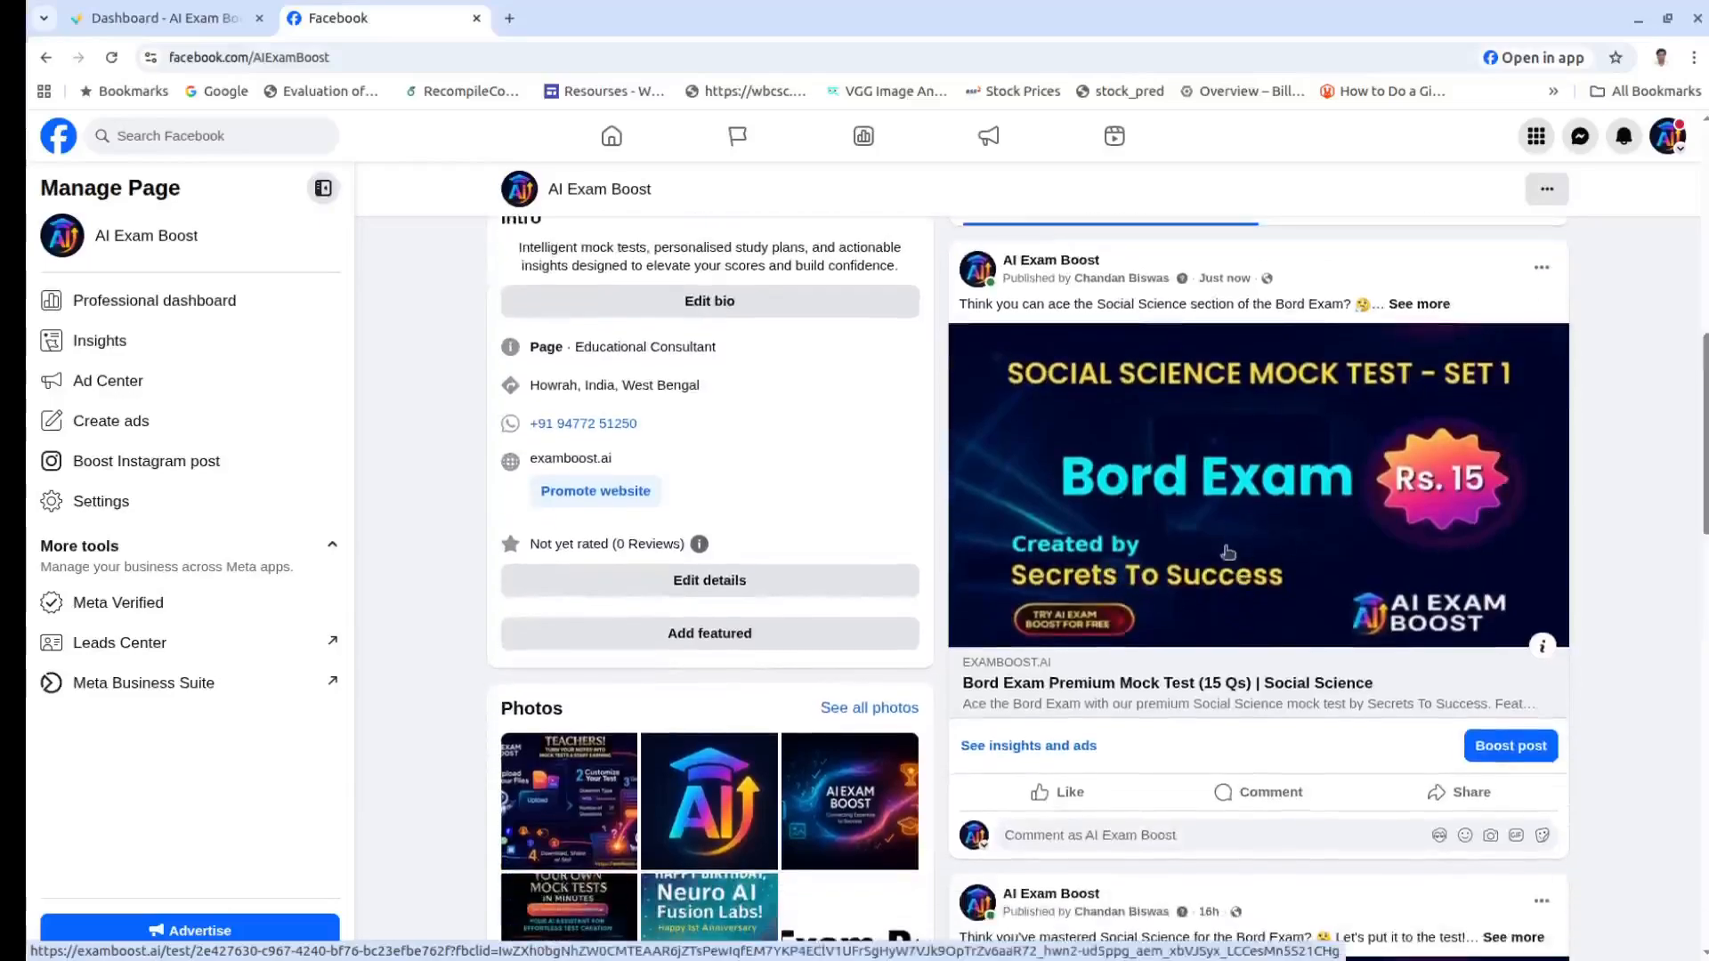